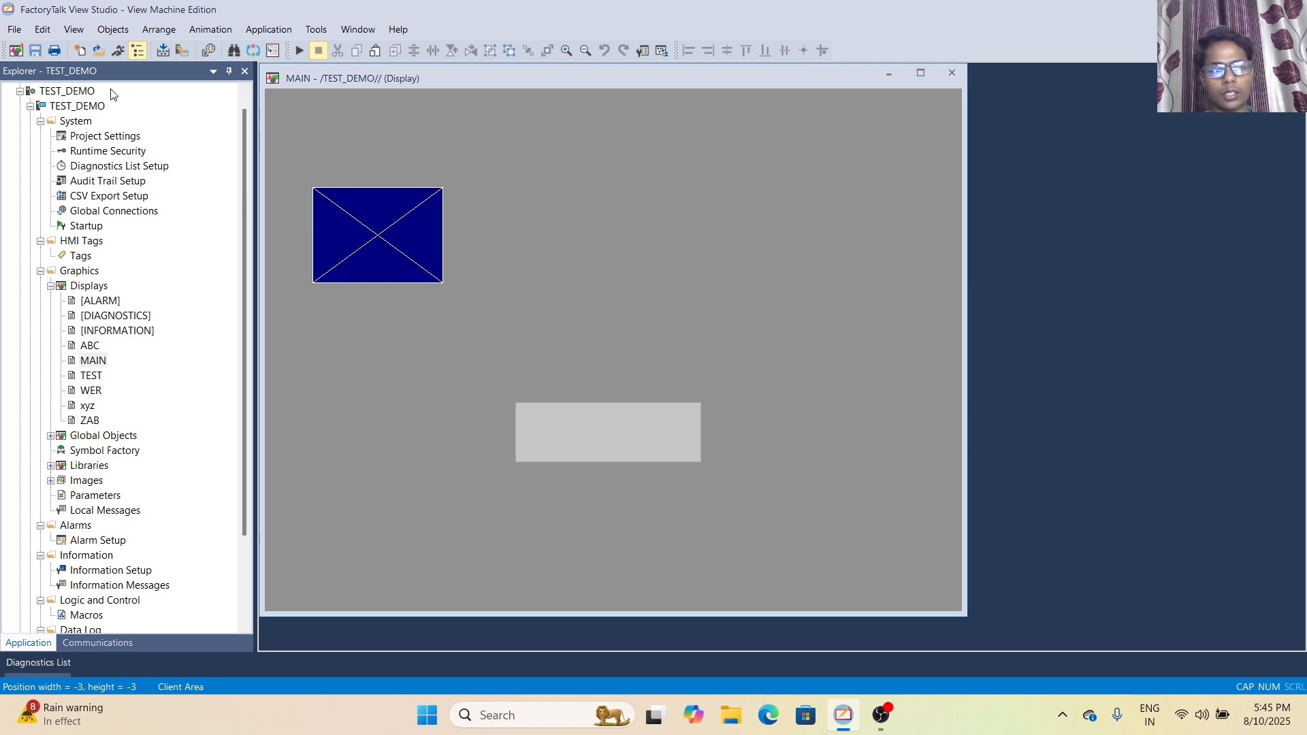
{"action": "left_click", "coordinate": [43, 34]}
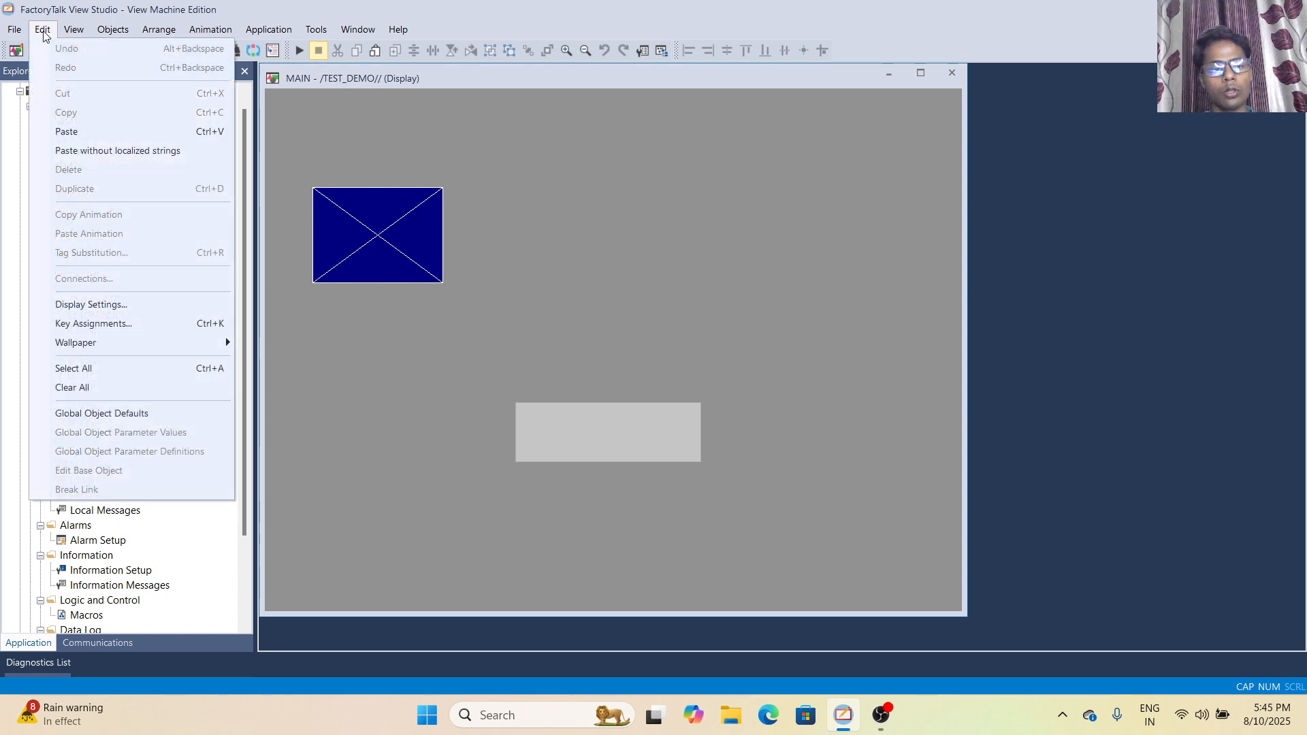
{"action": "mouse_move", "coordinate": [74, 34]}
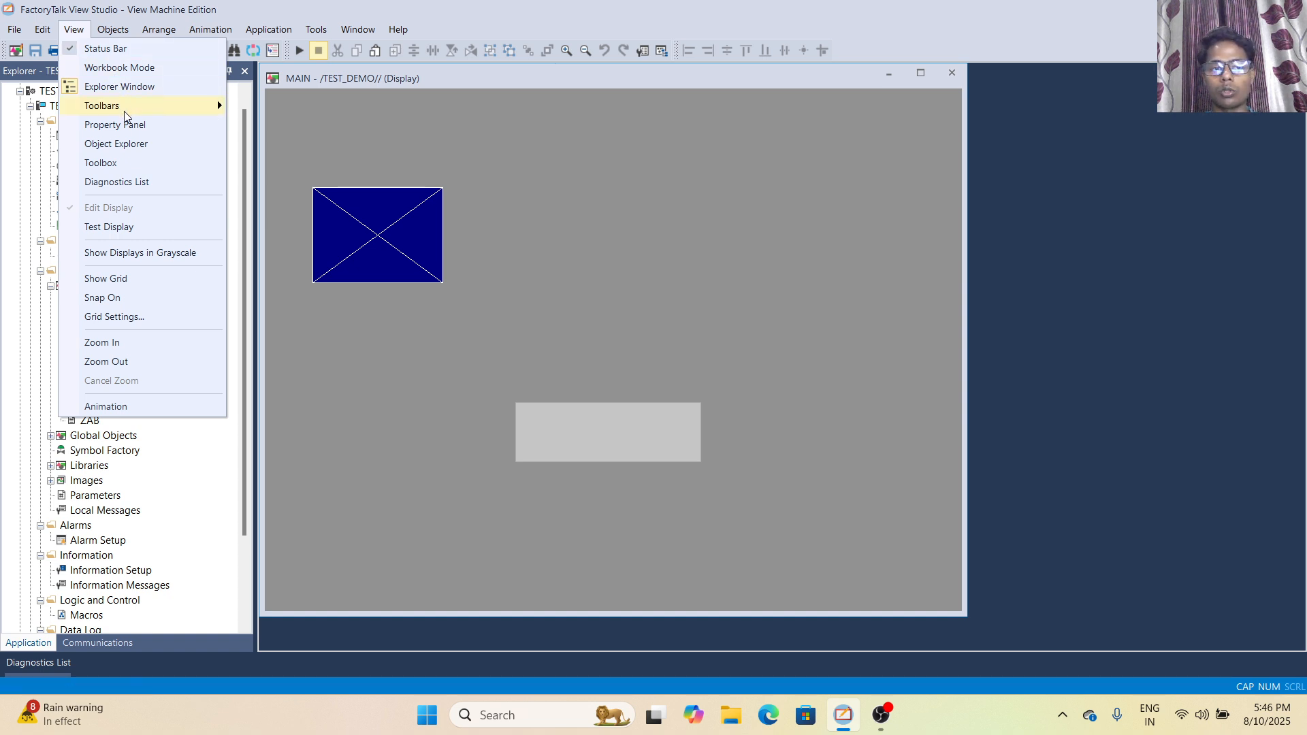
{"action": "mouse_move", "coordinate": [125, 113]}
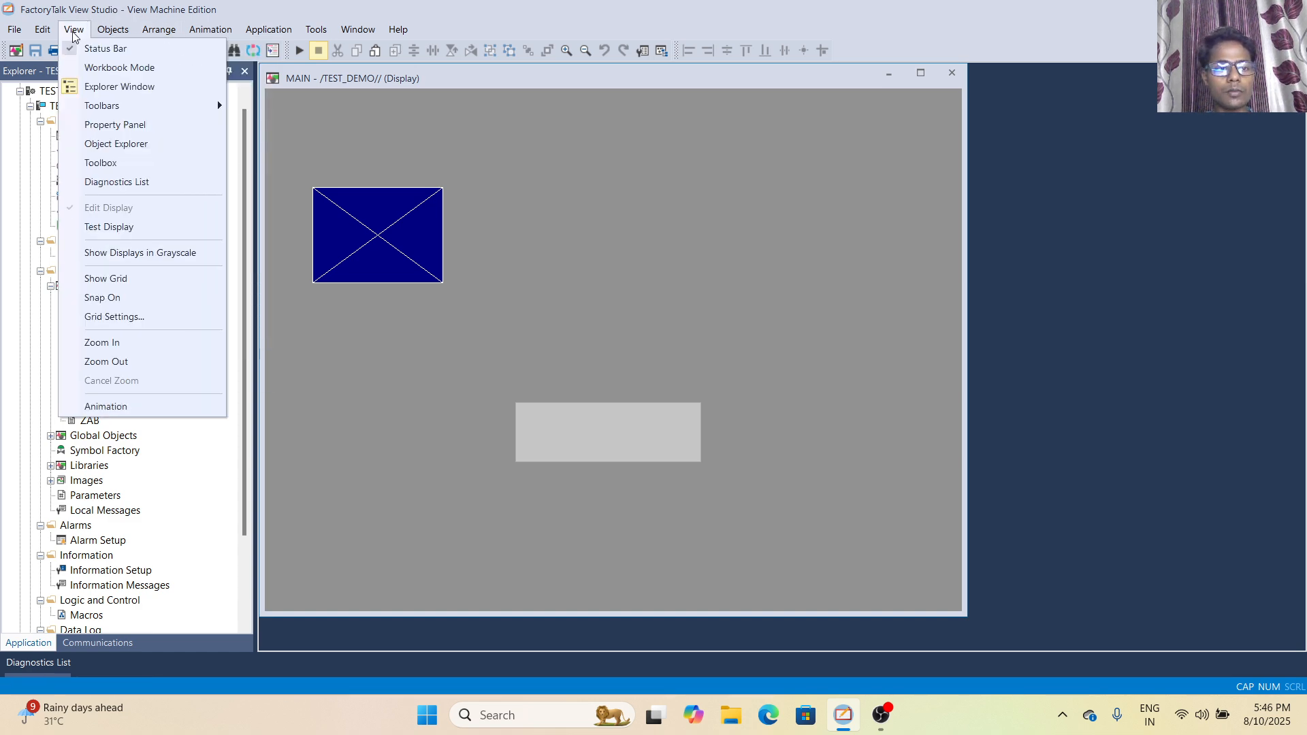
{"action": "left_click", "coordinate": [113, 30]}
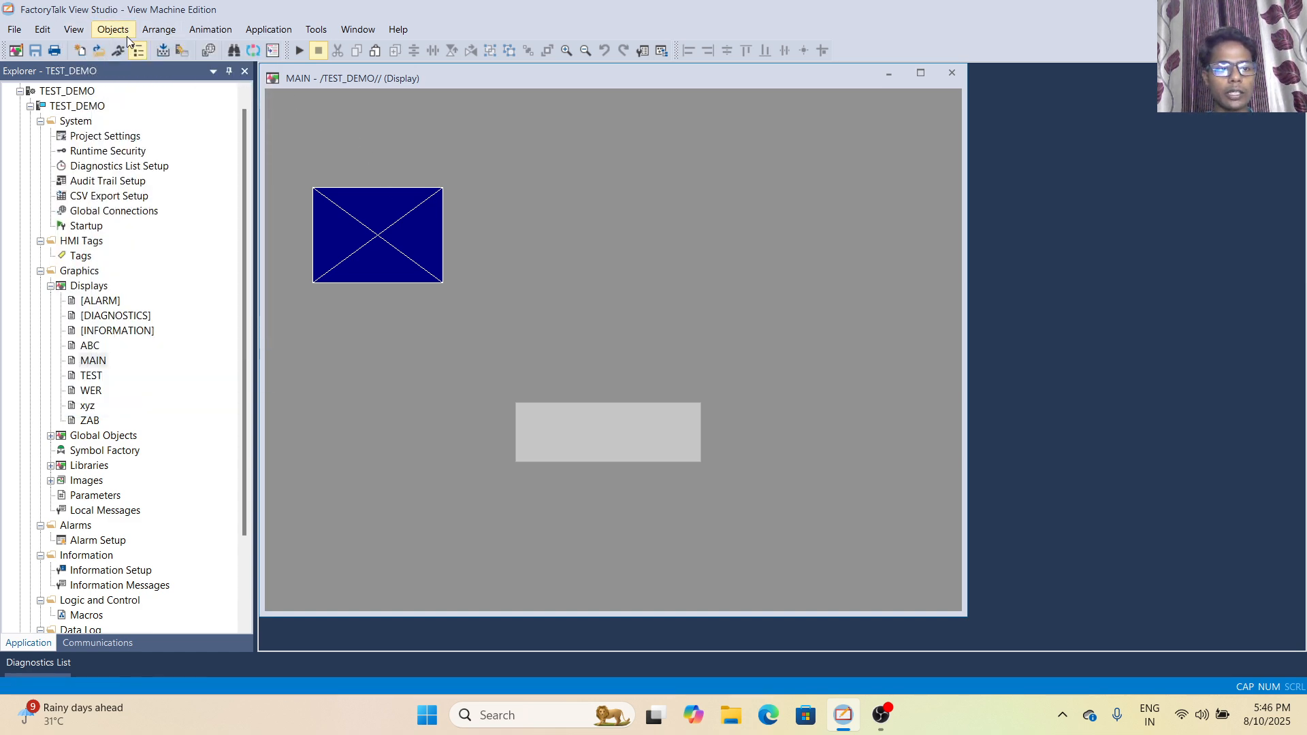
- Toggle the status bar off and back on twice to demonstrate its visibility setting
{"action": "left_click", "coordinate": [73, 29]}
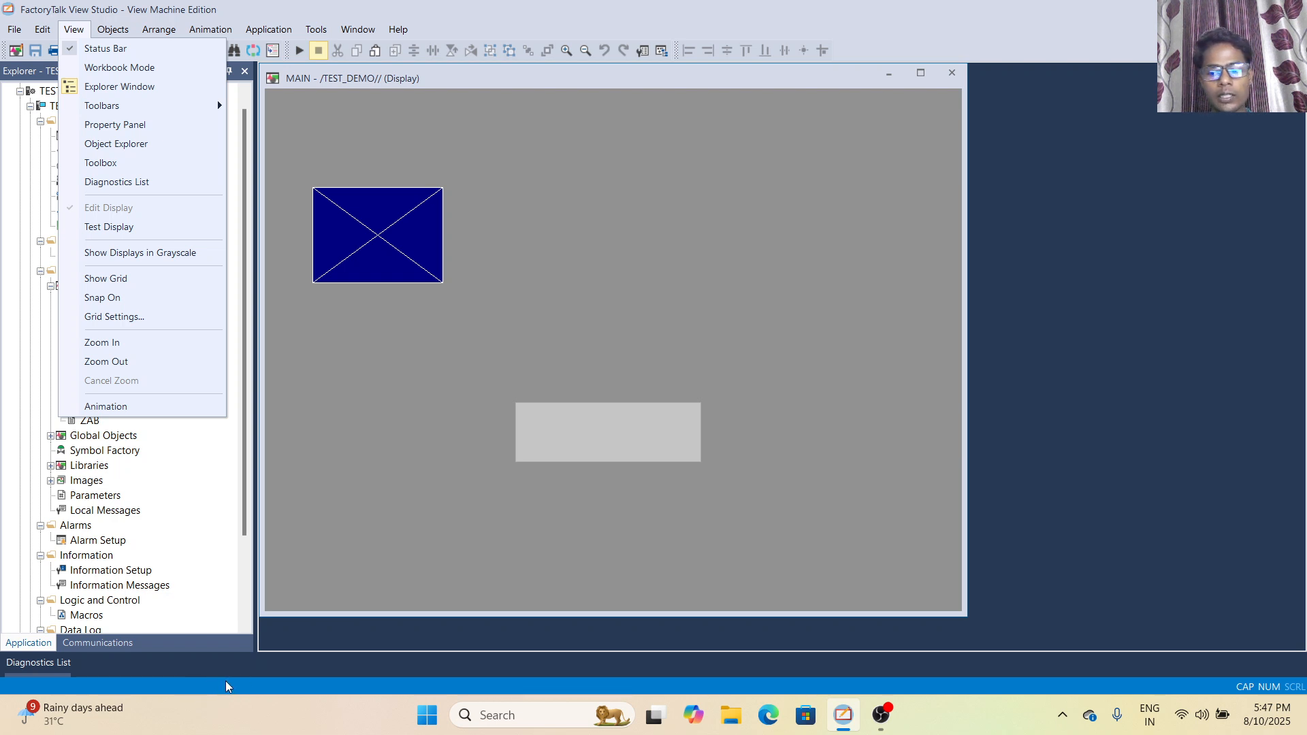
{"action": "left_click", "coordinate": [73, 55]}
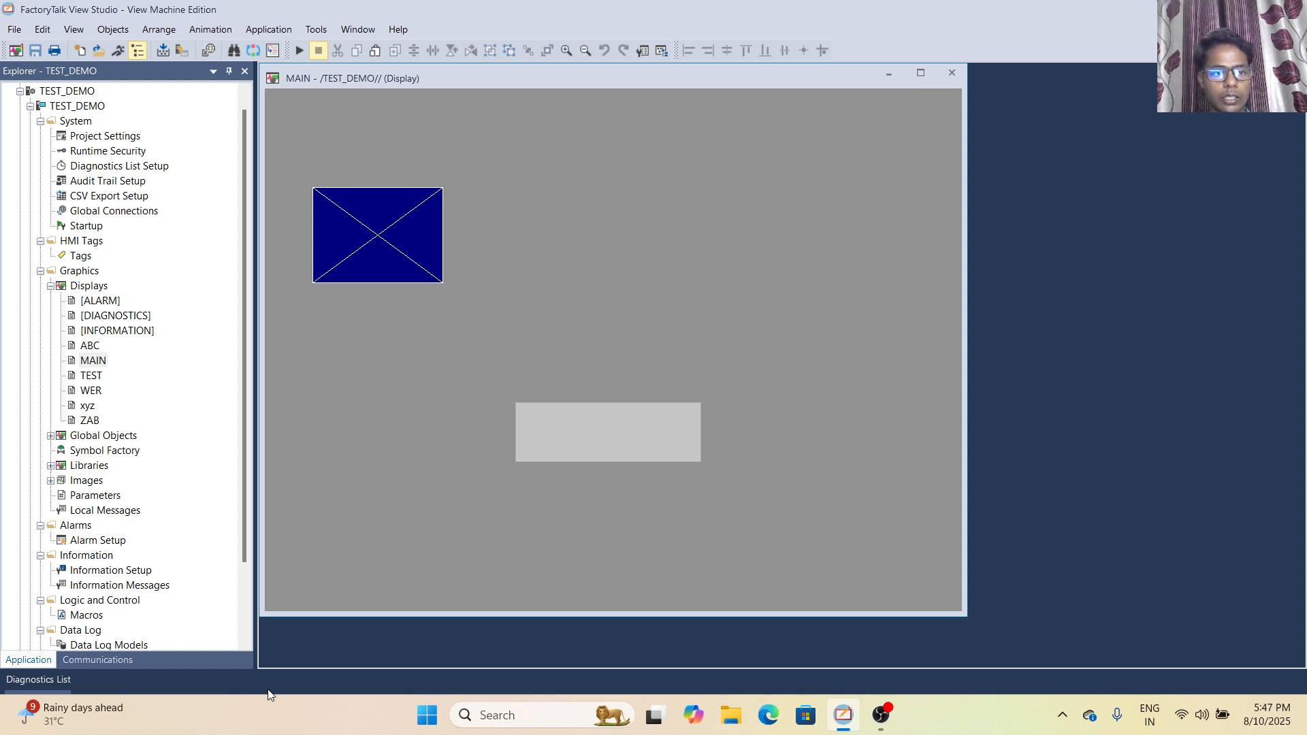
{"action": "left_click", "coordinate": [74, 29]}
{"action": "left_click", "coordinate": [70, 51]}
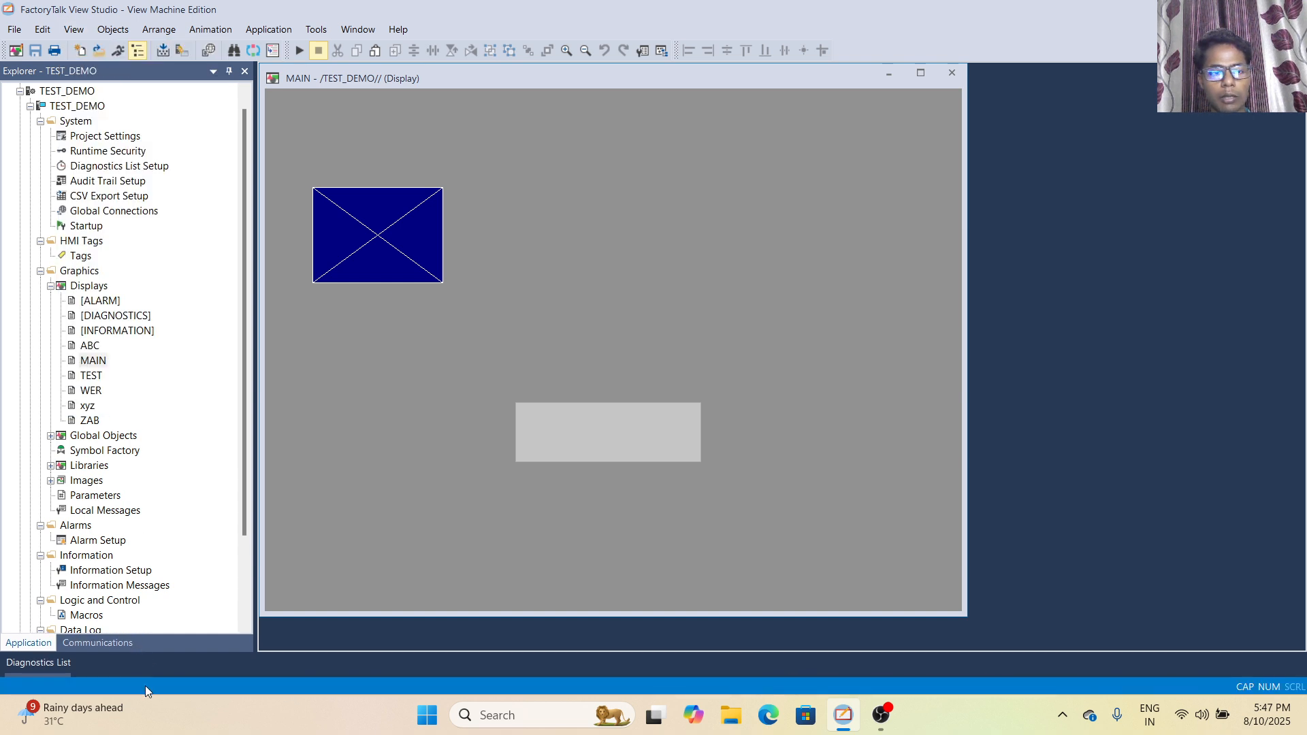
{"action": "left_click", "coordinate": [69, 30]}
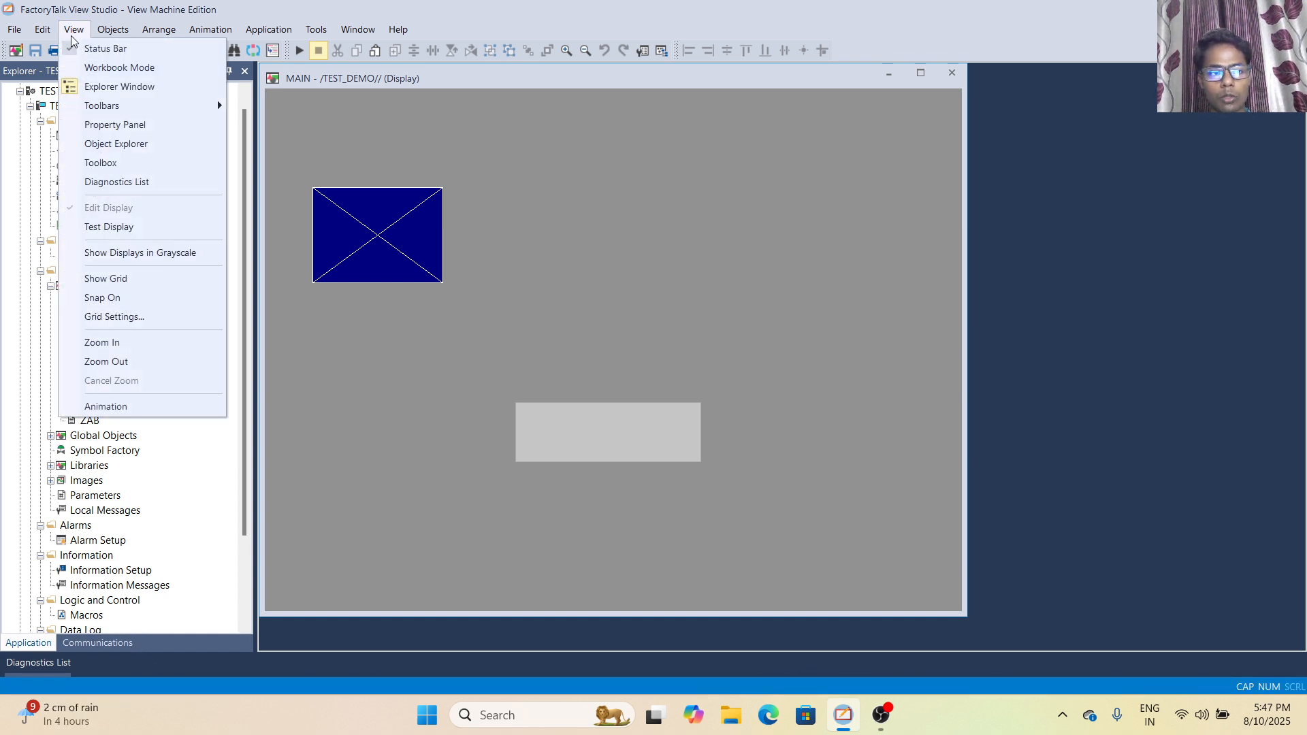
{"action": "left_click", "coordinate": [71, 47]}
{"action": "left_click", "coordinate": [73, 31]}
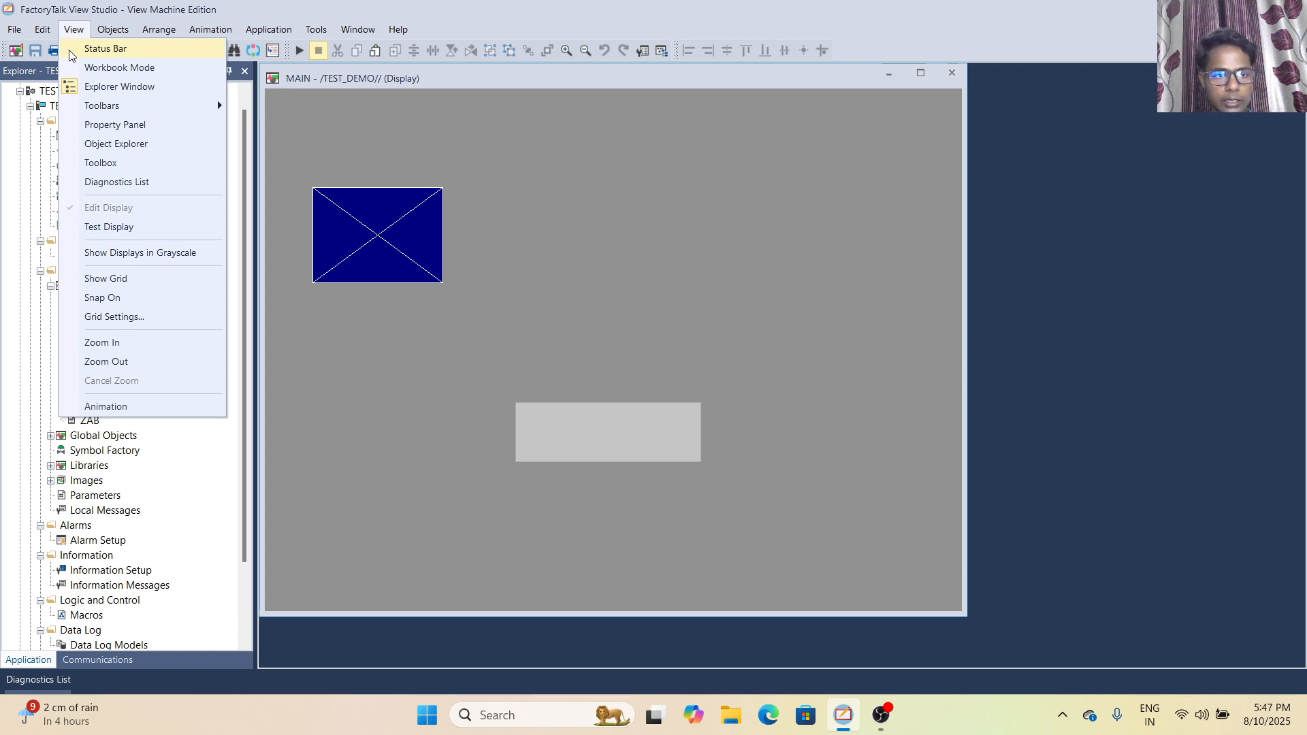
{"action": "left_click", "coordinate": [71, 49]}
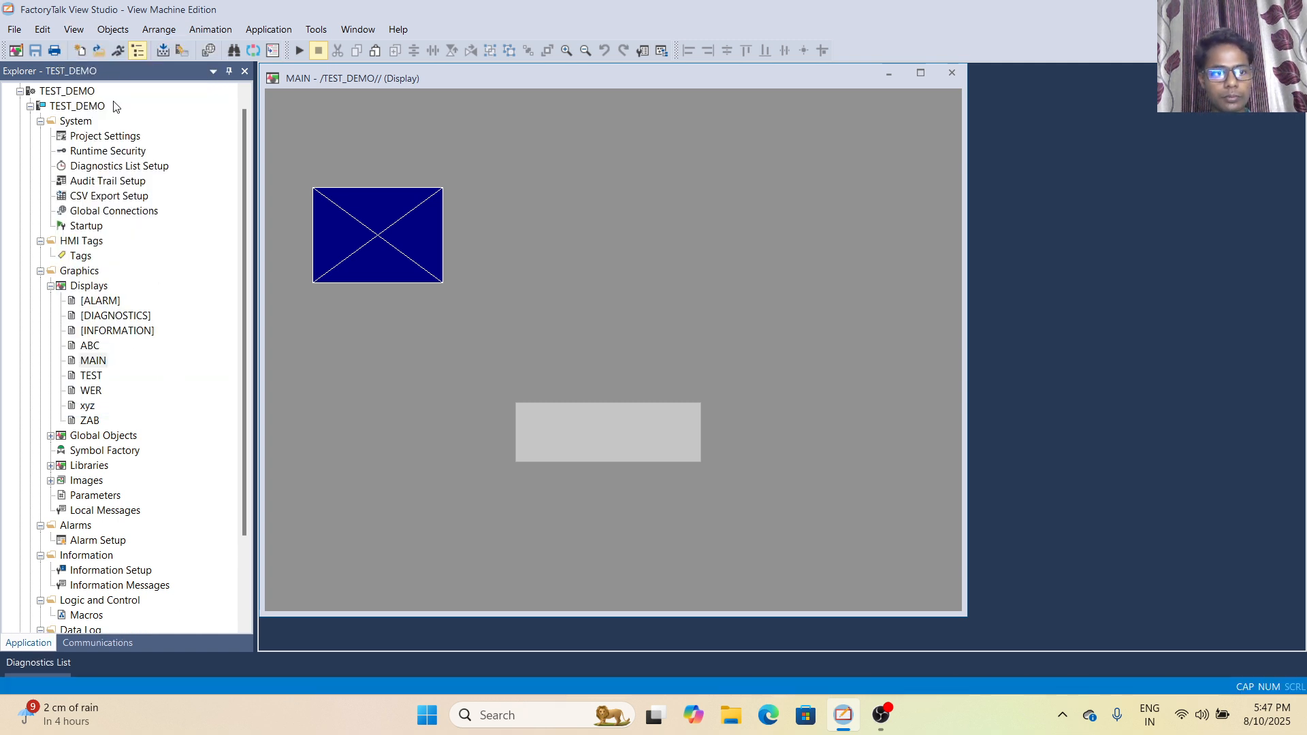
- Turn on Workbook Mode for the open MAIN display, and turn it off again
{"action": "left_click", "coordinate": [72, 33]}
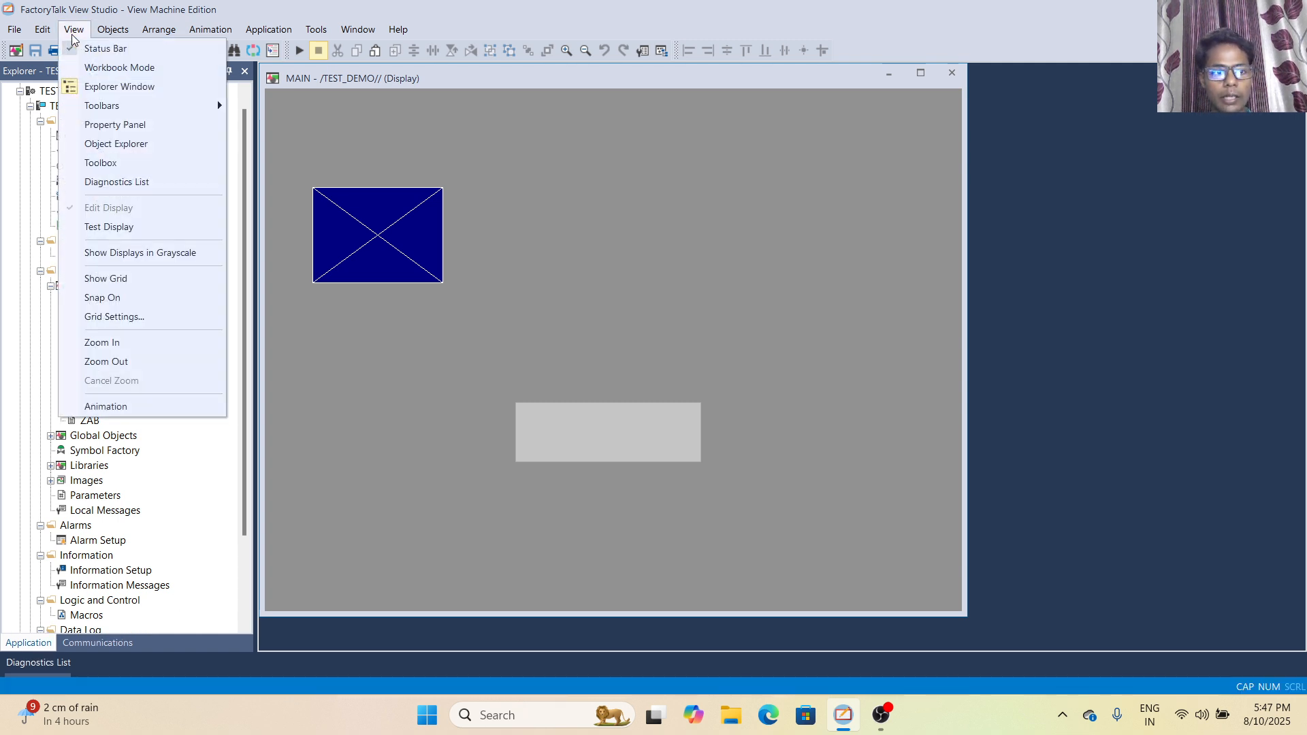
{"action": "left_click", "coordinate": [78, 69]}
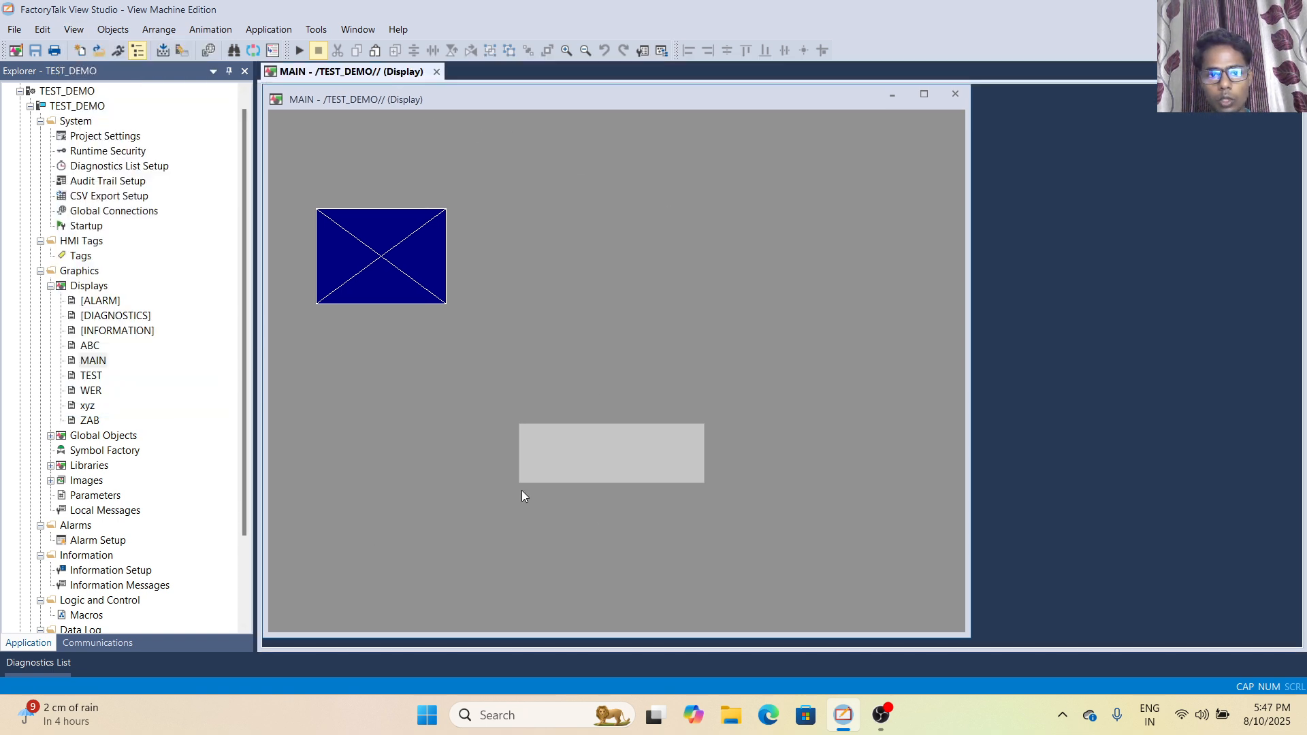
{"action": "left_click", "coordinate": [66, 28]}
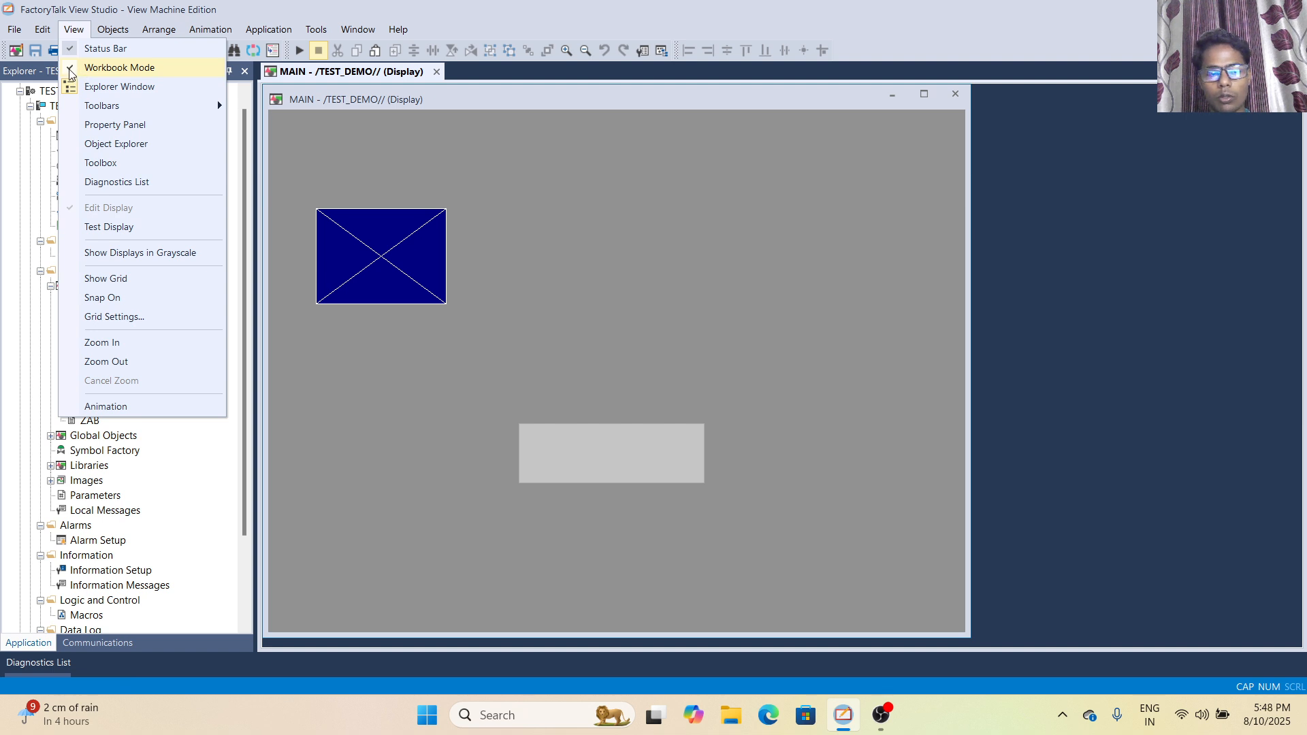
{"action": "left_click", "coordinate": [70, 72]}
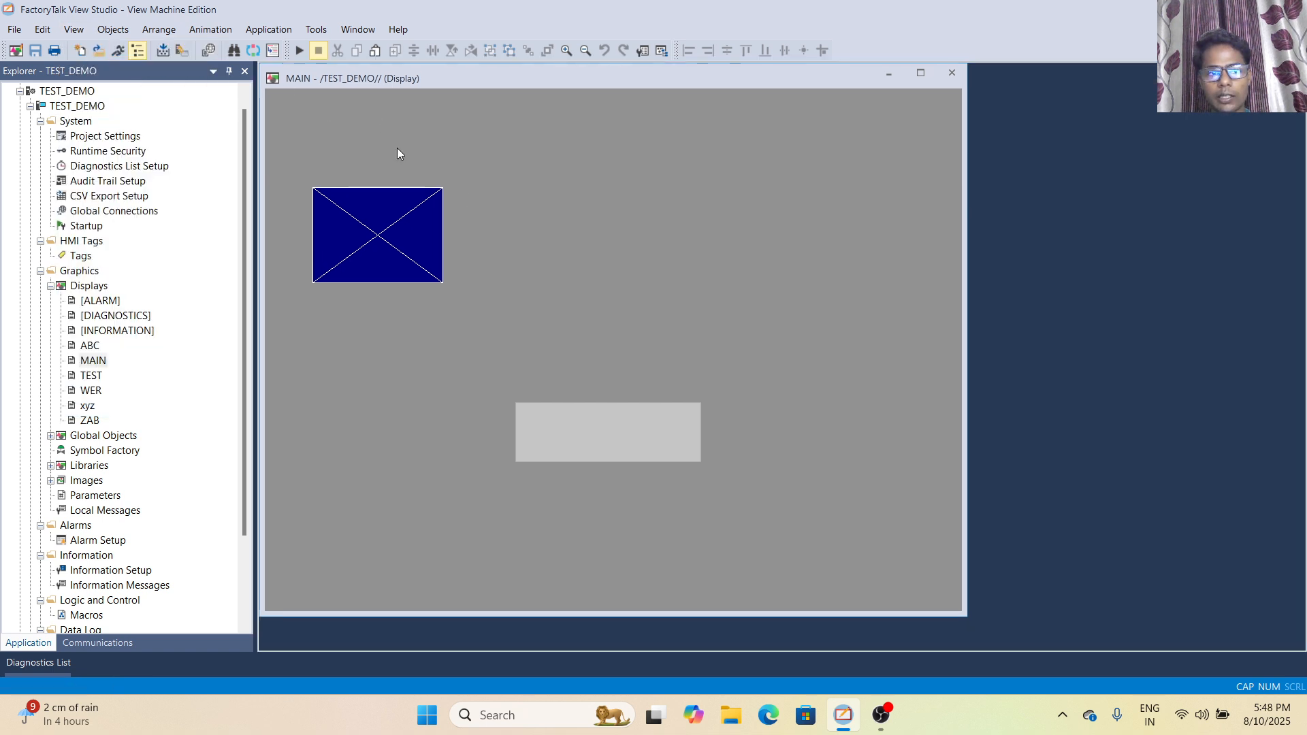
- Hide the Explorer window with the TEST_DEMO project tree, and show it again
{"action": "left_click", "coordinate": [70, 30]}
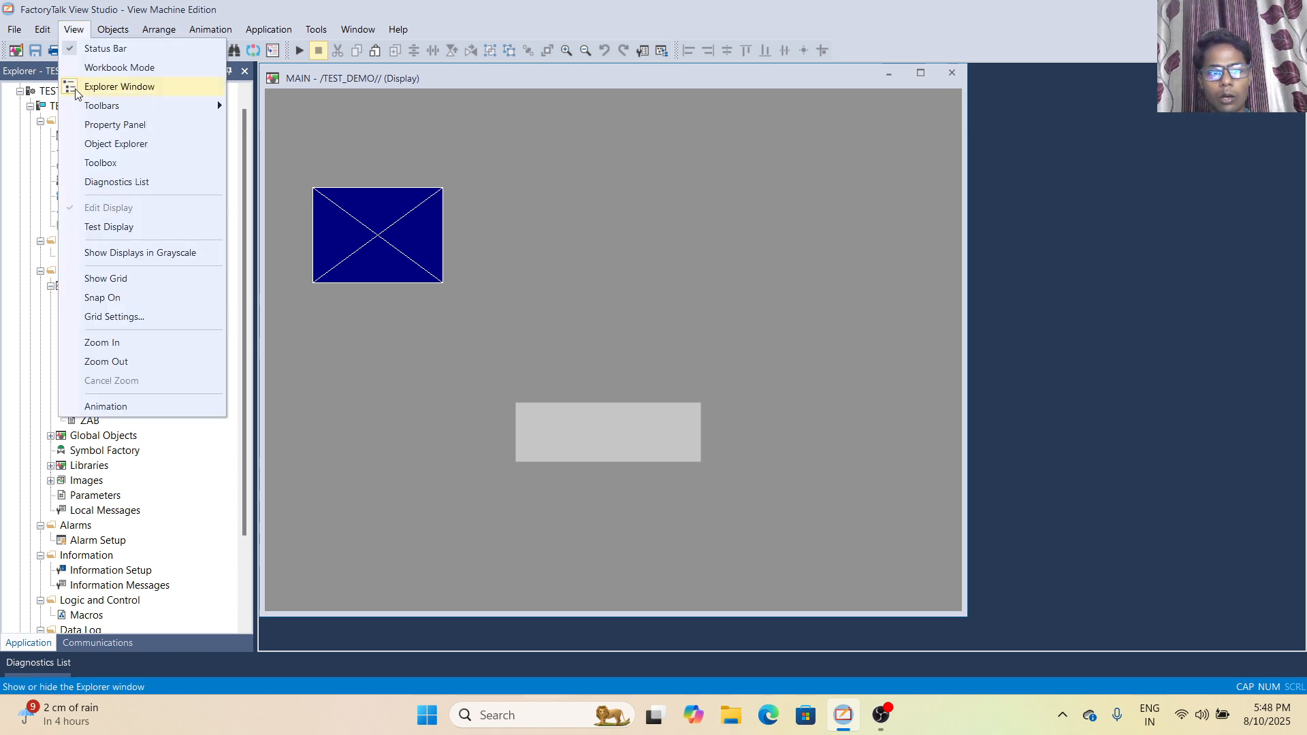
{"action": "left_click", "coordinate": [366, 146]}
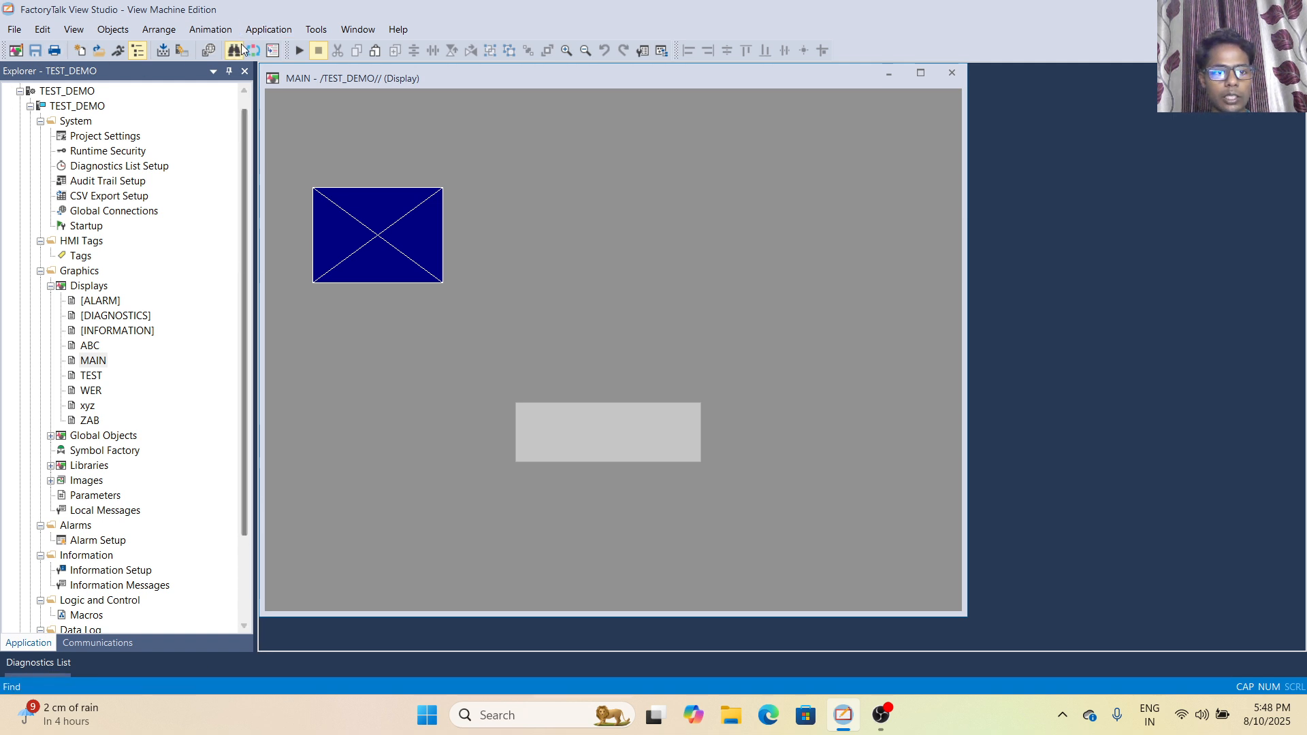
{"action": "left_click", "coordinate": [73, 30]}
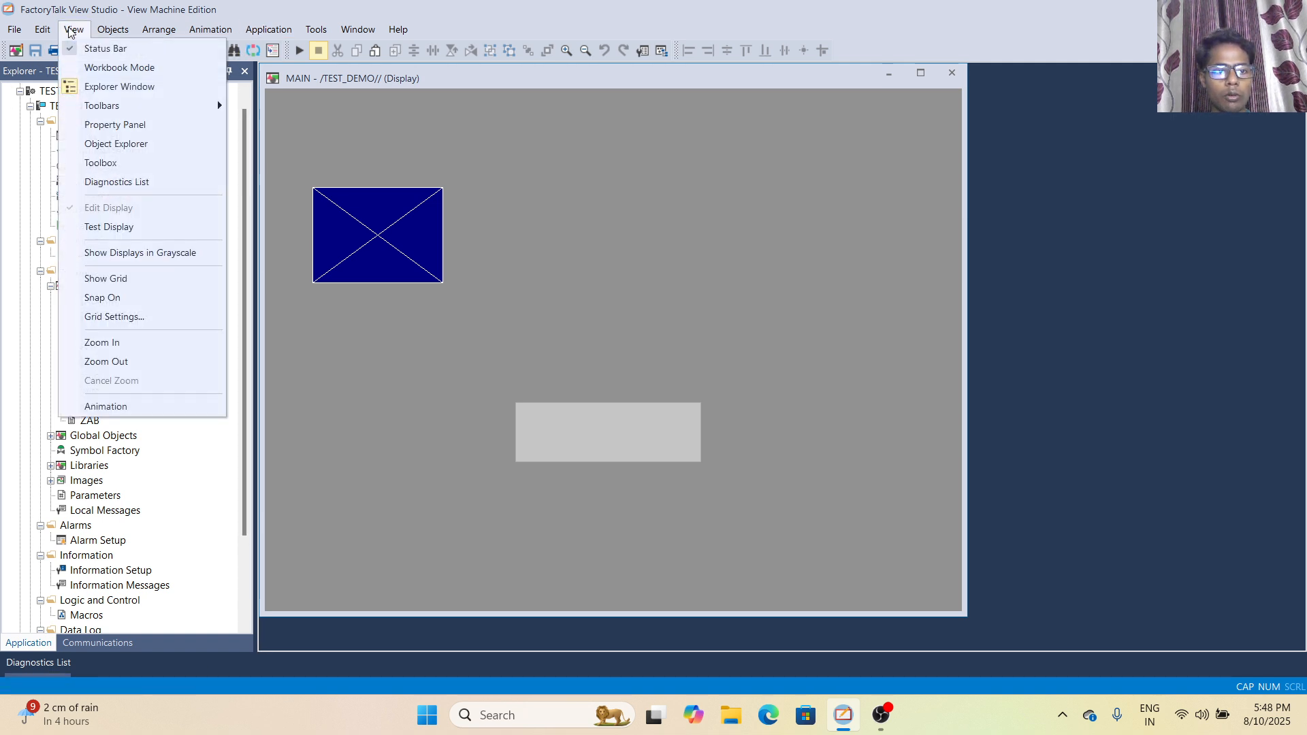
{"action": "left_click", "coordinate": [116, 91]}
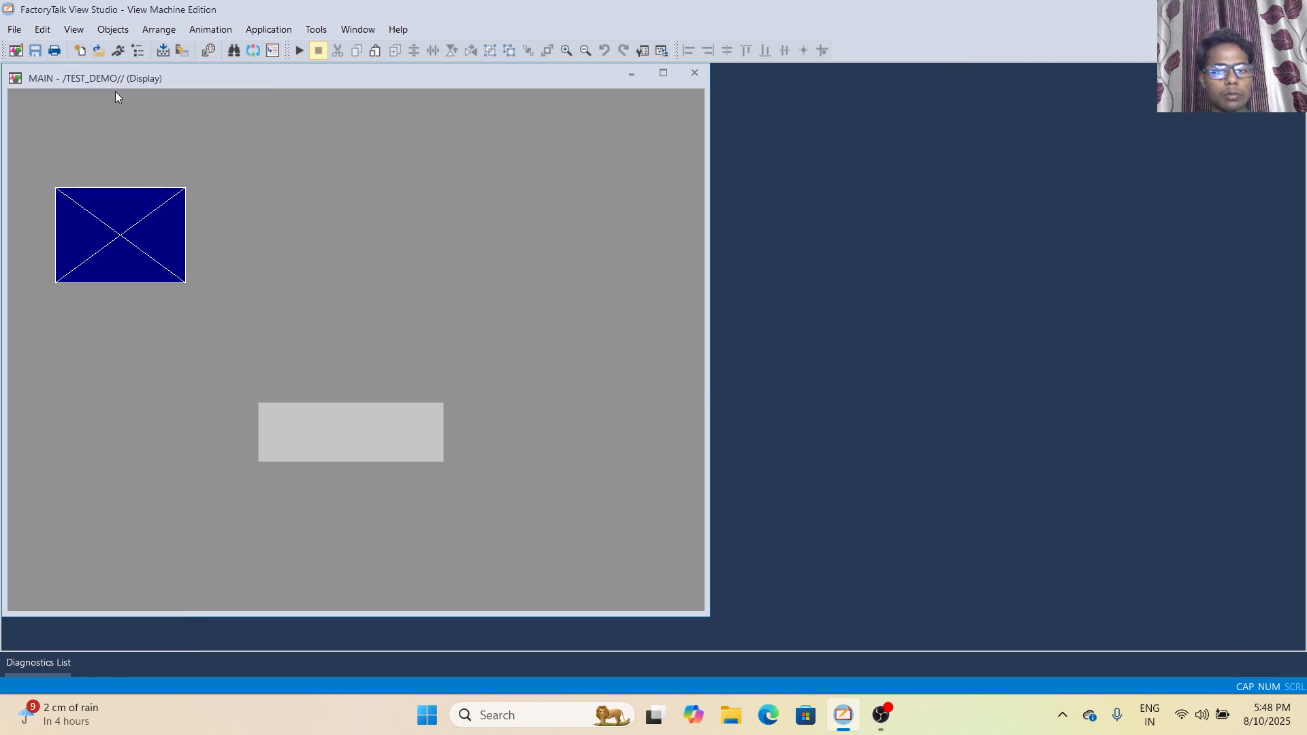
{"action": "left_click", "coordinate": [73, 30]}
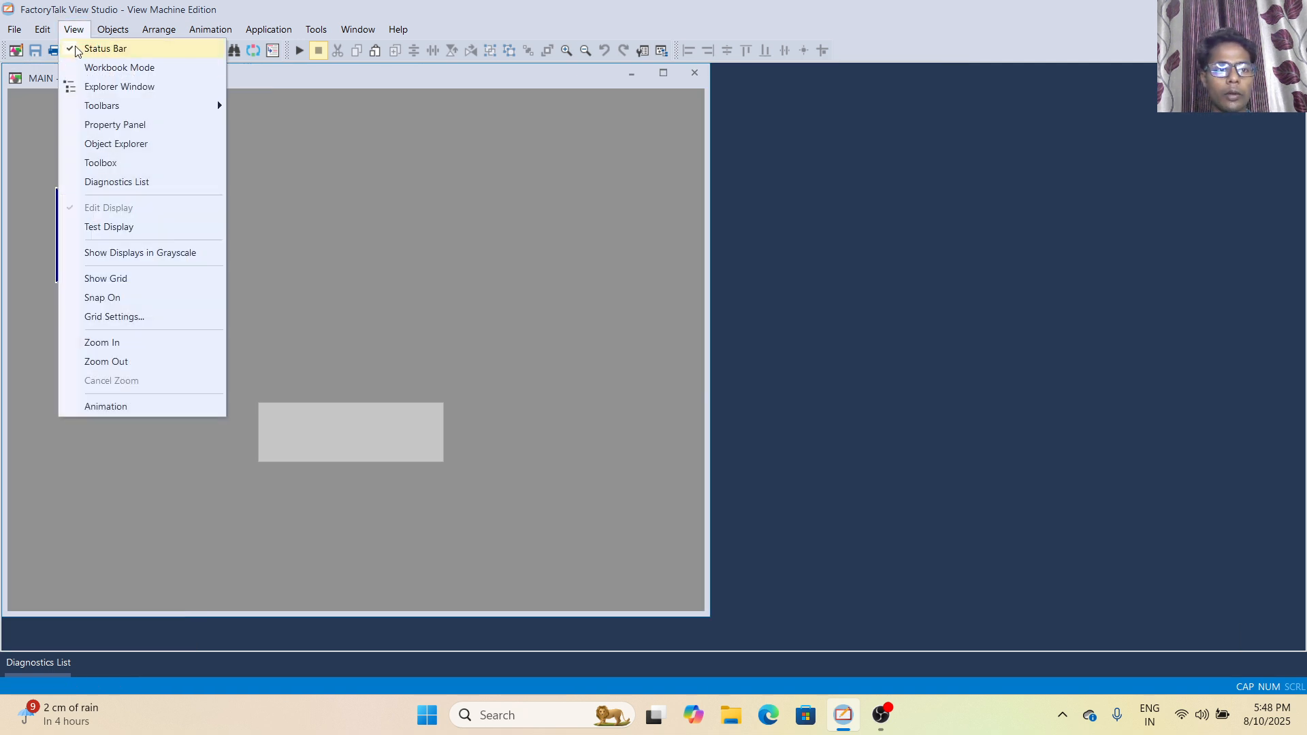
{"action": "left_click", "coordinate": [70, 88]}
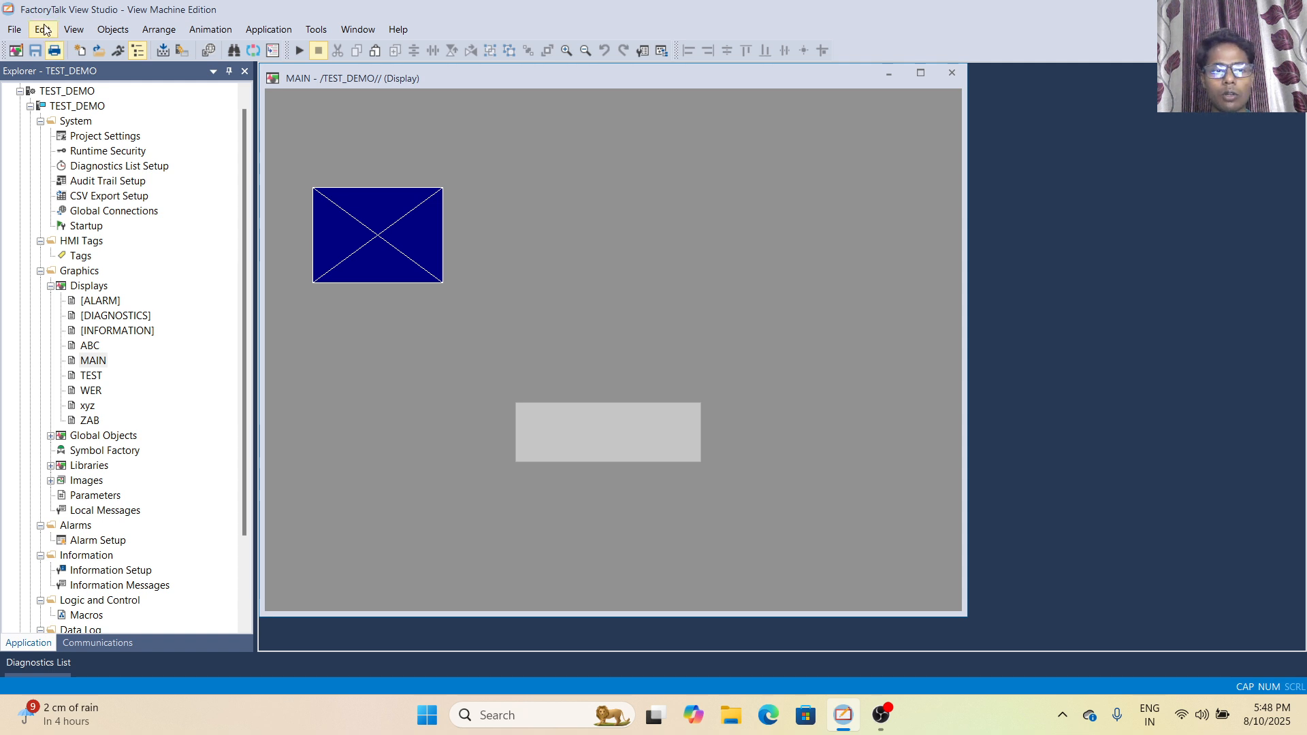
- Review the available toolbars, hide the Standard toolbar and restore it
{"action": "left_click", "coordinate": [74, 30]}
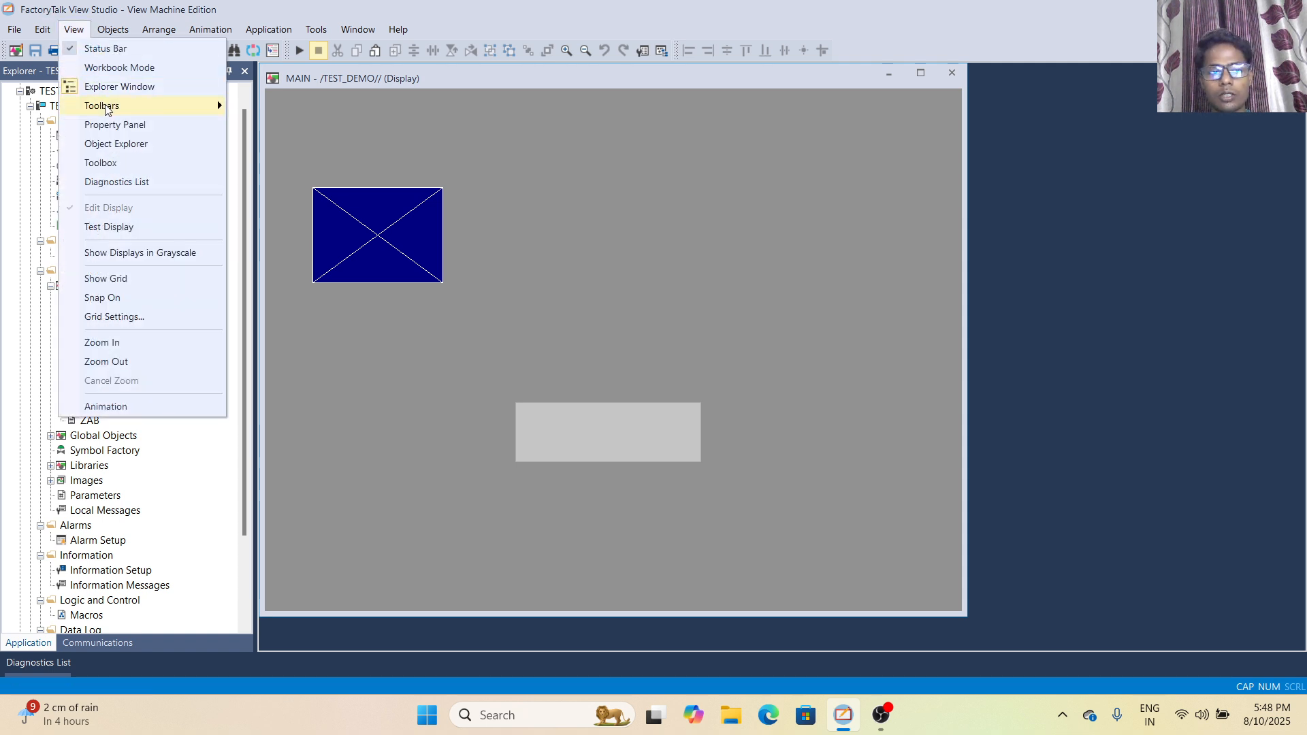
{"action": "mouse_move", "coordinate": [105, 110]}
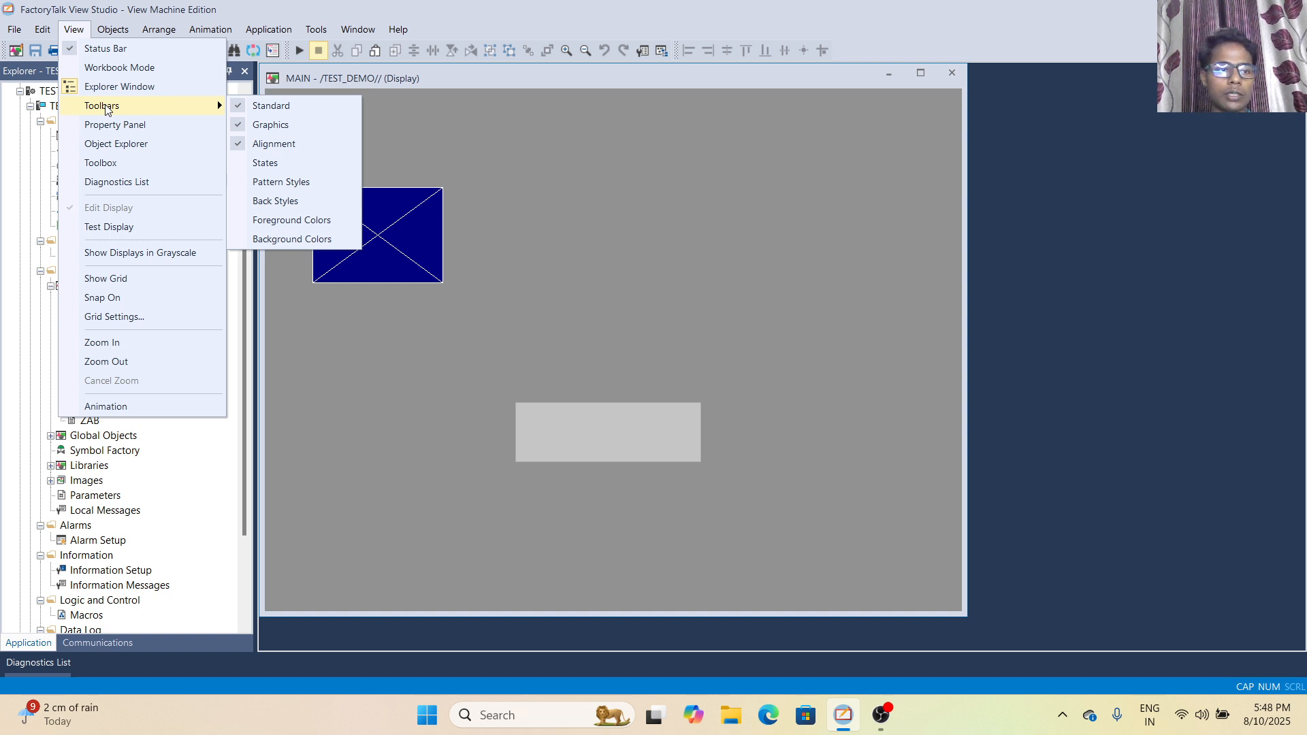
{"action": "left_click", "coordinate": [383, 113]}
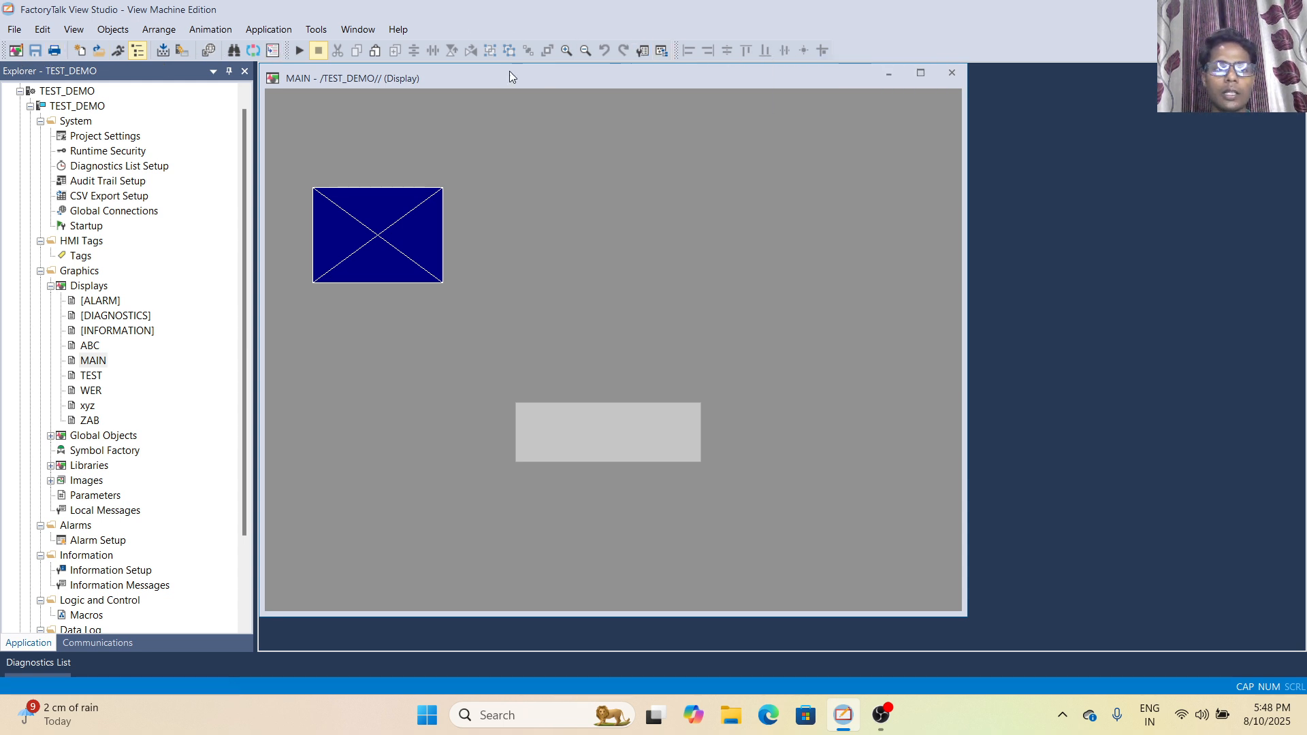
{"action": "left_click", "coordinate": [68, 34]}
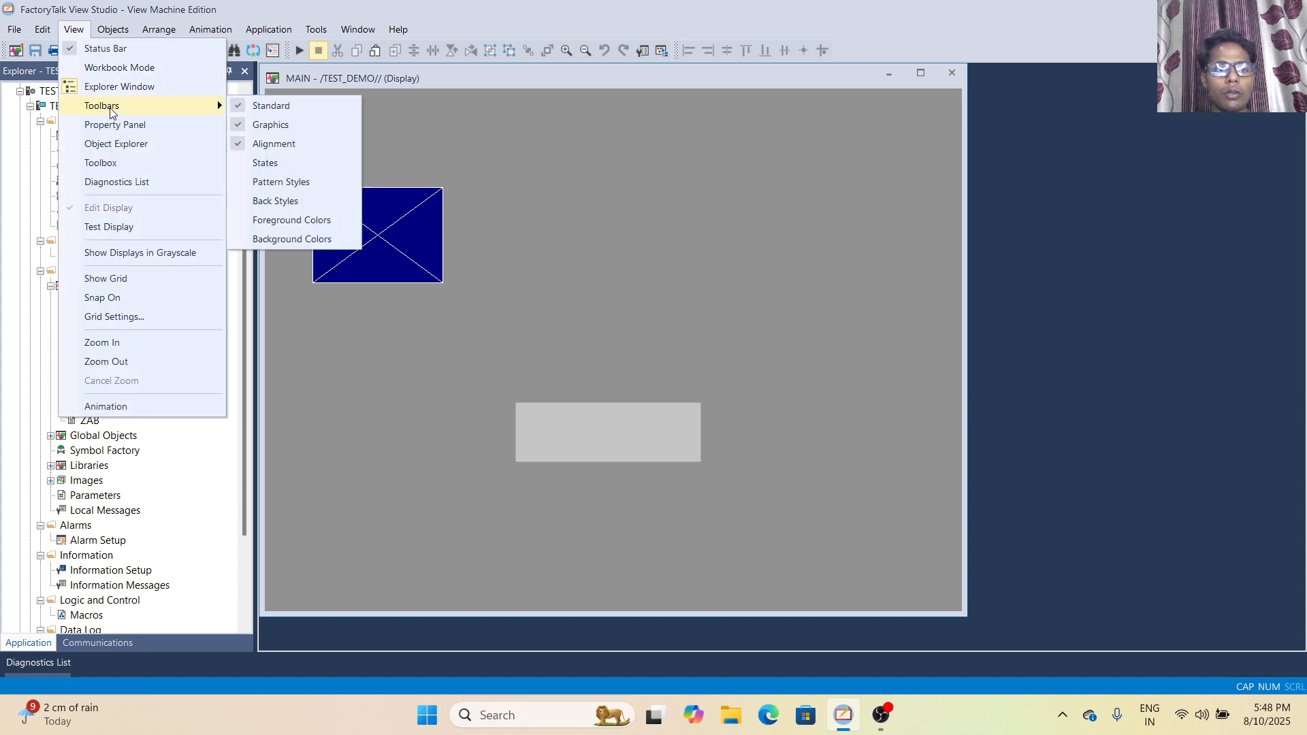
{"action": "left_click", "coordinate": [237, 107]}
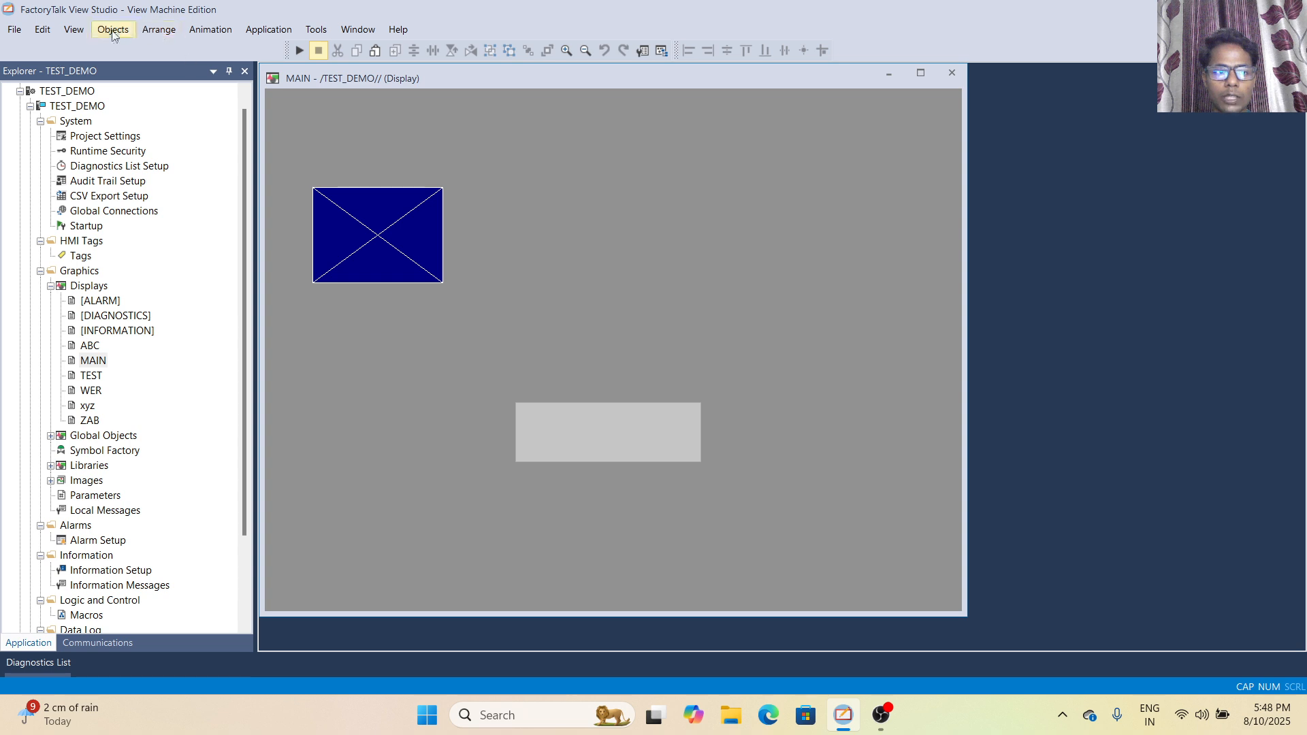
{"action": "left_click", "coordinate": [76, 32]}
{"action": "mouse_move", "coordinate": [175, 108]}
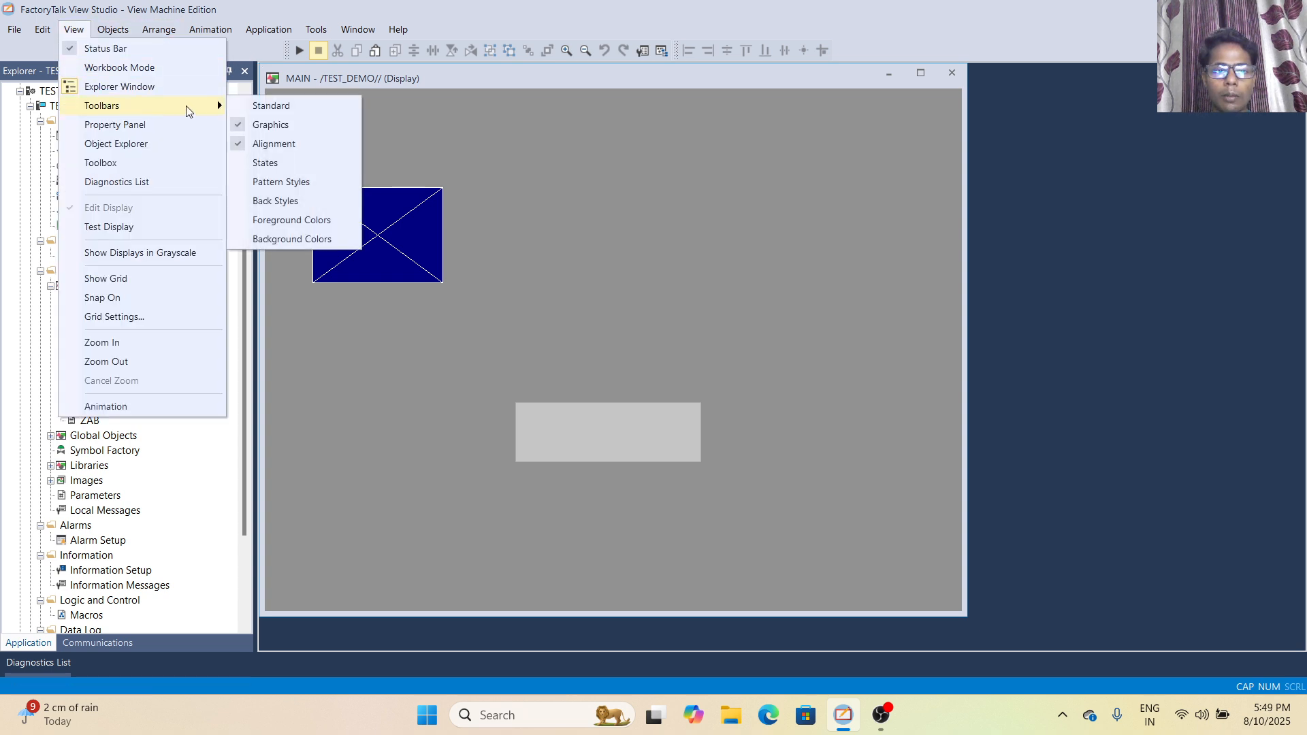
{"action": "left_click", "coordinate": [234, 107]}
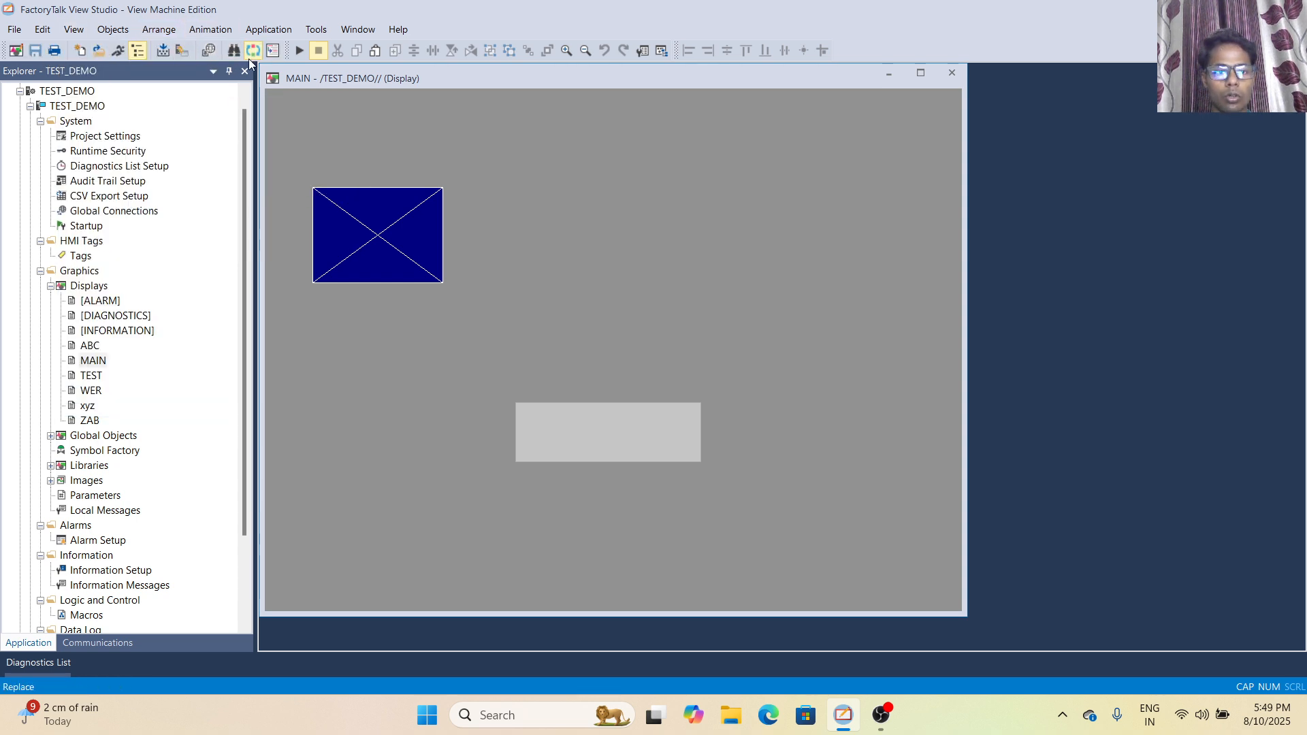
- Hide the Graphics toolbar and bring it back
{"action": "left_click", "coordinate": [83, 33]}
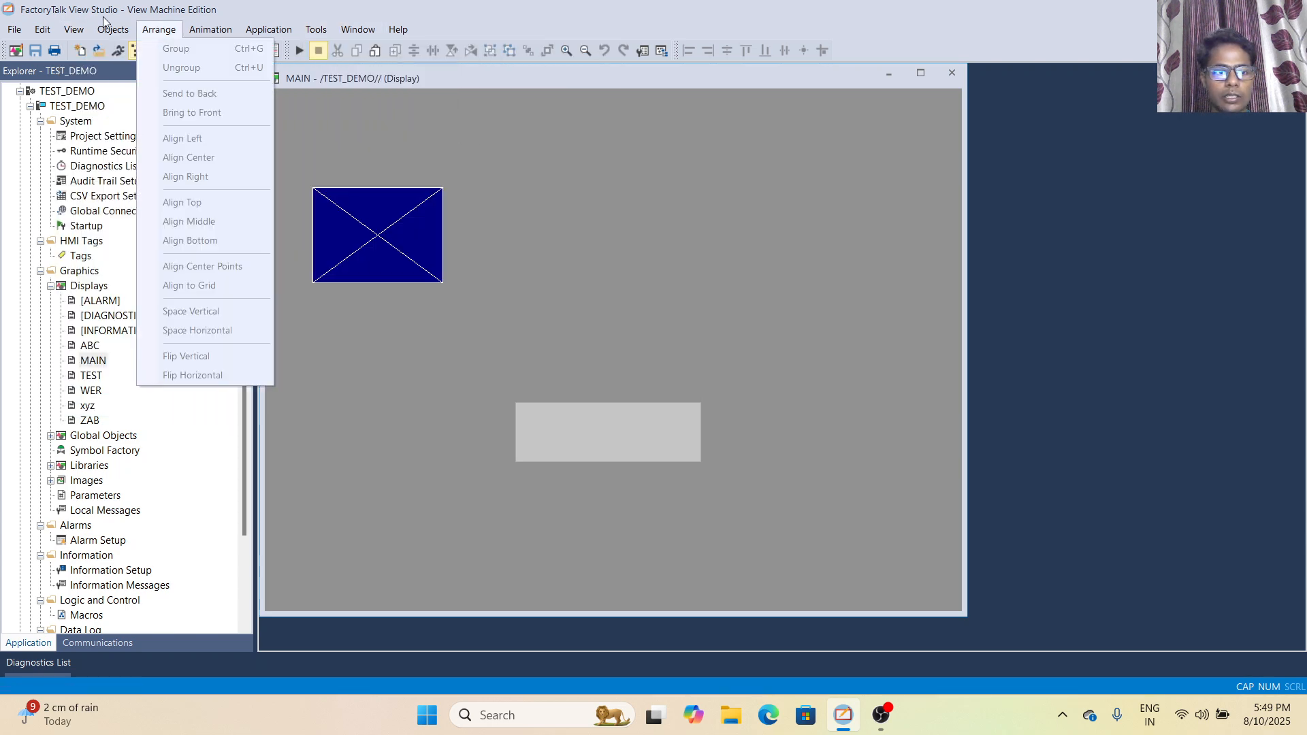
{"action": "left_click", "coordinate": [73, 29]}
{"action": "left_click", "coordinate": [74, 29]}
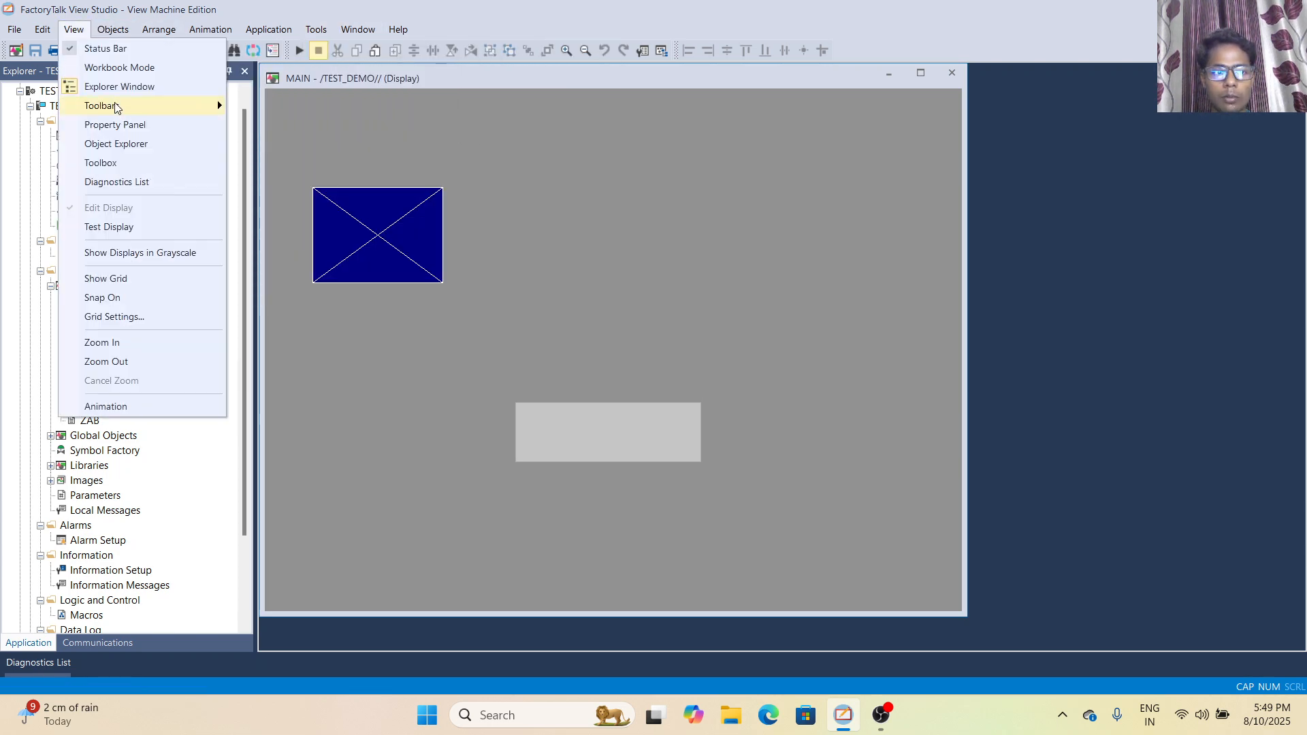
{"action": "mouse_move", "coordinate": [132, 108]}
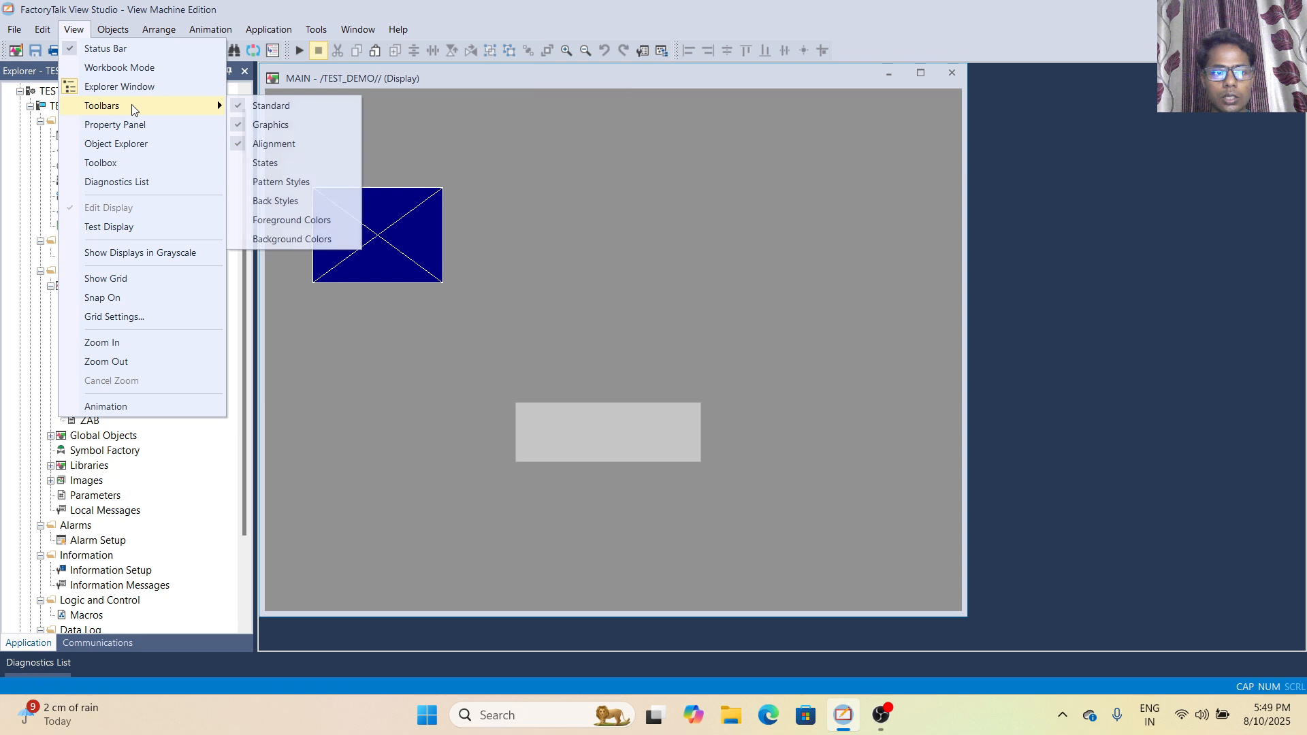
{"action": "left_click", "coordinate": [239, 126]}
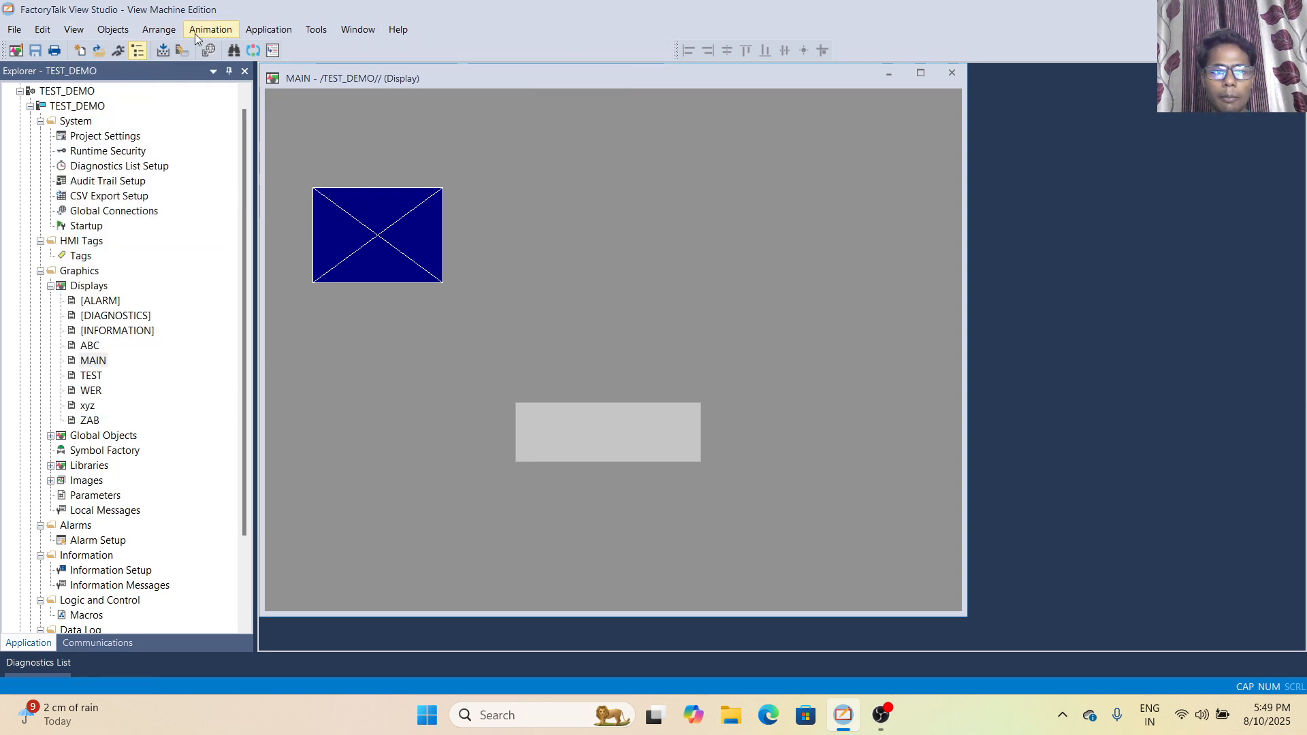
{"action": "left_click", "coordinate": [73, 30]}
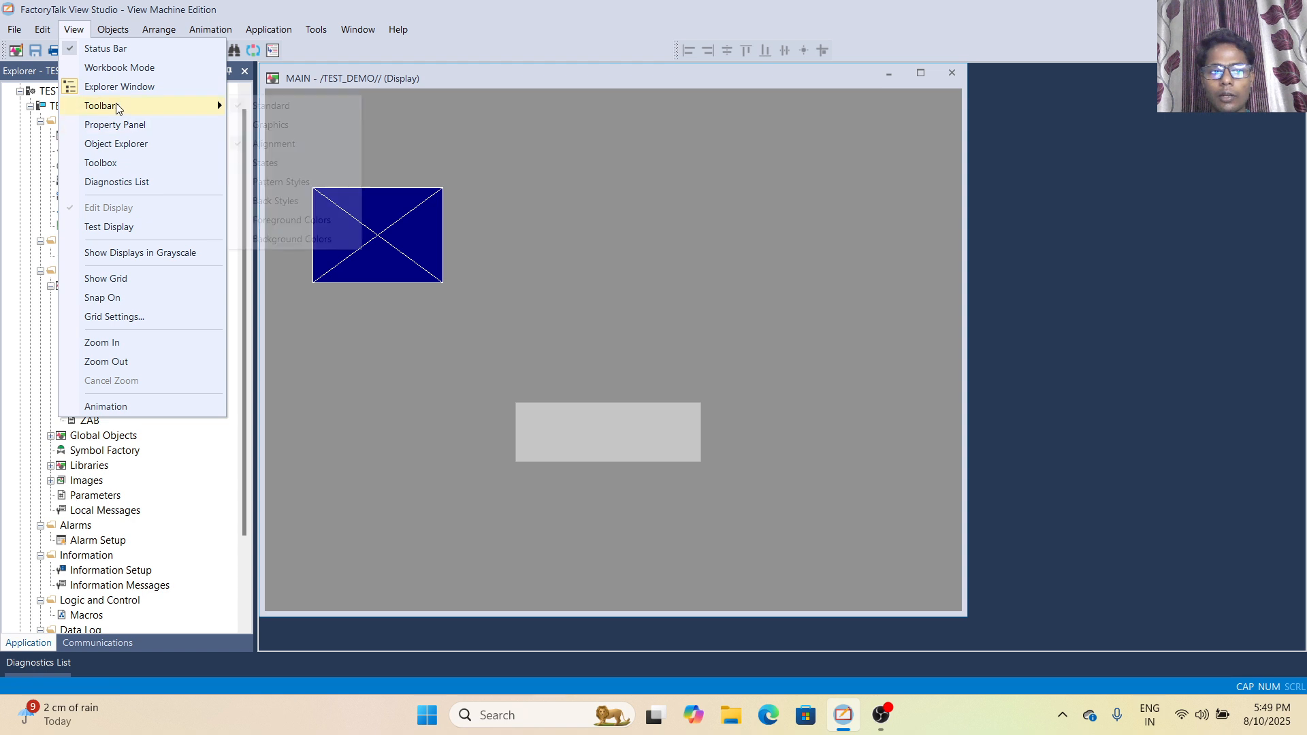
{"action": "left_click", "coordinate": [237, 124]}
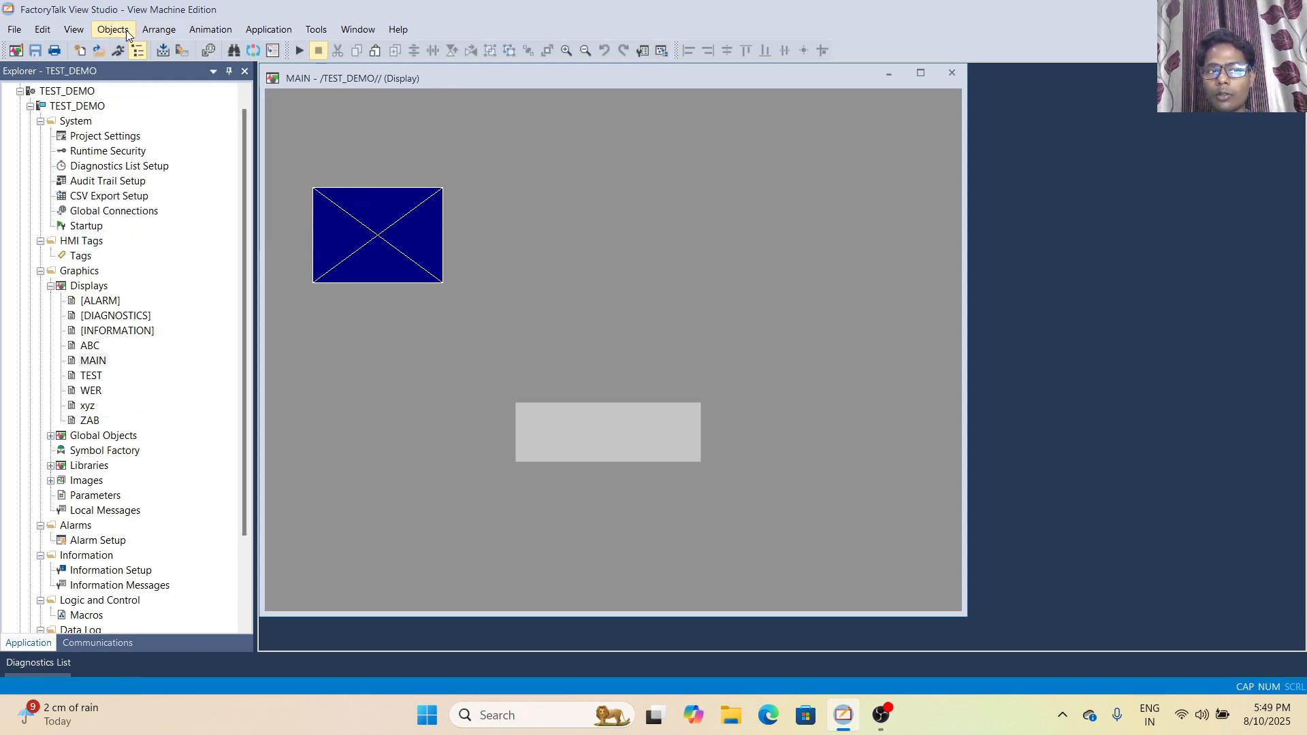
- Hide the Alignment toolbar and show it again
{"action": "left_click", "coordinate": [74, 30]}
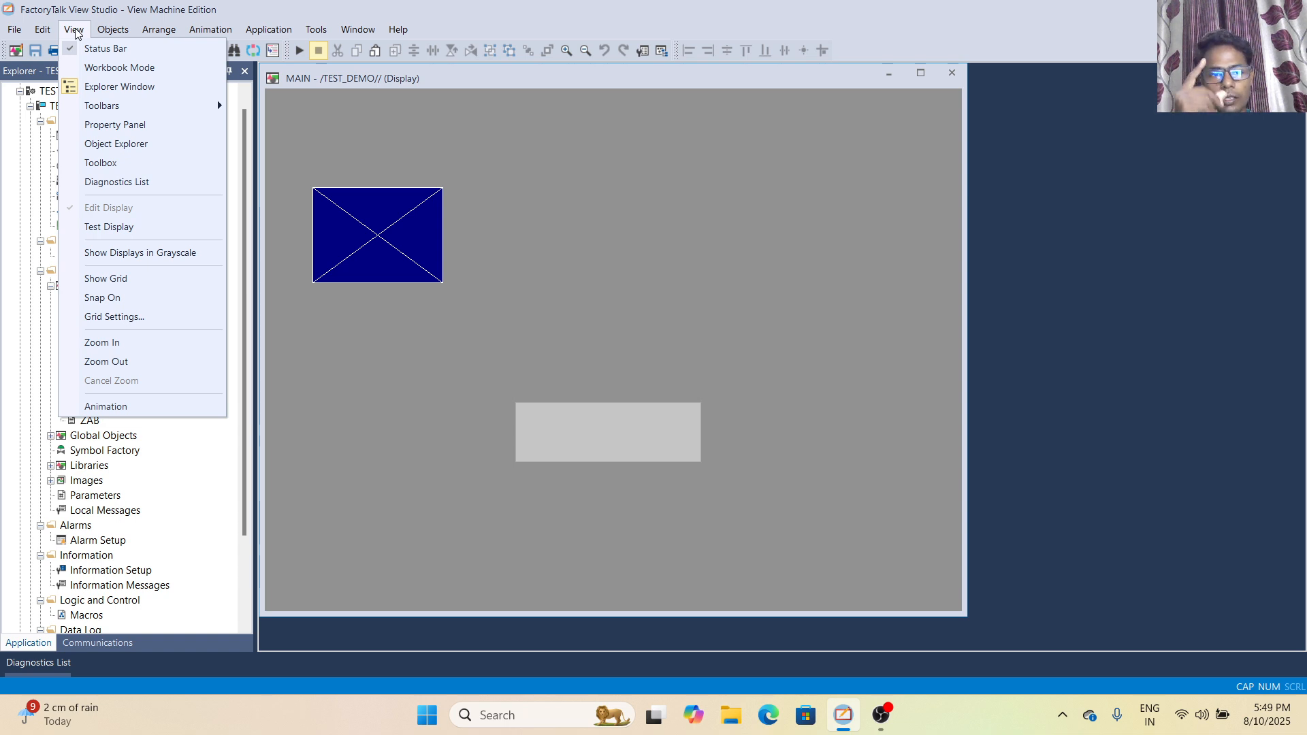
{"action": "mouse_move", "coordinate": [108, 108]}
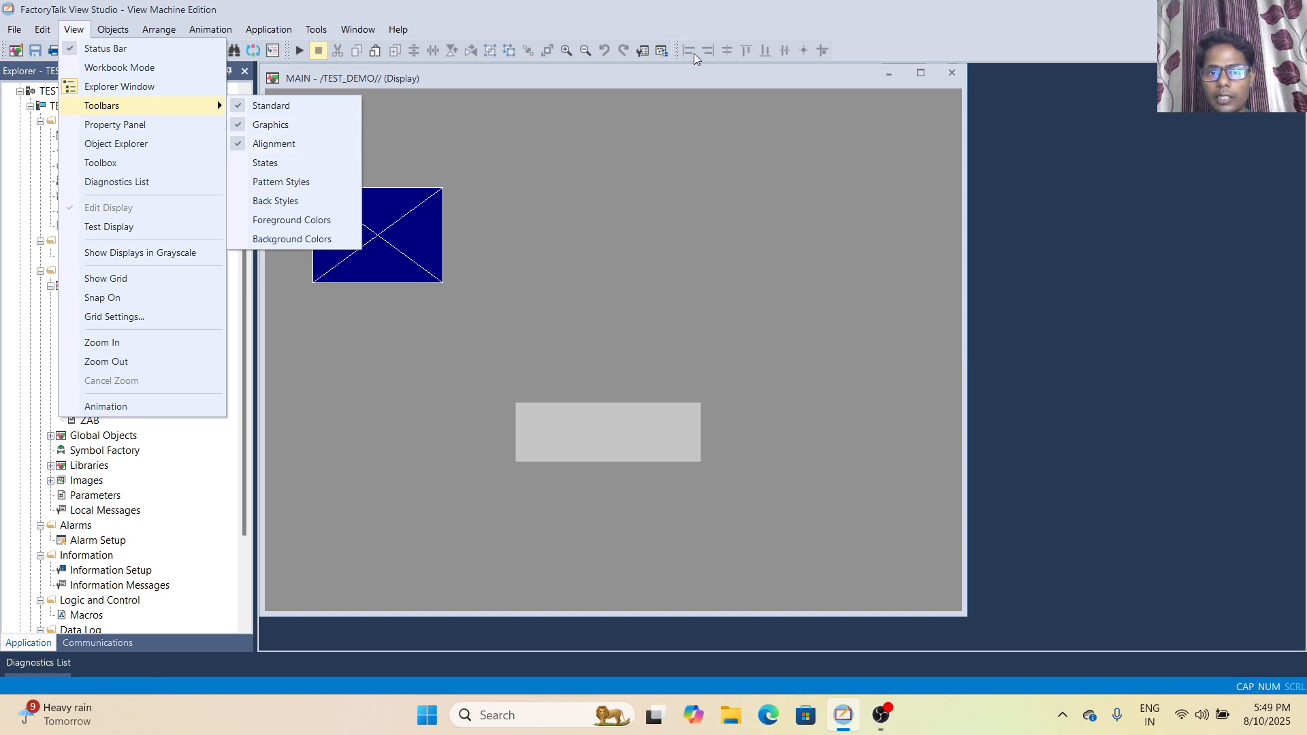
{"action": "left_click", "coordinate": [238, 145]}
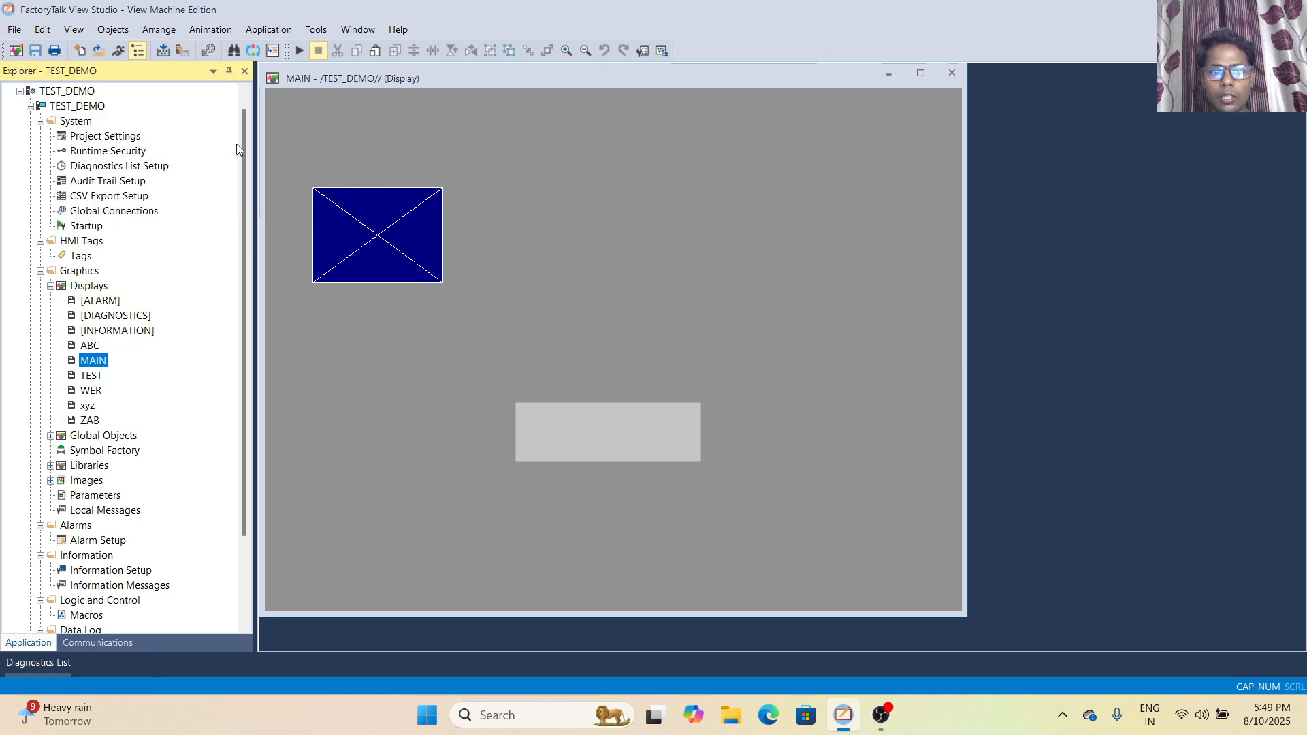
{"action": "left_click", "coordinate": [74, 29]}
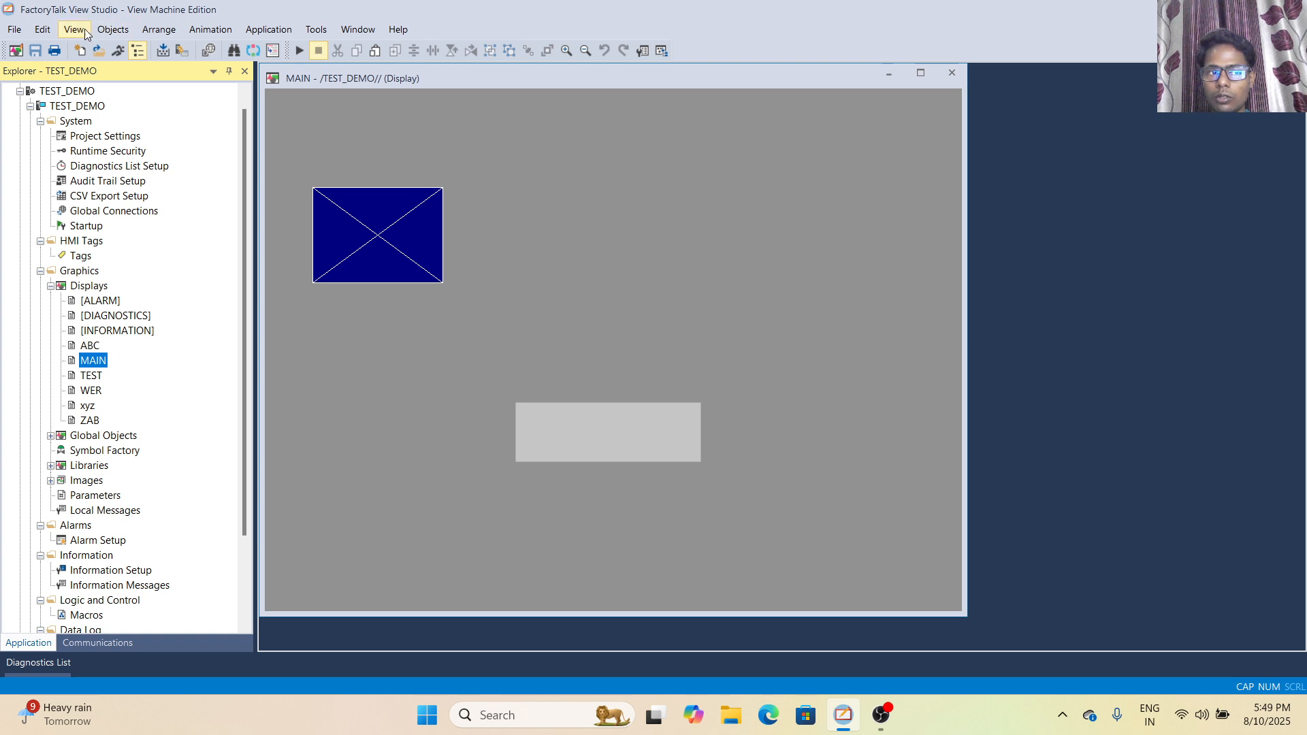
{"action": "mouse_move", "coordinate": [174, 108]}
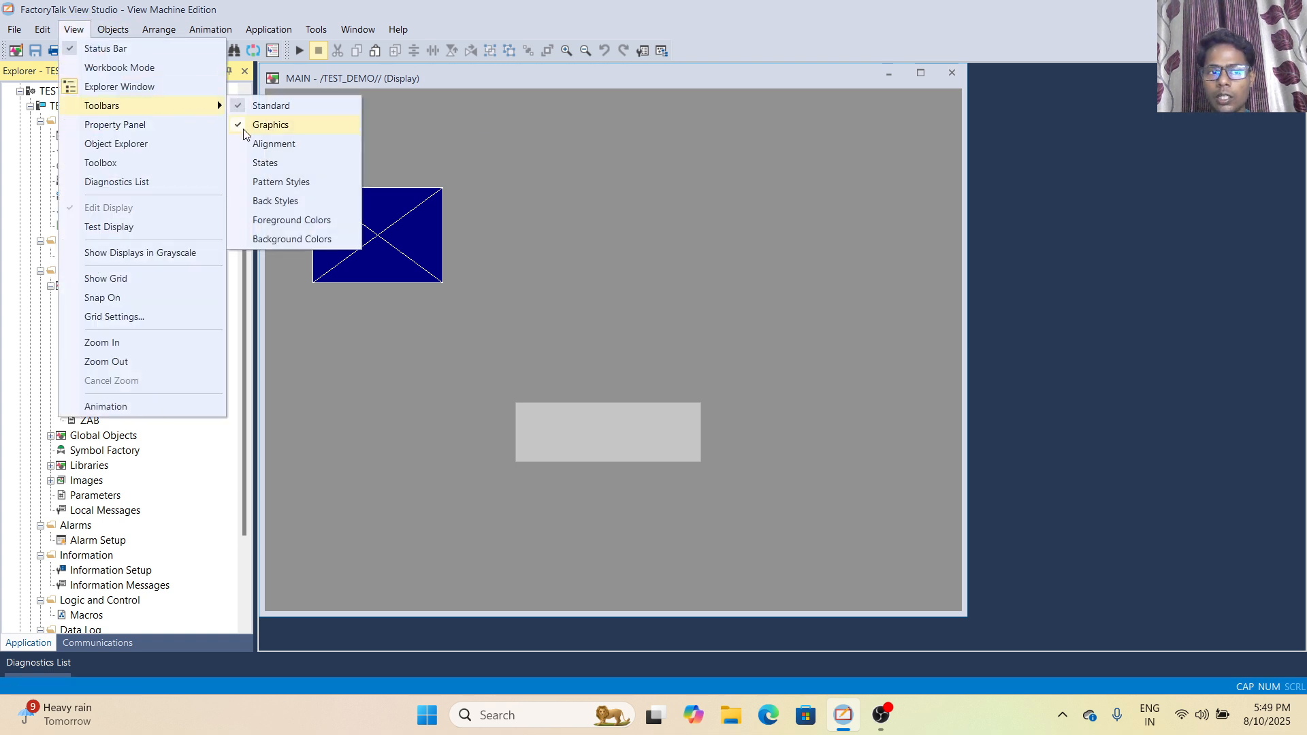
{"action": "left_click", "coordinate": [237, 143]}
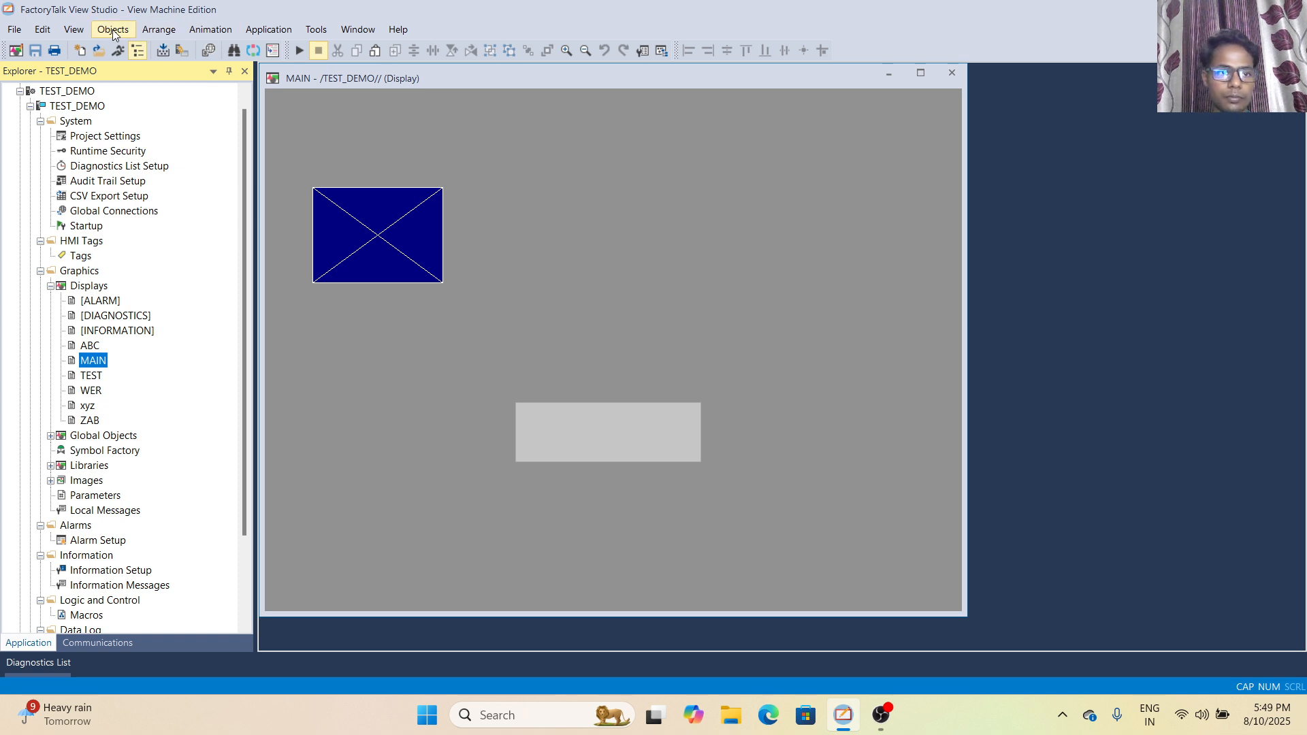
- Display the States and Pattern Styles toolbars in the workspace
{"action": "left_click", "coordinate": [79, 27]}
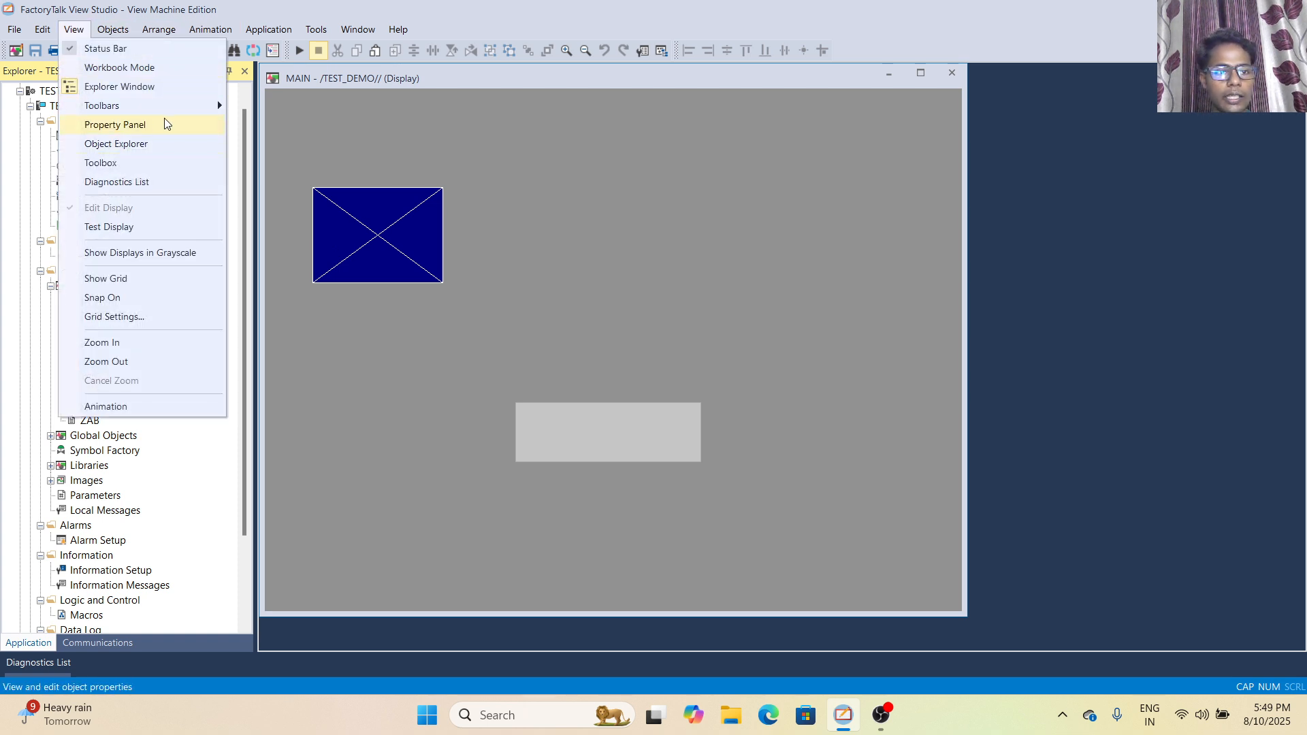
{"action": "mouse_move", "coordinate": [170, 109]}
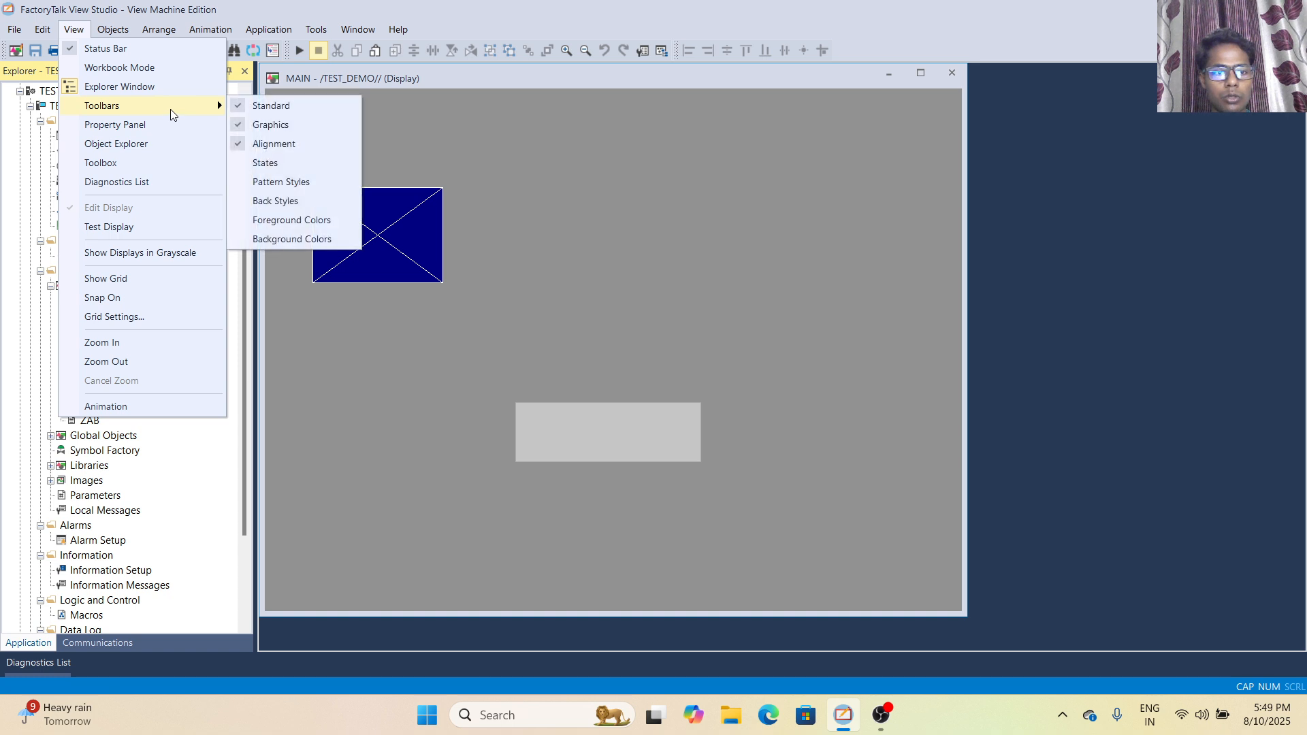
{"action": "left_click", "coordinate": [235, 162]}
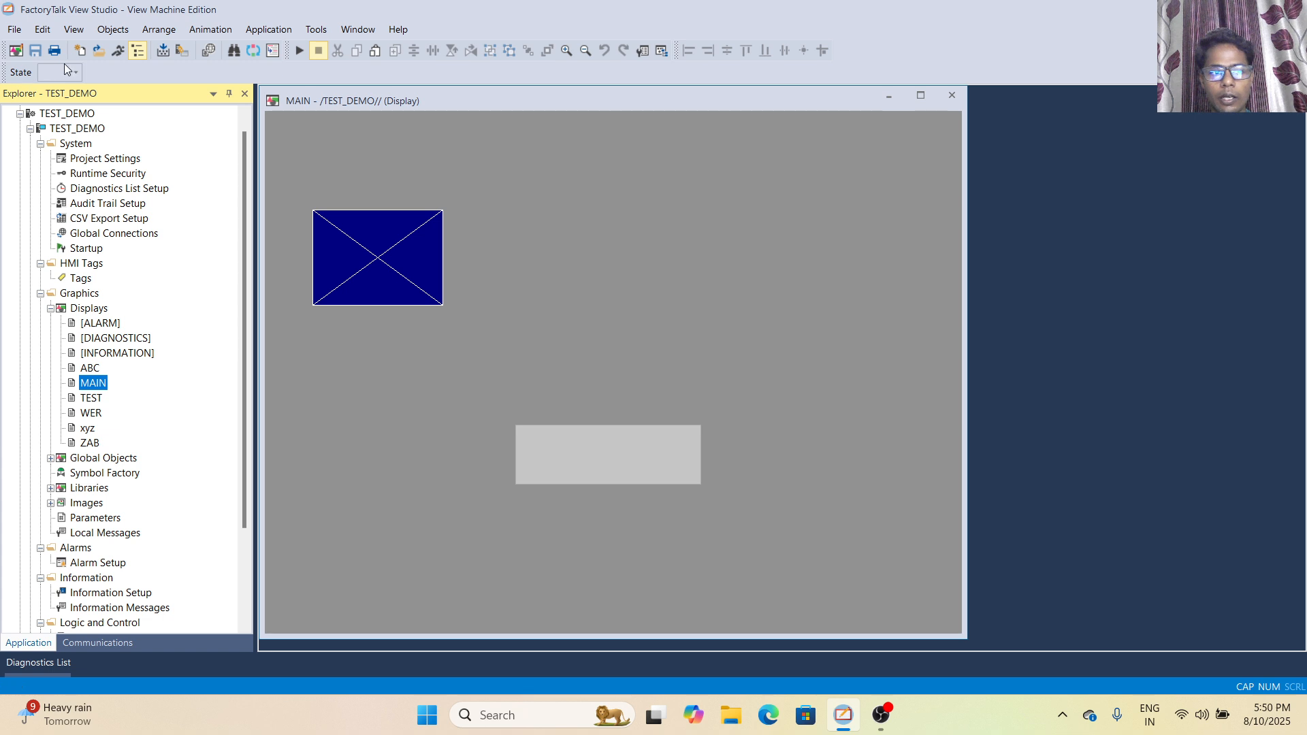
{"action": "left_click", "coordinate": [109, 32]}
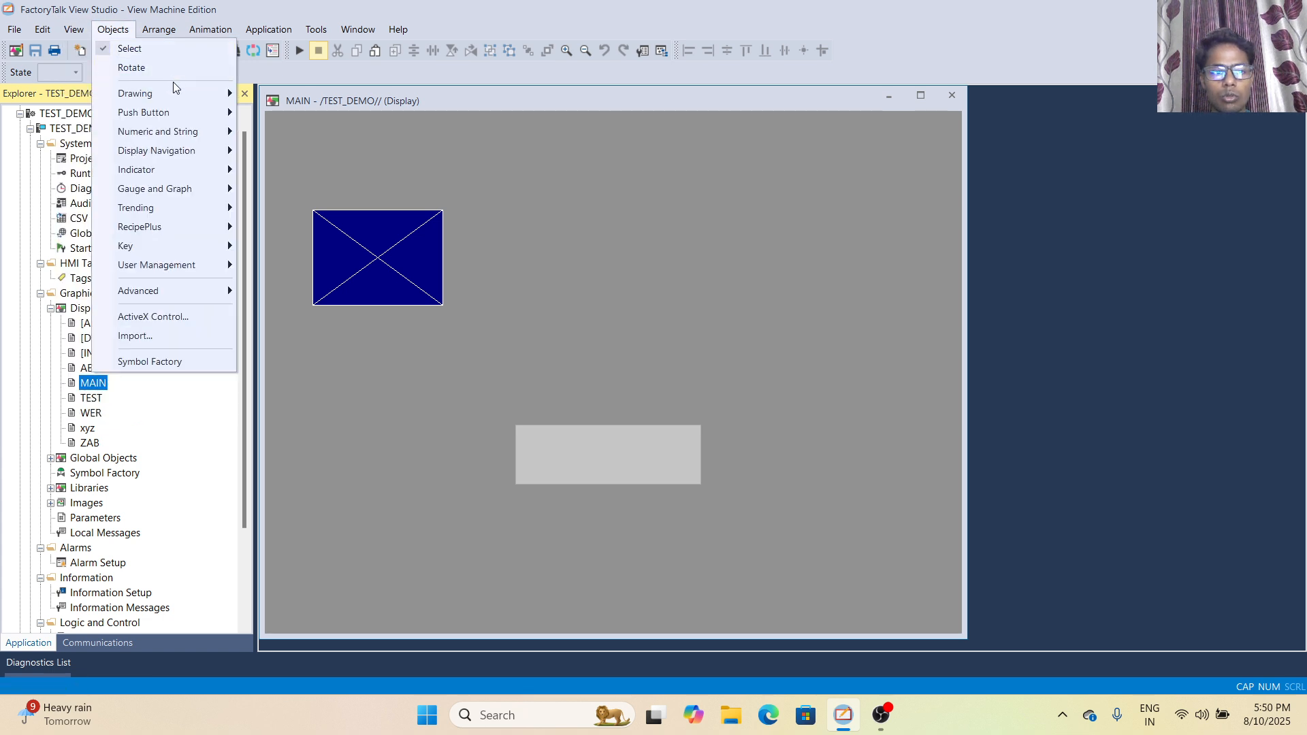
{"action": "left_click", "coordinate": [109, 31]}
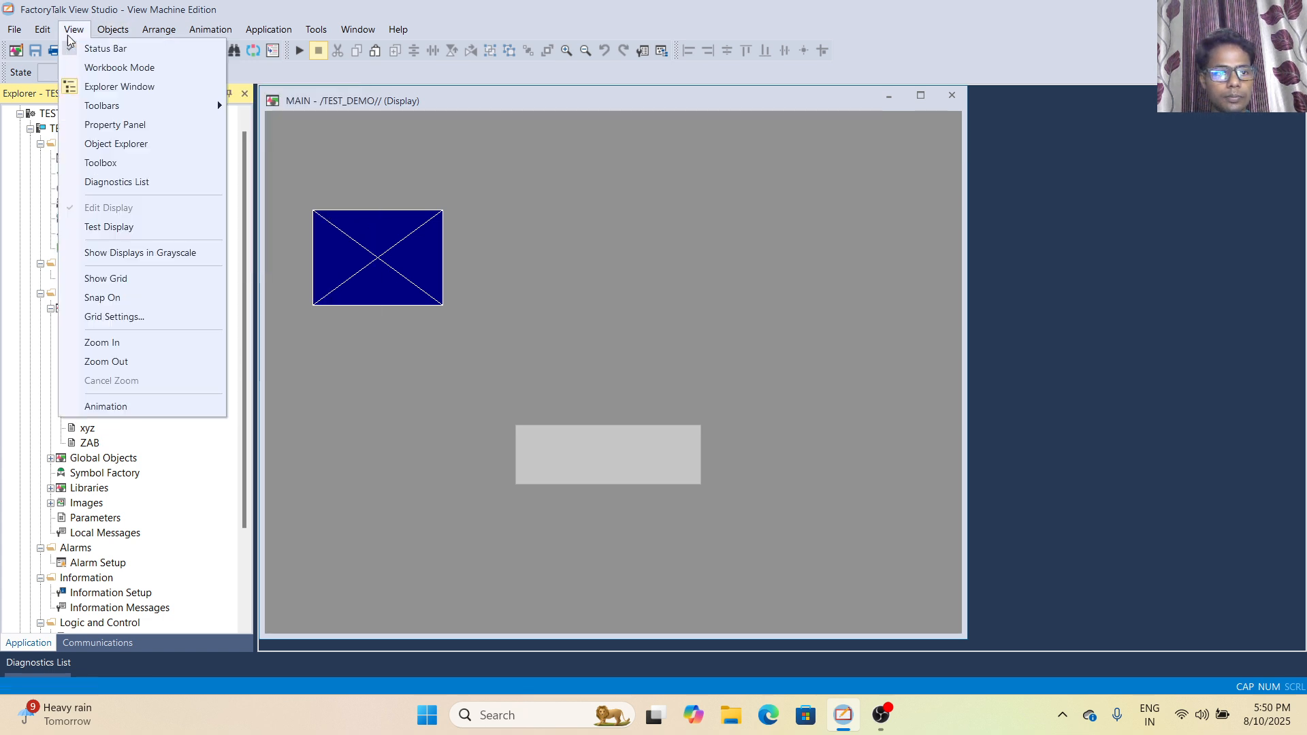
{"action": "left_click", "coordinate": [68, 32]}
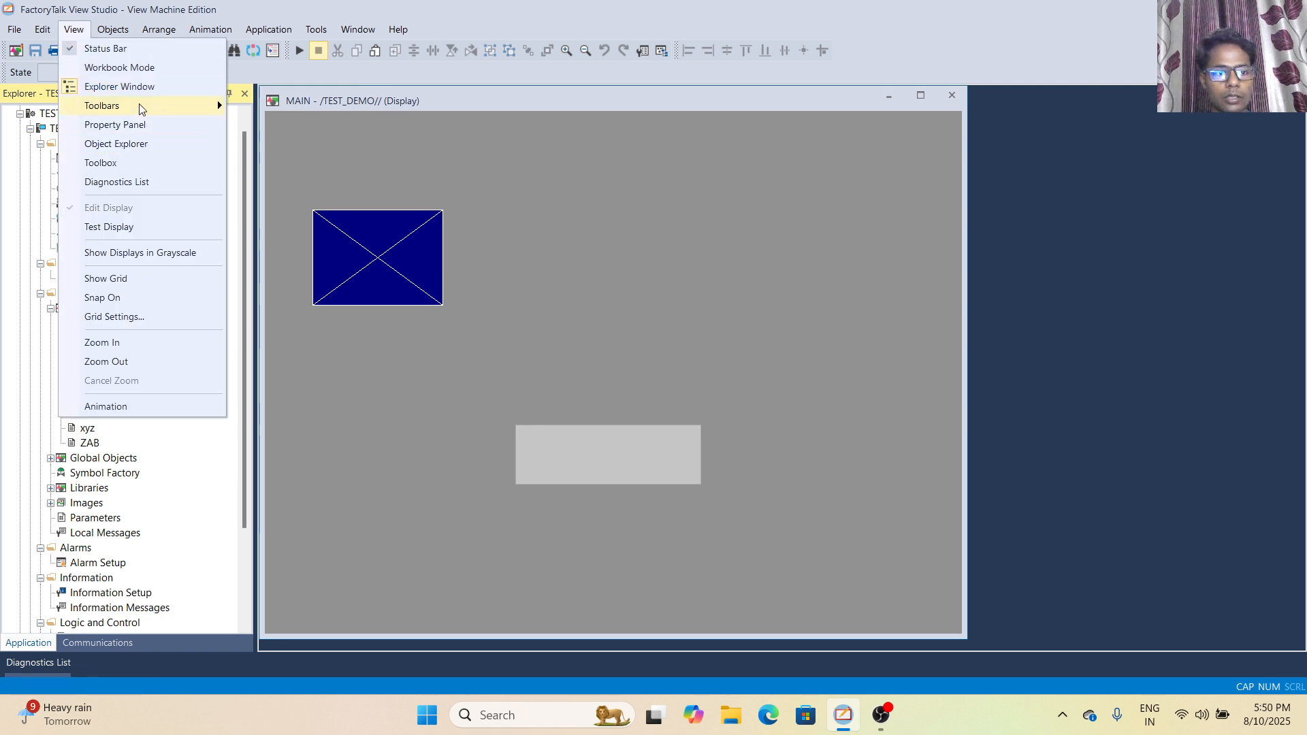
{"action": "mouse_move", "coordinate": [143, 107]}
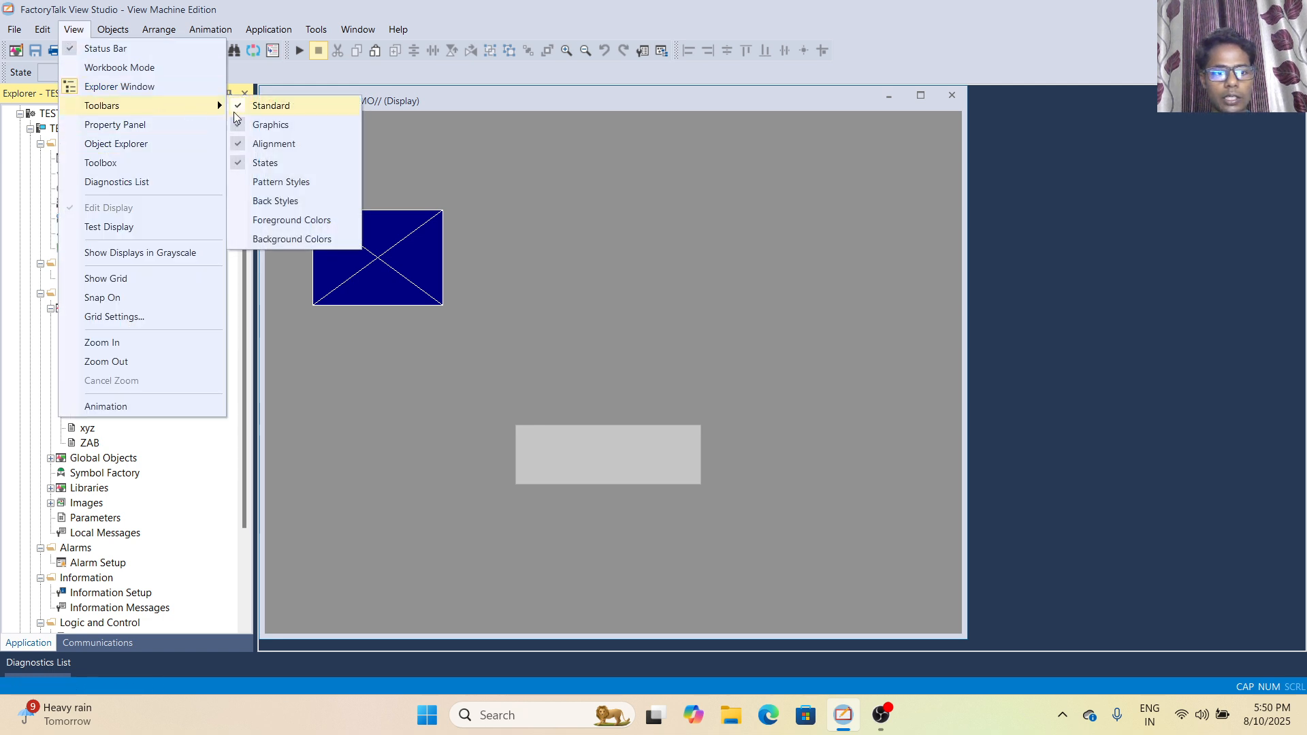
{"action": "left_click", "coordinate": [238, 189]}
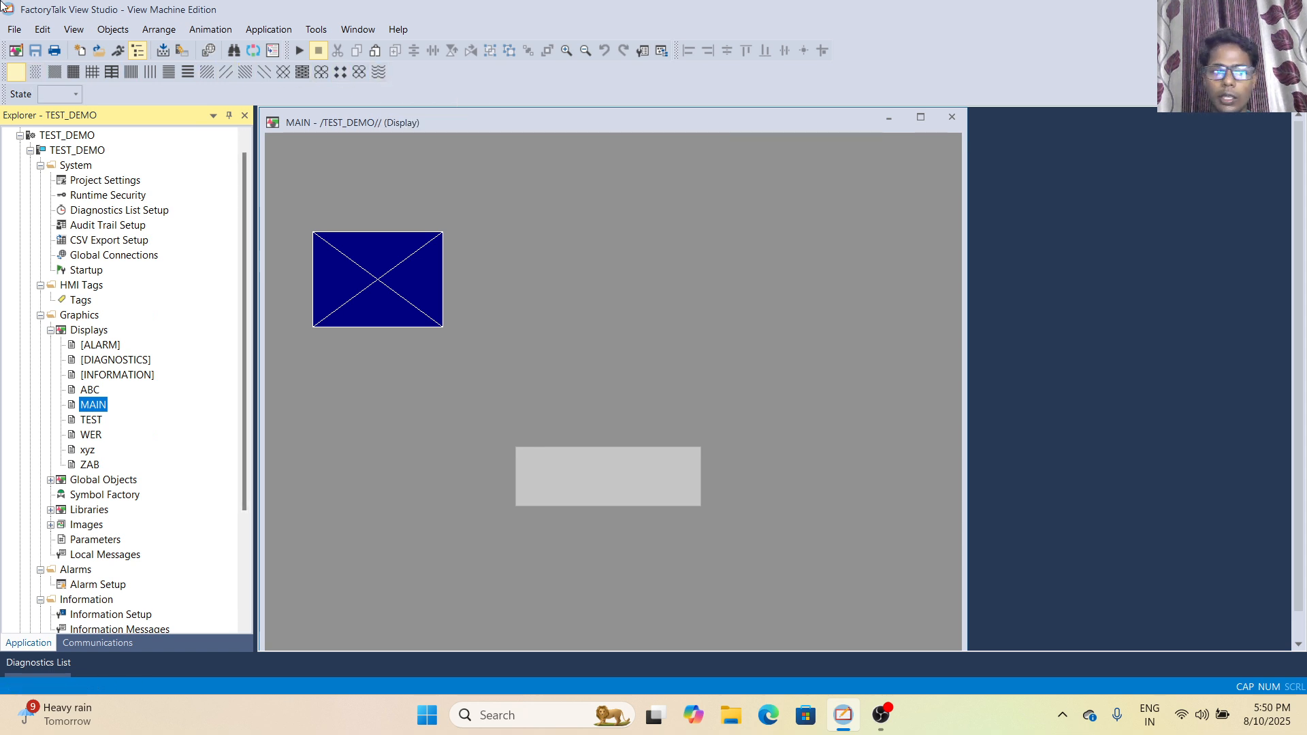
- Display the Back Styles toolbar and the Foreground Colors palette
{"action": "left_click", "coordinate": [74, 30]}
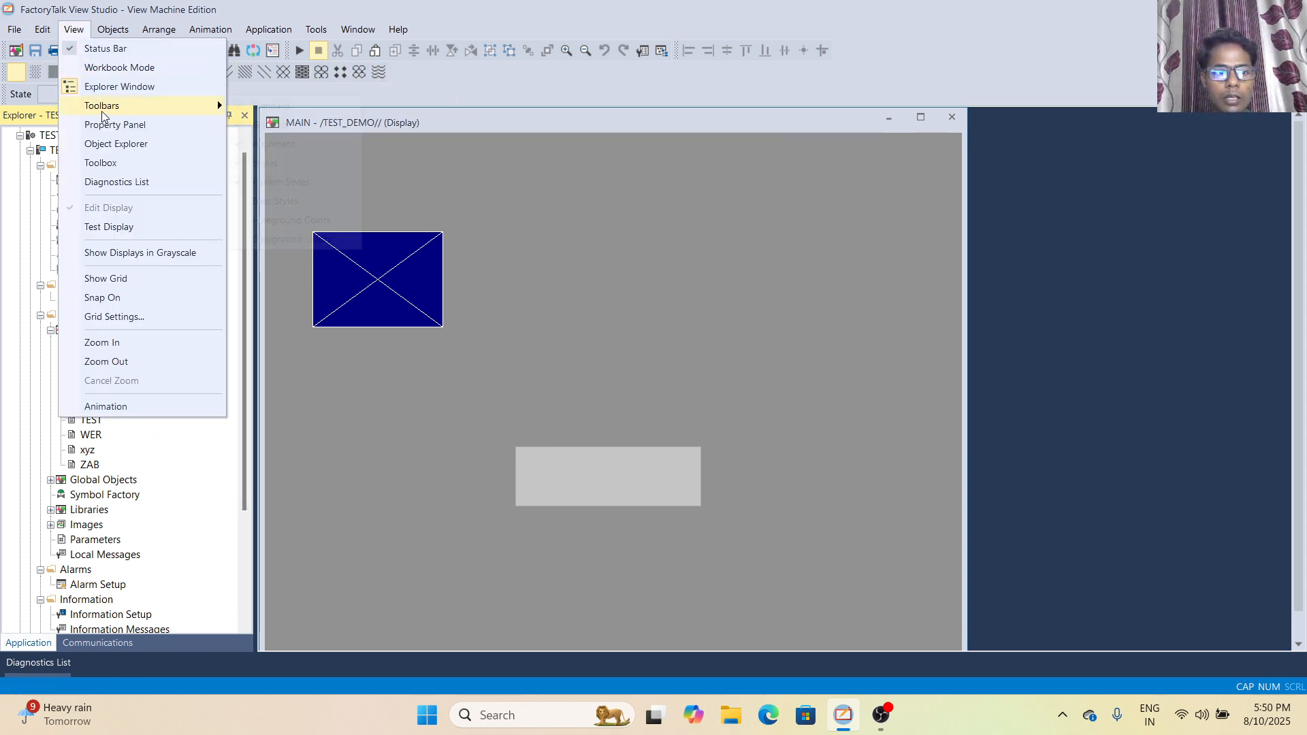
{"action": "left_click", "coordinate": [275, 201]}
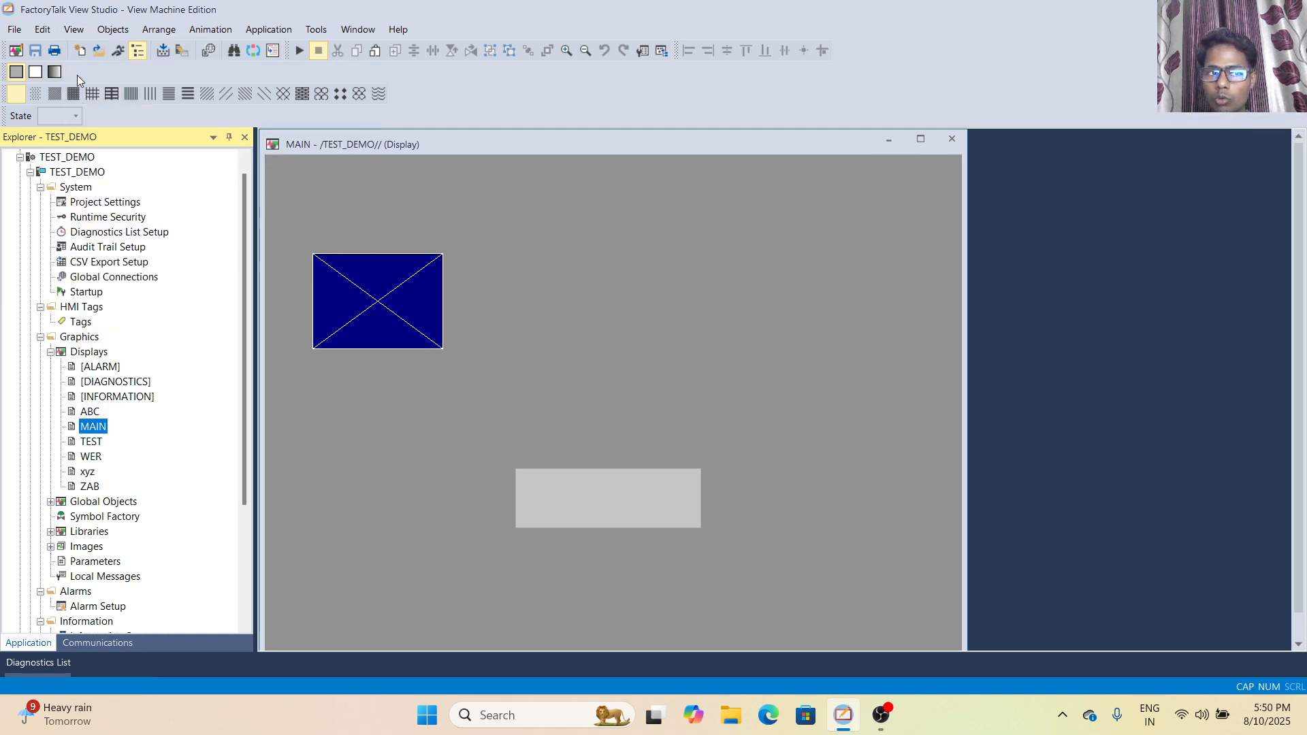
{"action": "left_click", "coordinate": [73, 29]}
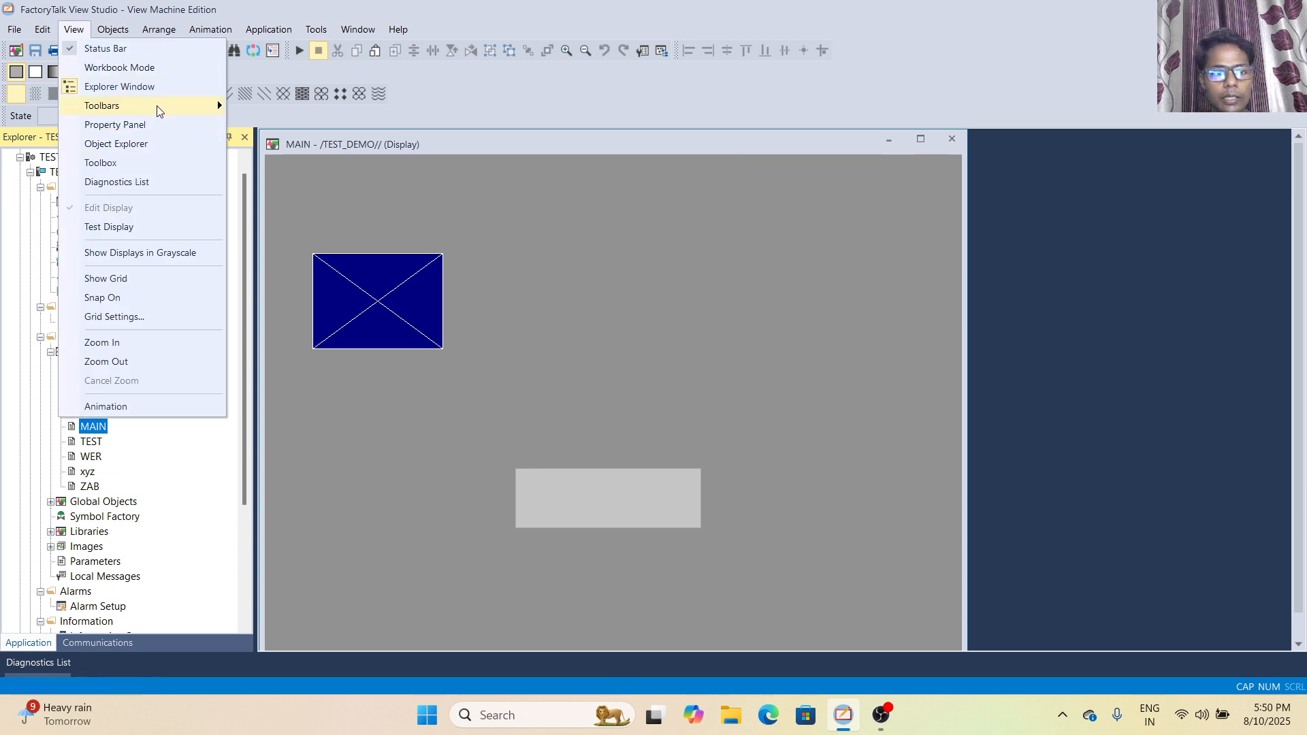
{"action": "mouse_move", "coordinate": [156, 105]}
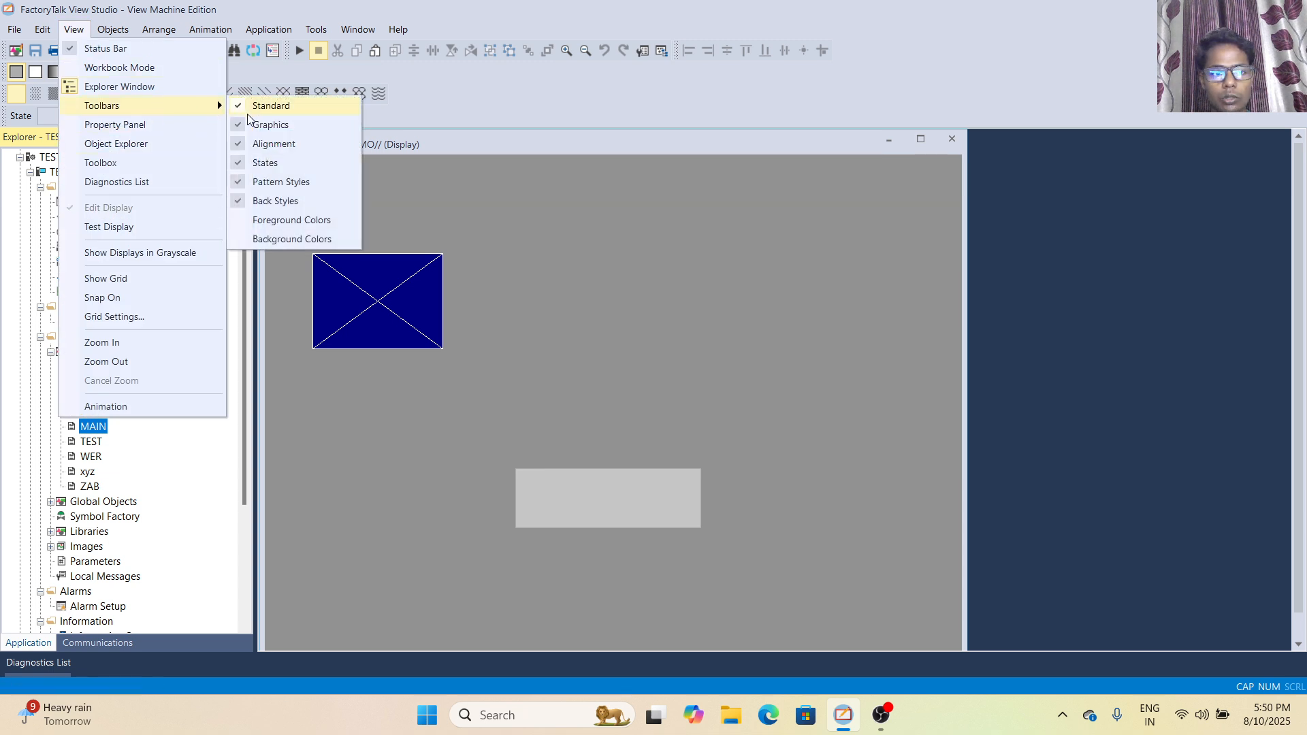
{"action": "left_click", "coordinate": [236, 225]}
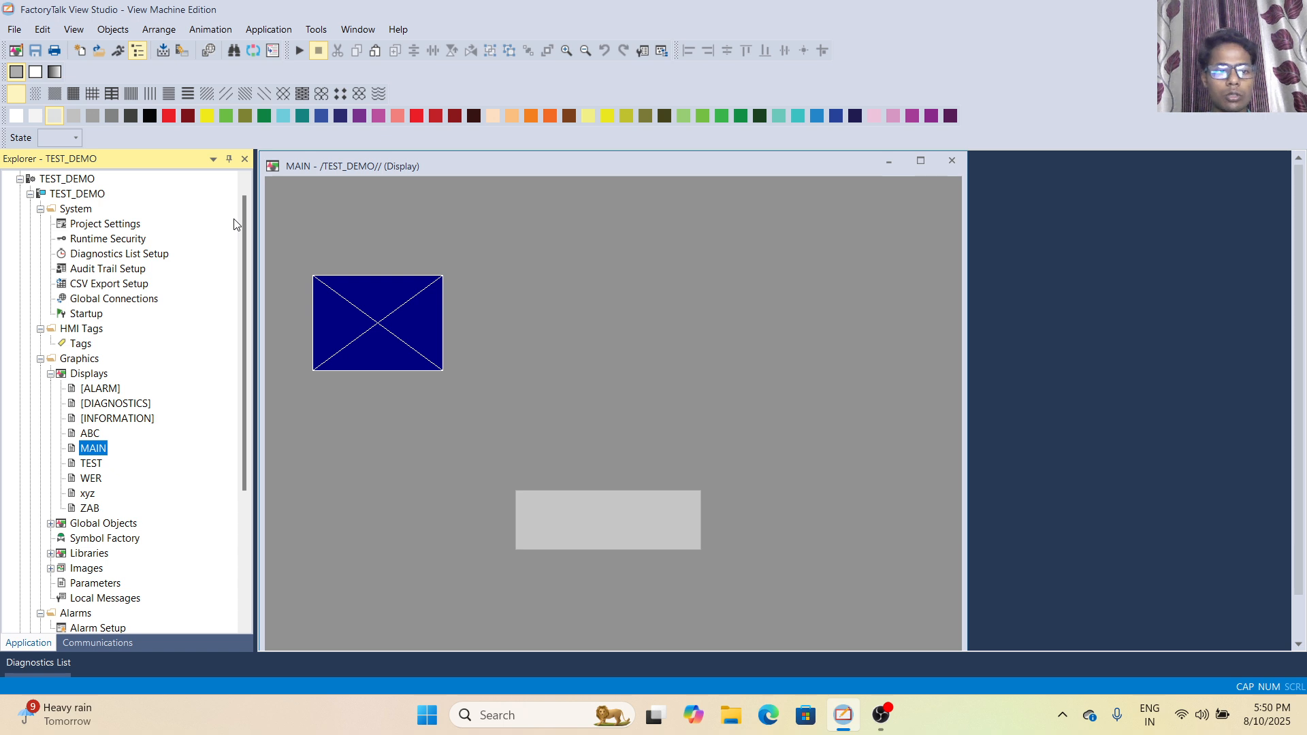
- Display the Background Colors palette and hide it again
{"action": "left_click", "coordinate": [69, 30]}
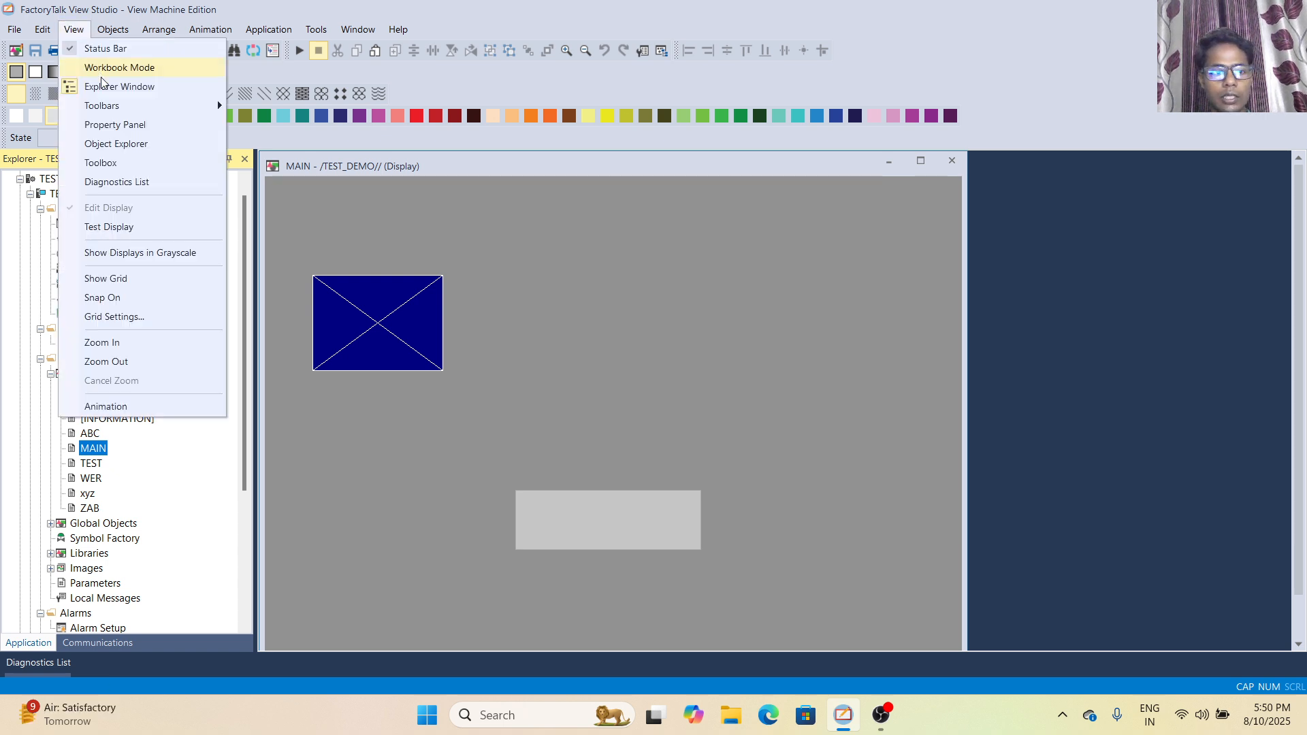
{"action": "mouse_move", "coordinate": [157, 106]}
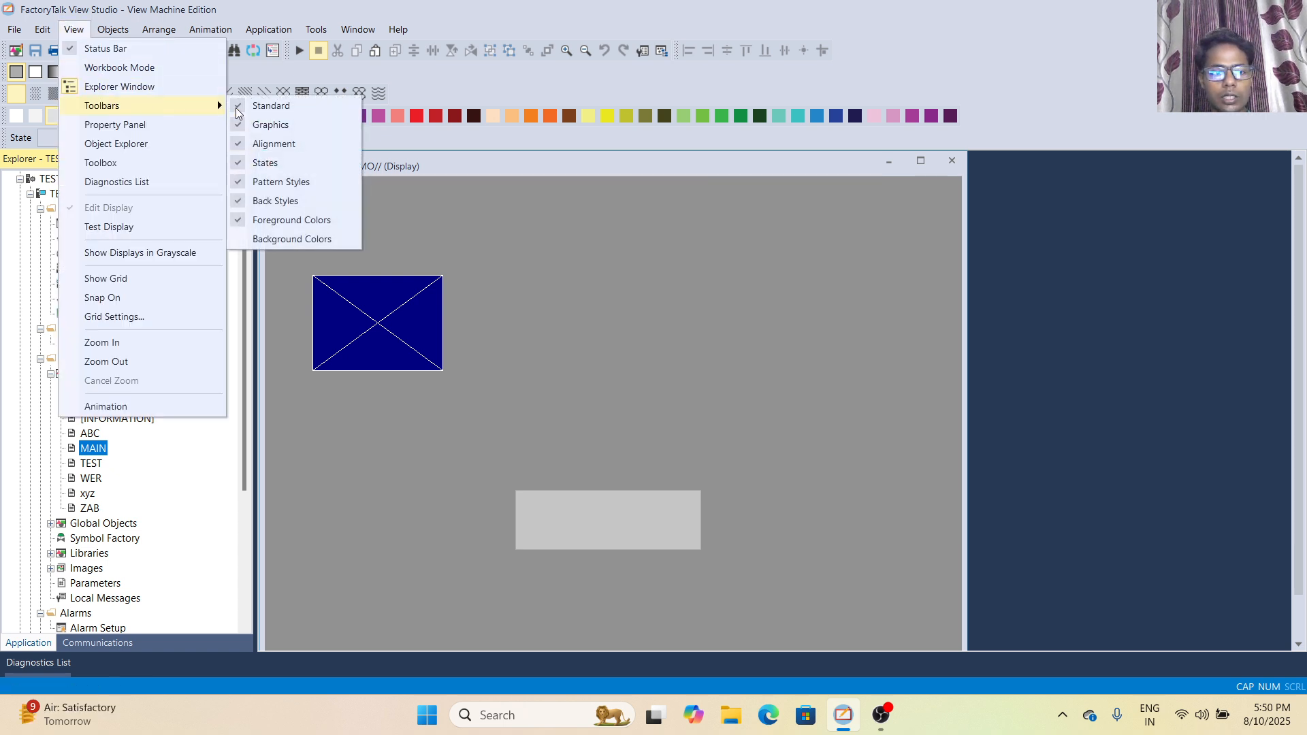
{"action": "left_click", "coordinate": [235, 239]}
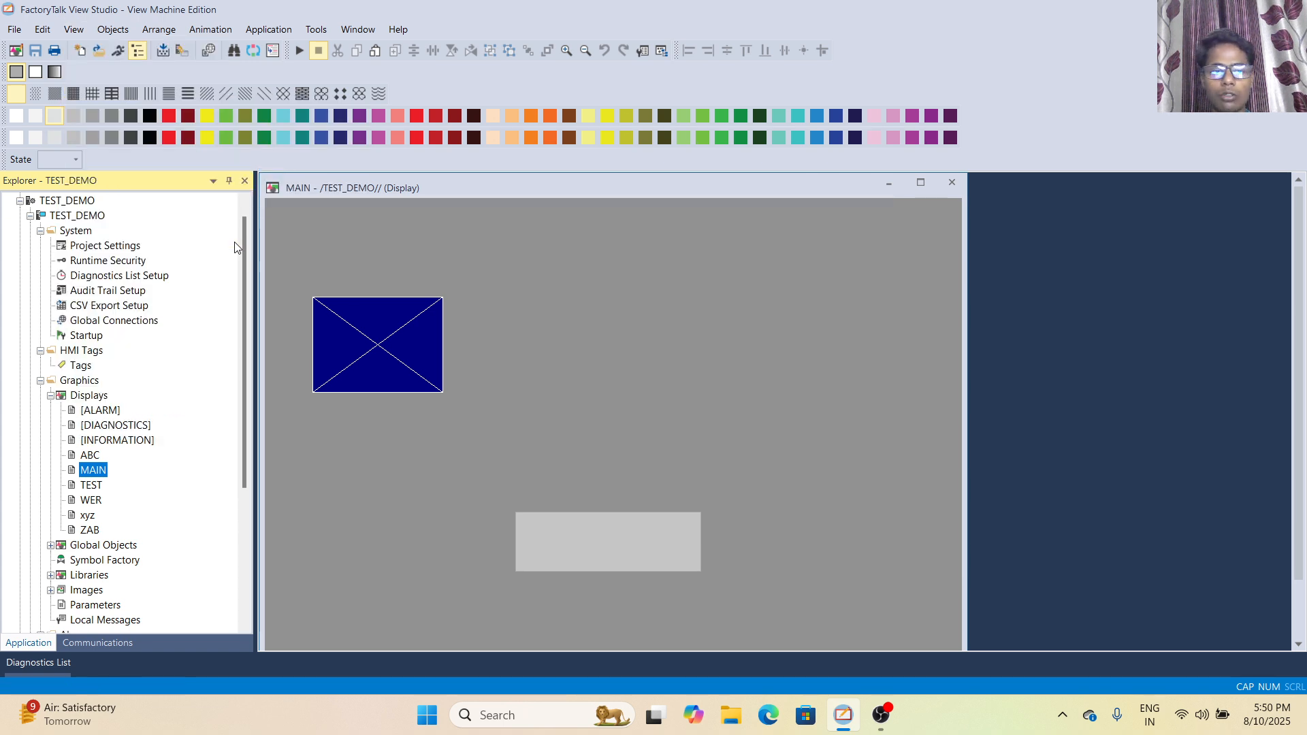
{"action": "left_click", "coordinate": [71, 34]}
{"action": "mouse_move", "coordinate": [90, 108]}
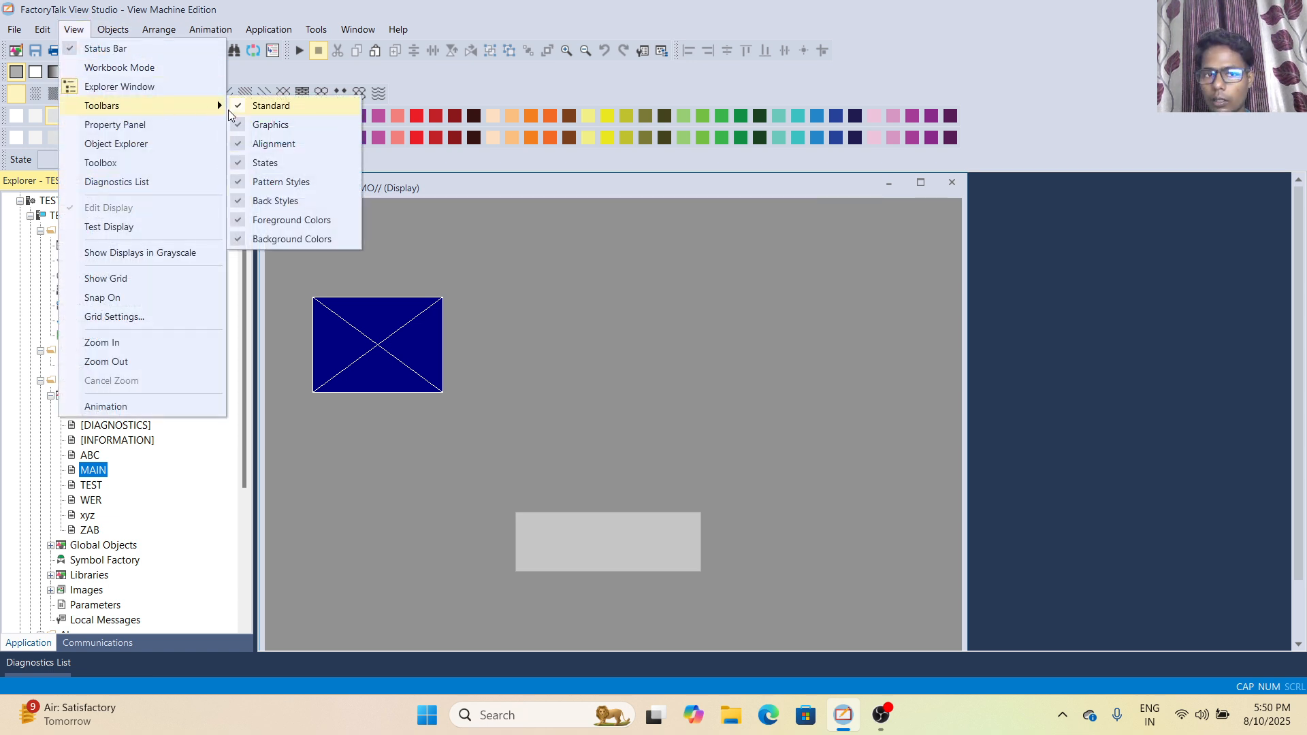
{"action": "left_click", "coordinate": [242, 238]}
- Hide the Foreground Colors palette and the Back Styles toolbar
{"action": "left_click", "coordinate": [70, 34]}
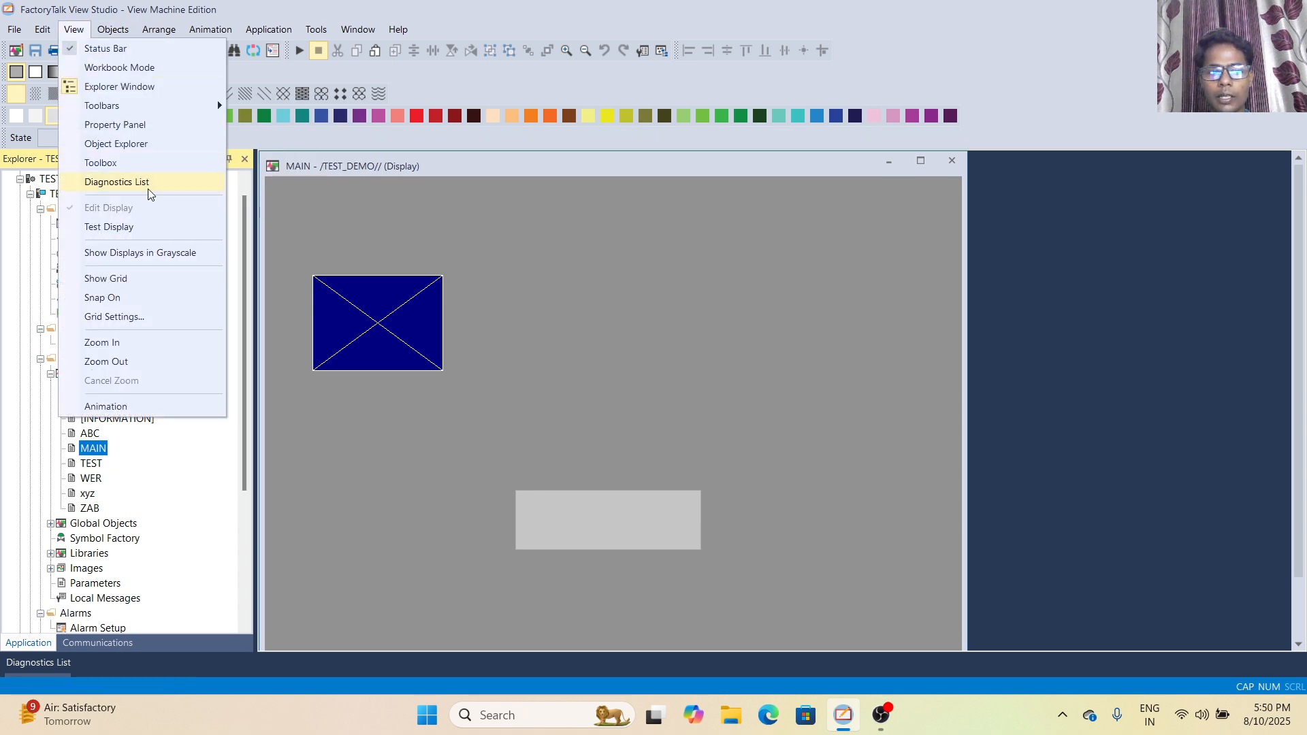
{"action": "mouse_move", "coordinate": [154, 105]}
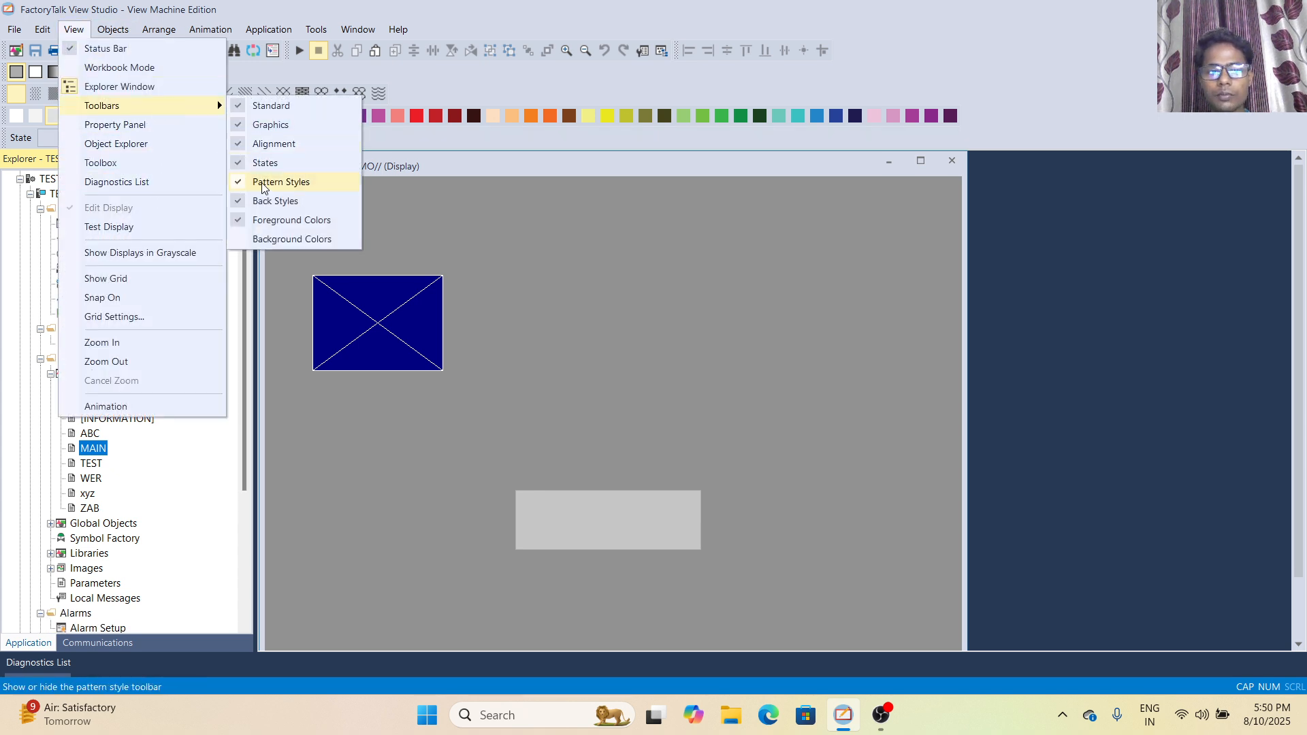
{"action": "left_click", "coordinate": [241, 220]}
{"action": "left_click", "coordinate": [74, 29]}
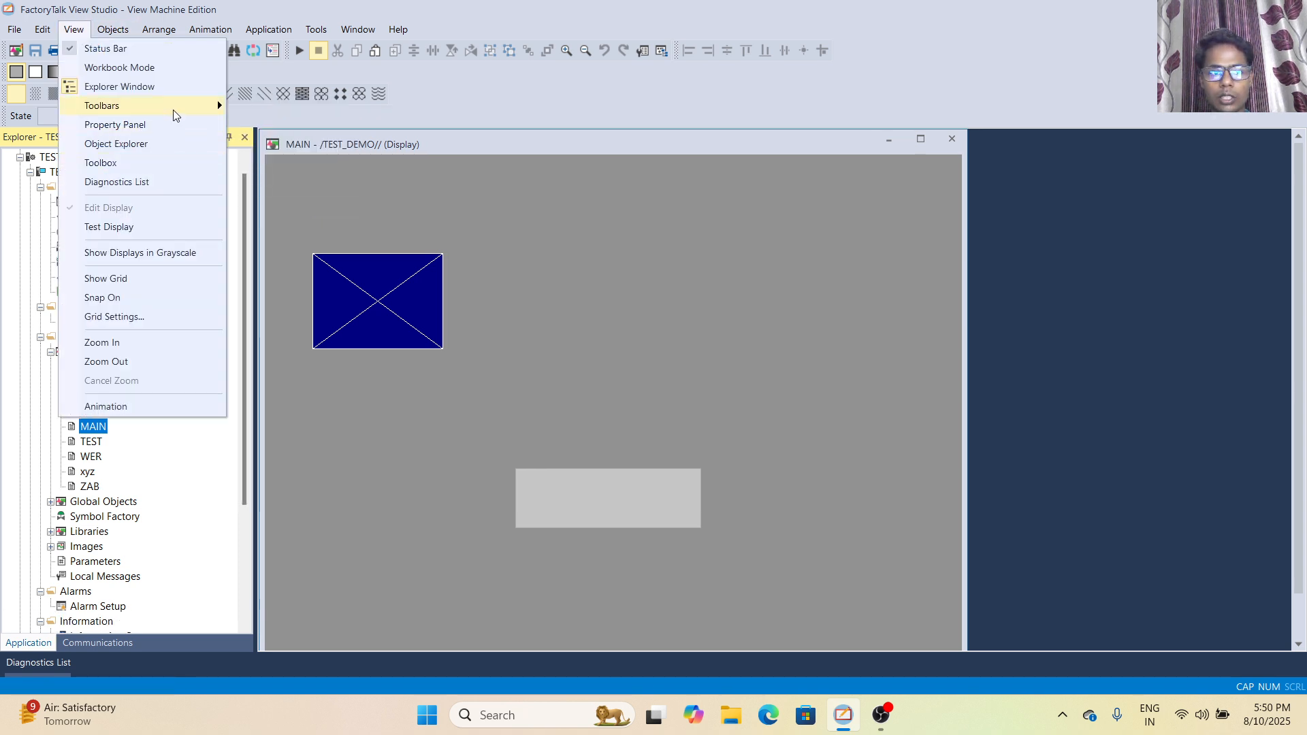
{"action": "mouse_move", "coordinate": [175, 106]}
{"action": "left_click", "coordinate": [242, 199]}
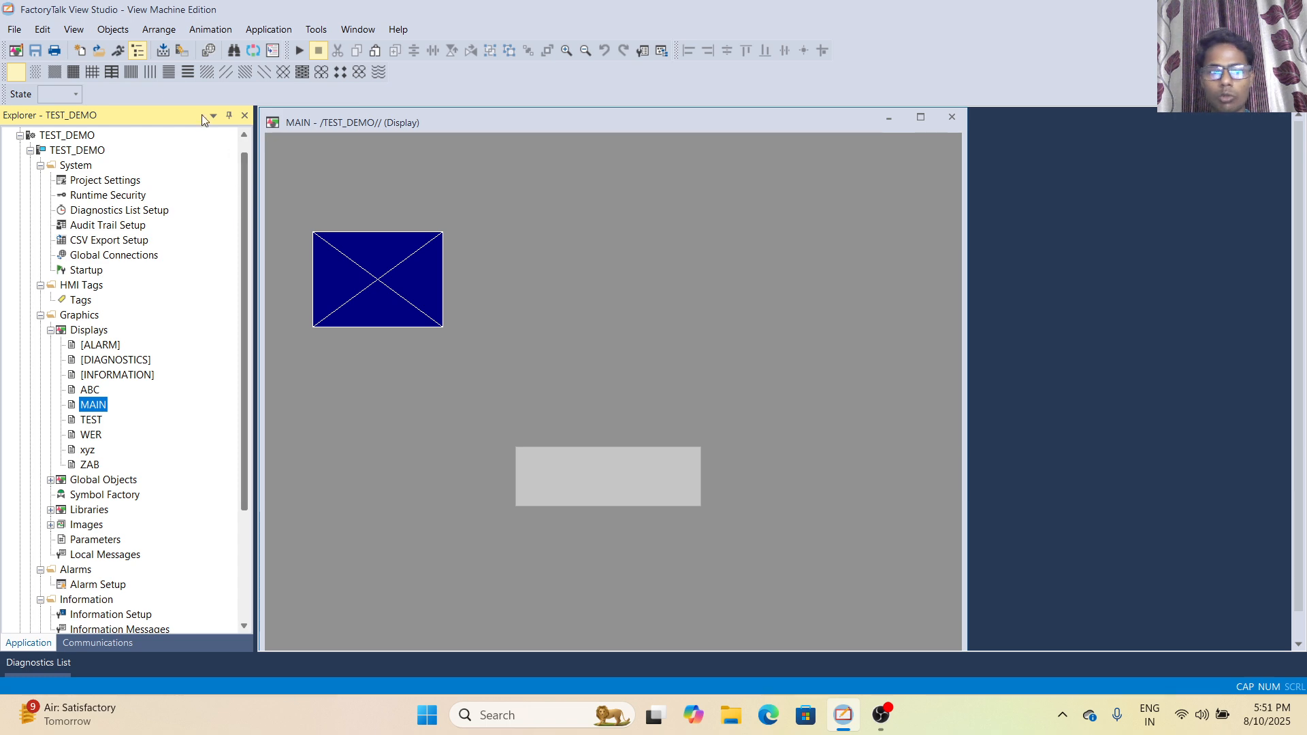
- Hide the Pattern Styles and States toolbars, leaving the Standard, Graphics and Alignment toolbars on
{"action": "left_click", "coordinate": [113, 30]}
{"action": "left_click", "coordinate": [80, 34]}
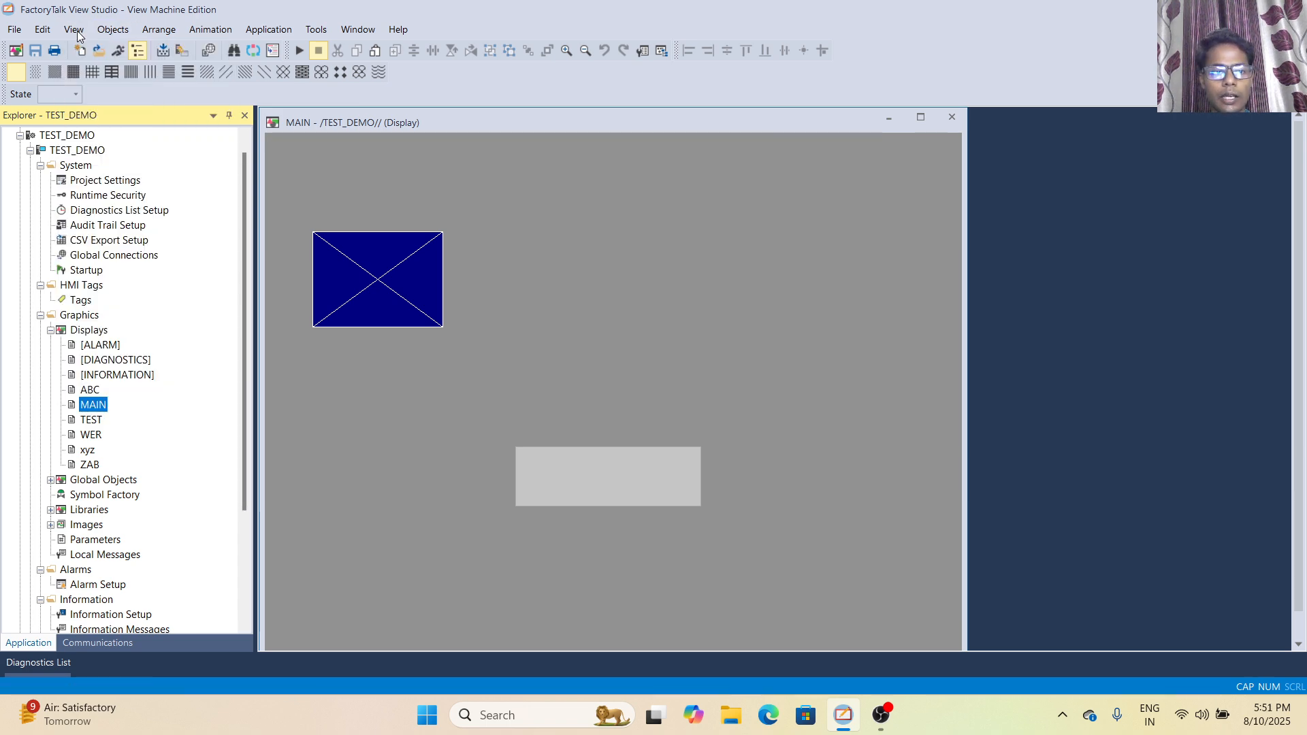
{"action": "left_click", "coordinate": [74, 32]}
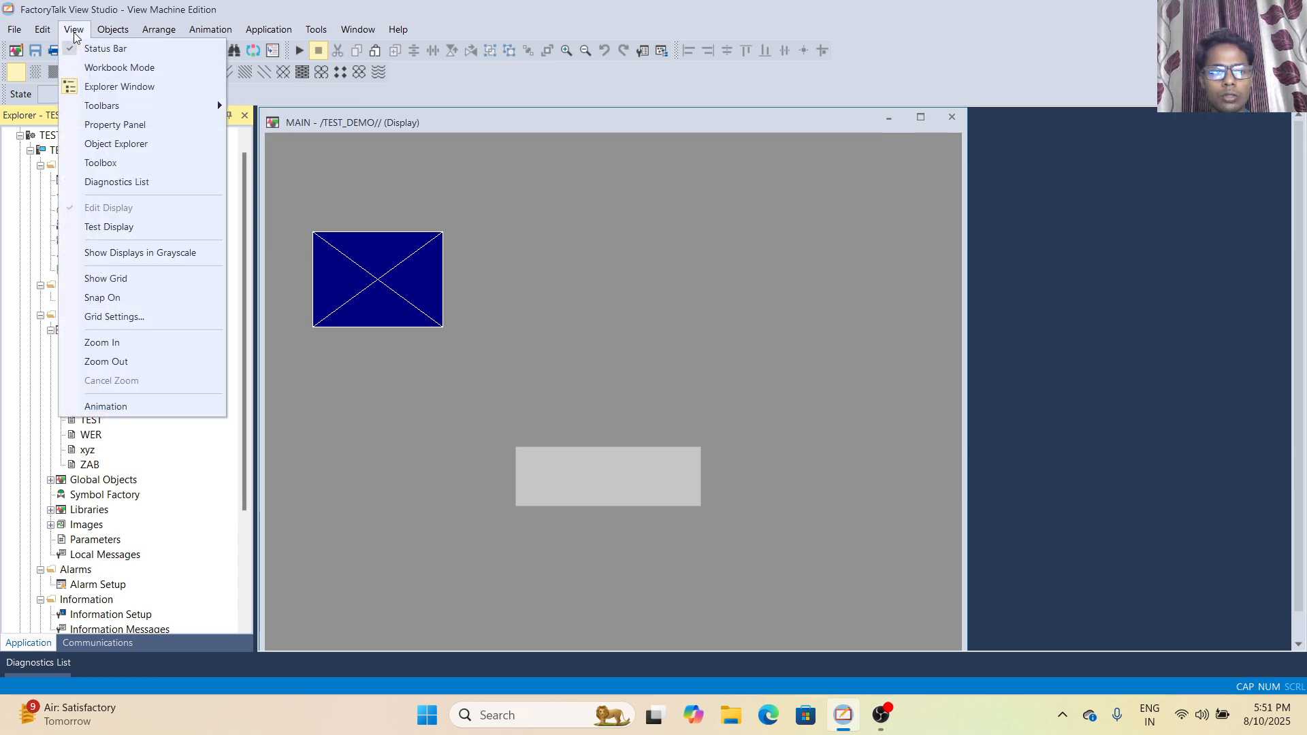
{"action": "mouse_move", "coordinate": [145, 108]}
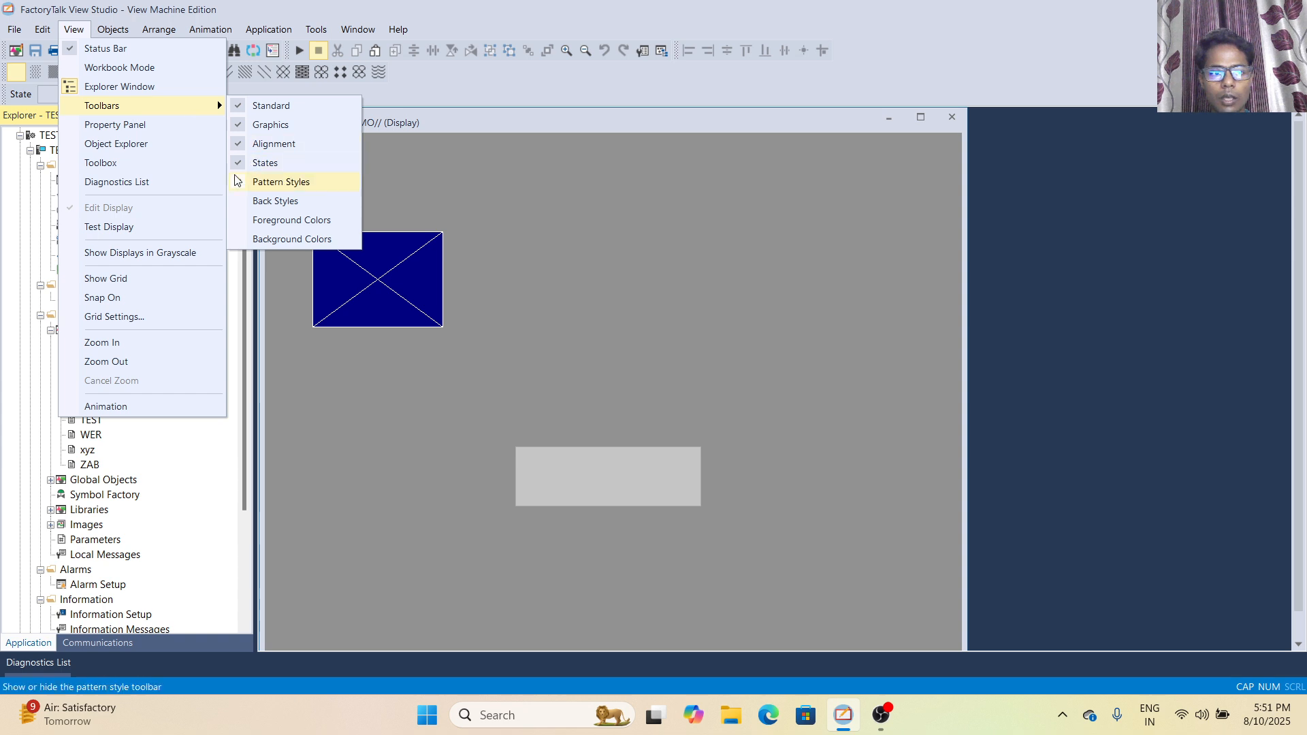
{"action": "left_click", "coordinate": [279, 182]}
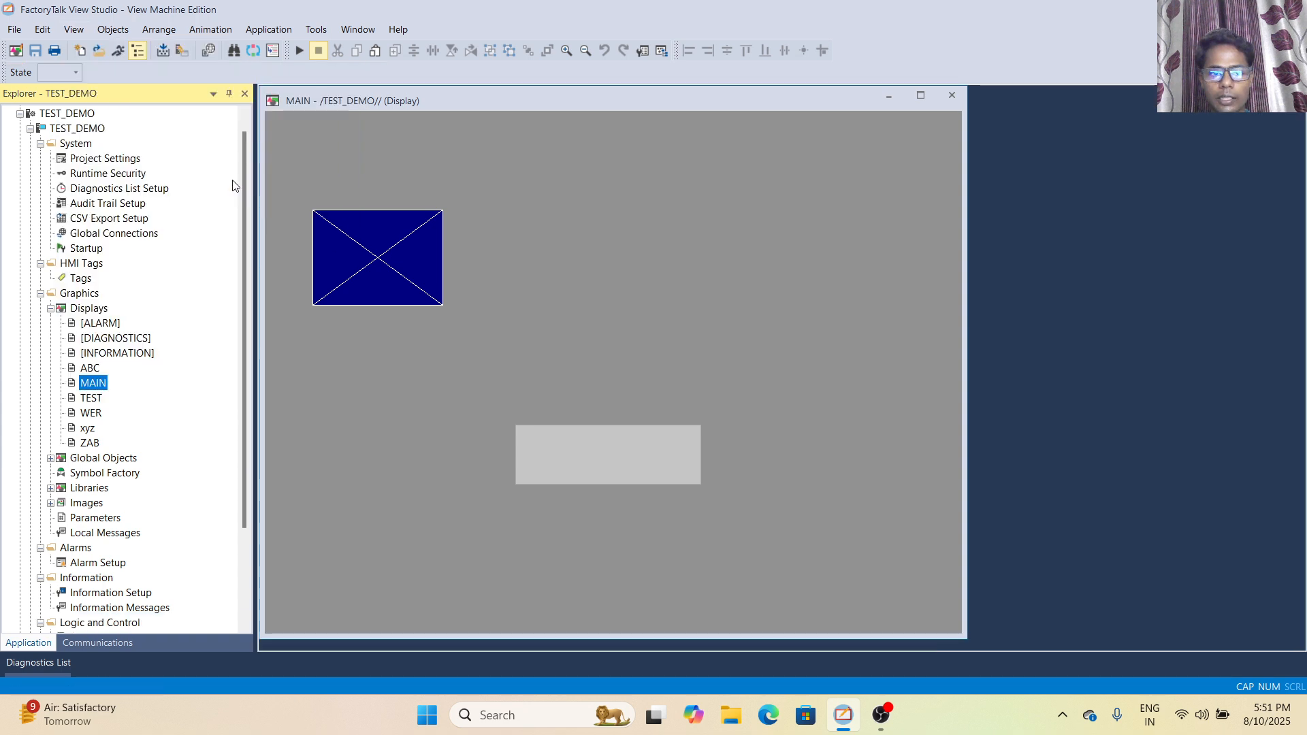
{"action": "left_click", "coordinate": [80, 33]}
{"action": "mouse_move", "coordinate": [153, 110]}
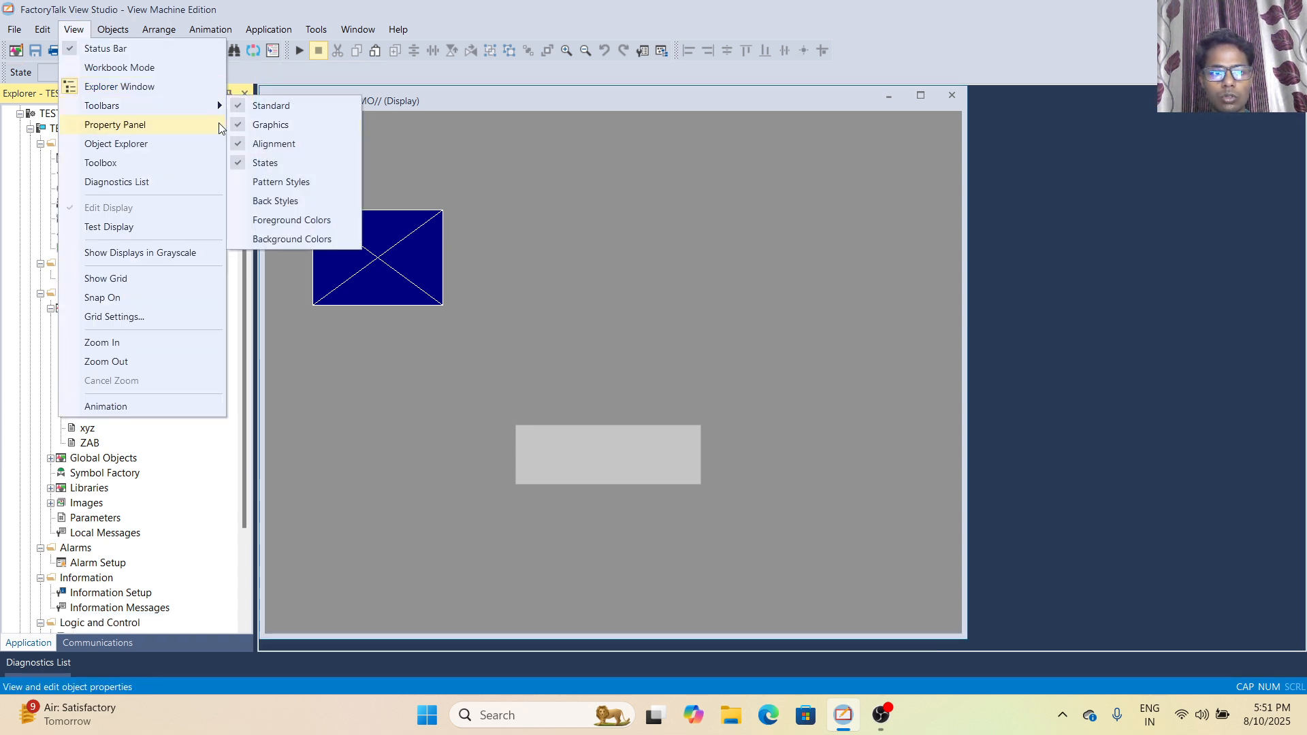
{"action": "left_click", "coordinate": [246, 161]}
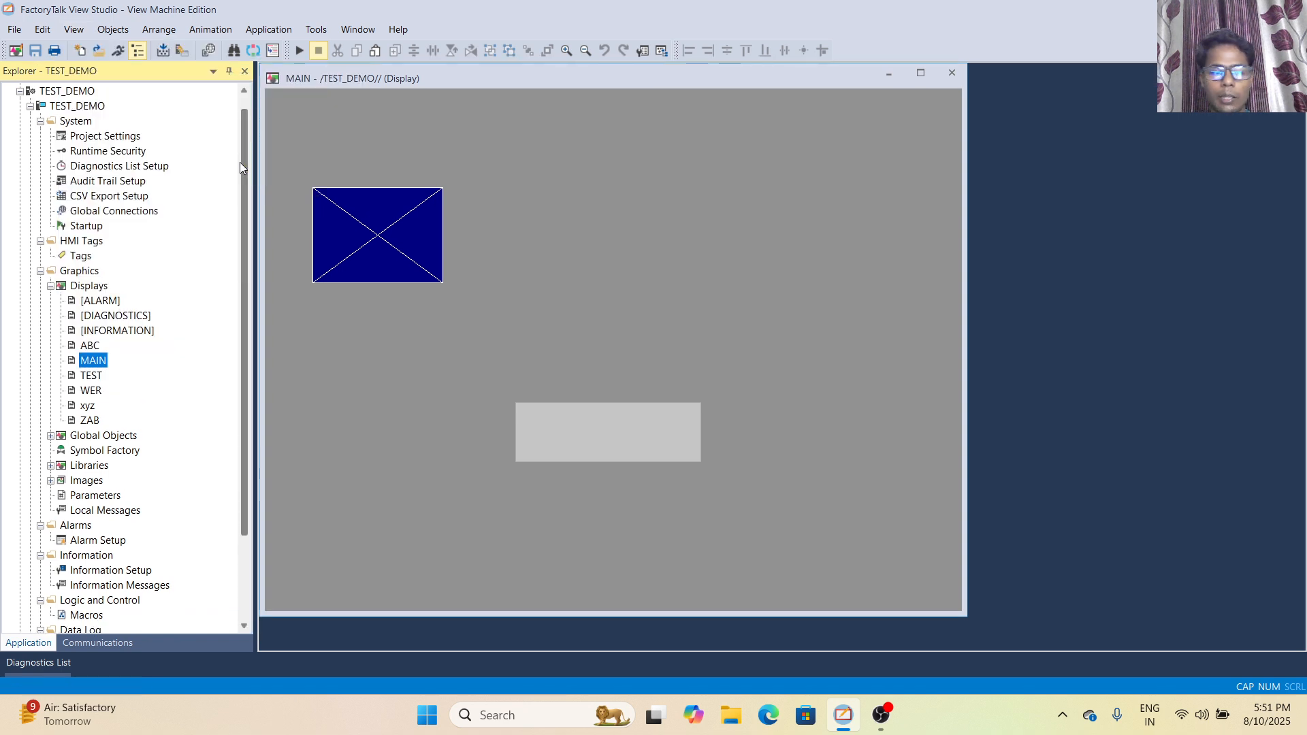
- Open the Property Panel for the MAIN display
{"action": "left_click", "coordinate": [83, 38]}
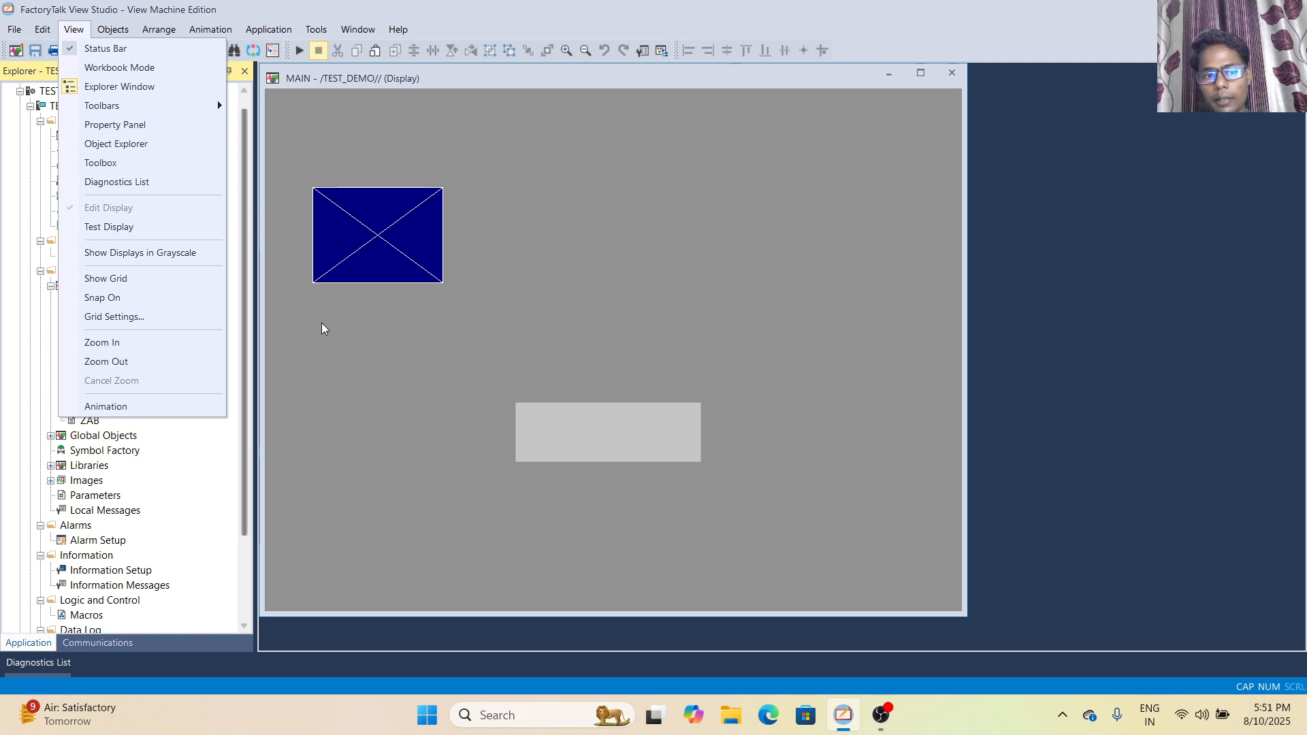
{"action": "left_click", "coordinate": [167, 125]}
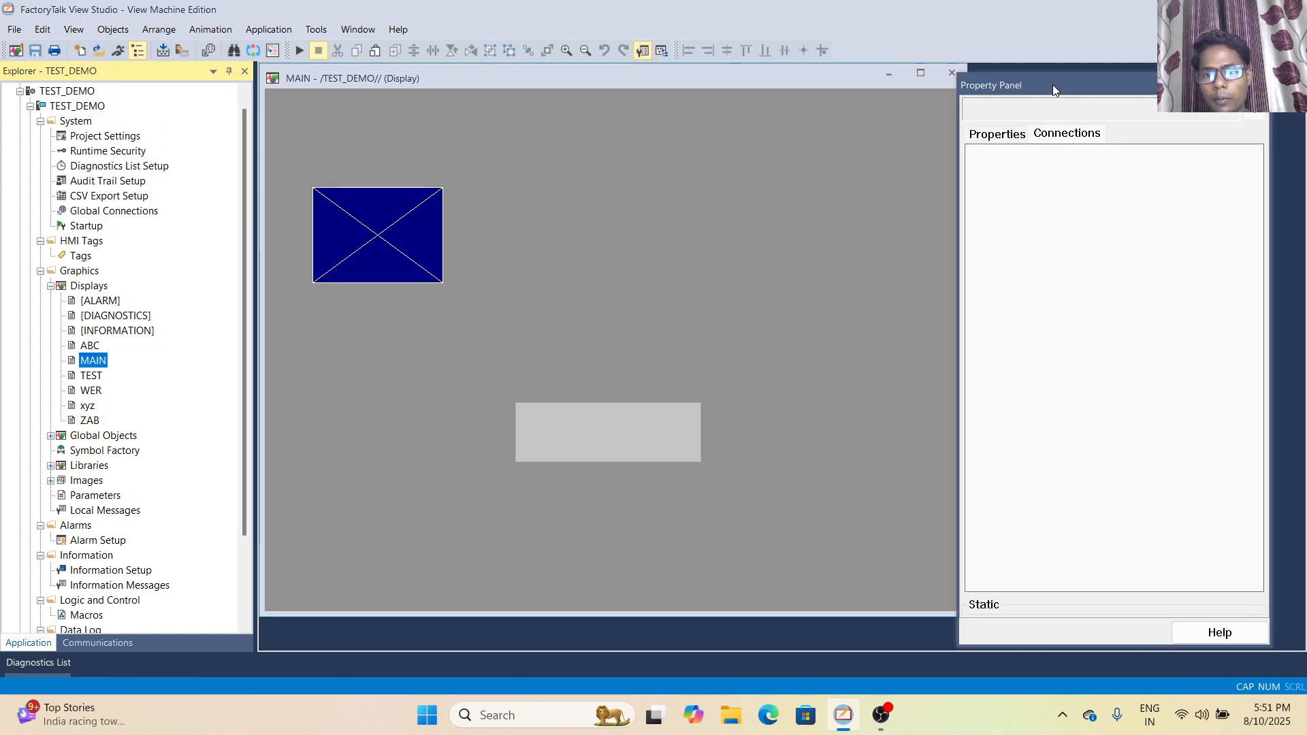
- View the Properties and Connections pages of the Property Panel, and close the panel
{"action": "left_click", "coordinate": [998, 139]}
{"action": "left_click", "coordinate": [1091, 135]}
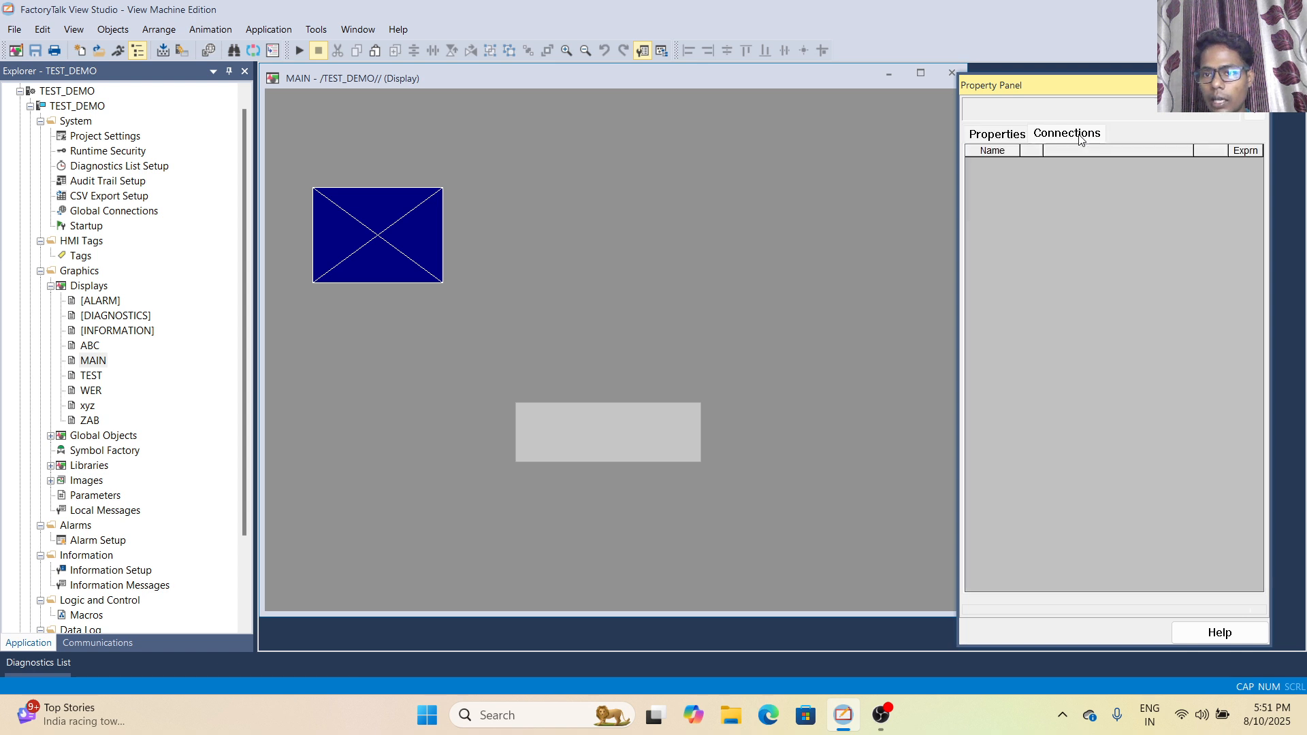
{"action": "left_click", "coordinate": [985, 140]}
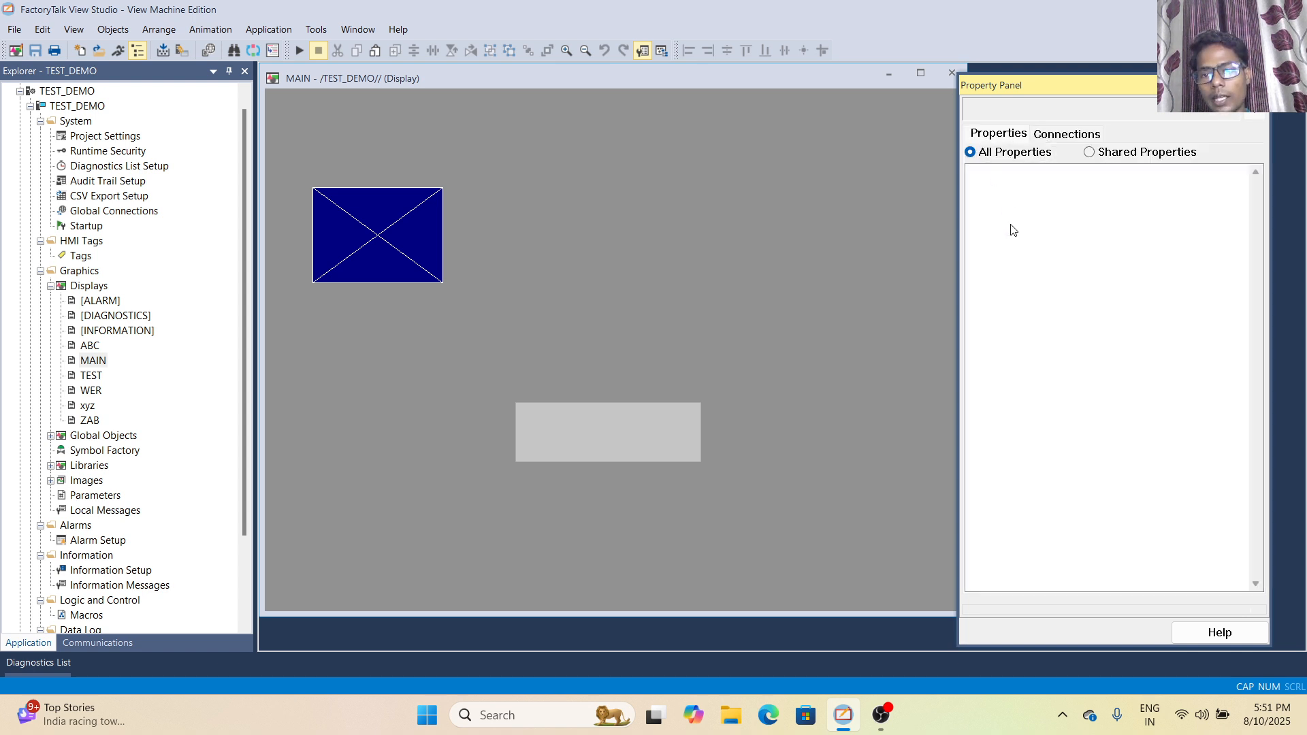
{"action": "left_click", "coordinate": [1072, 136]}
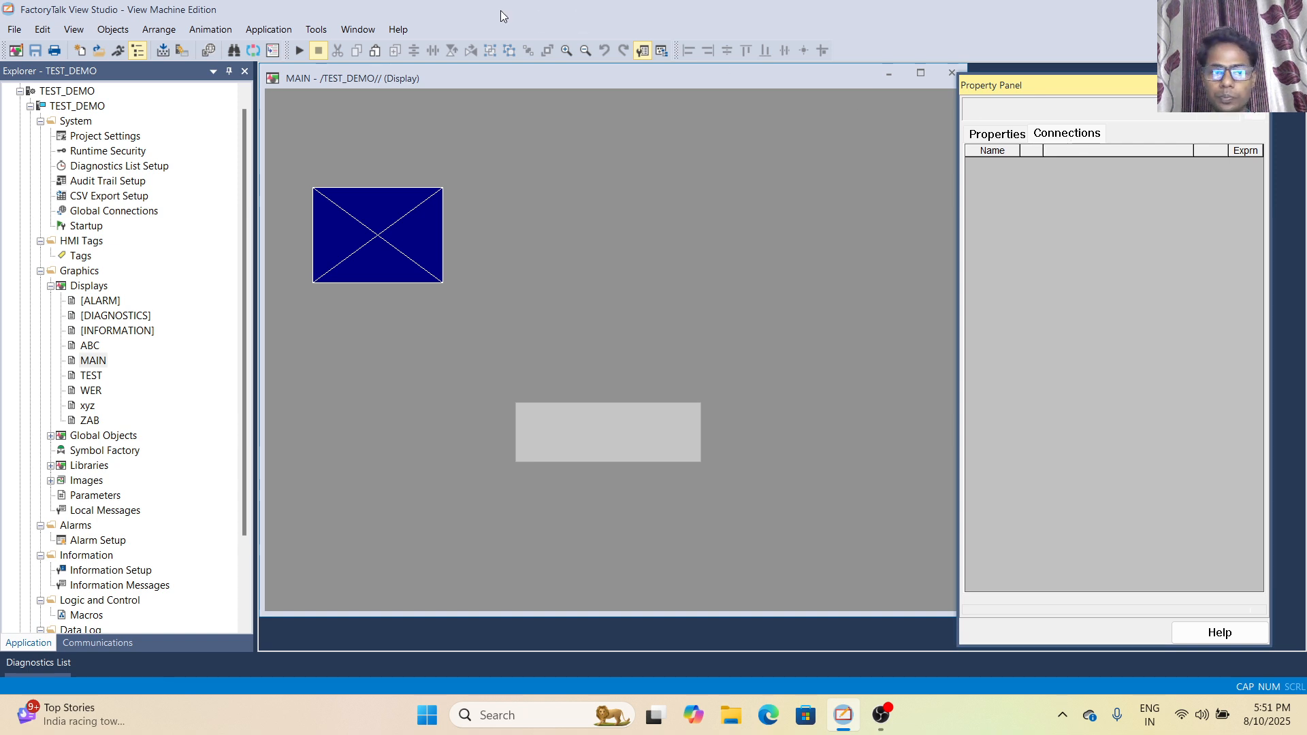
{"action": "left_click", "coordinate": [1257, 85]}
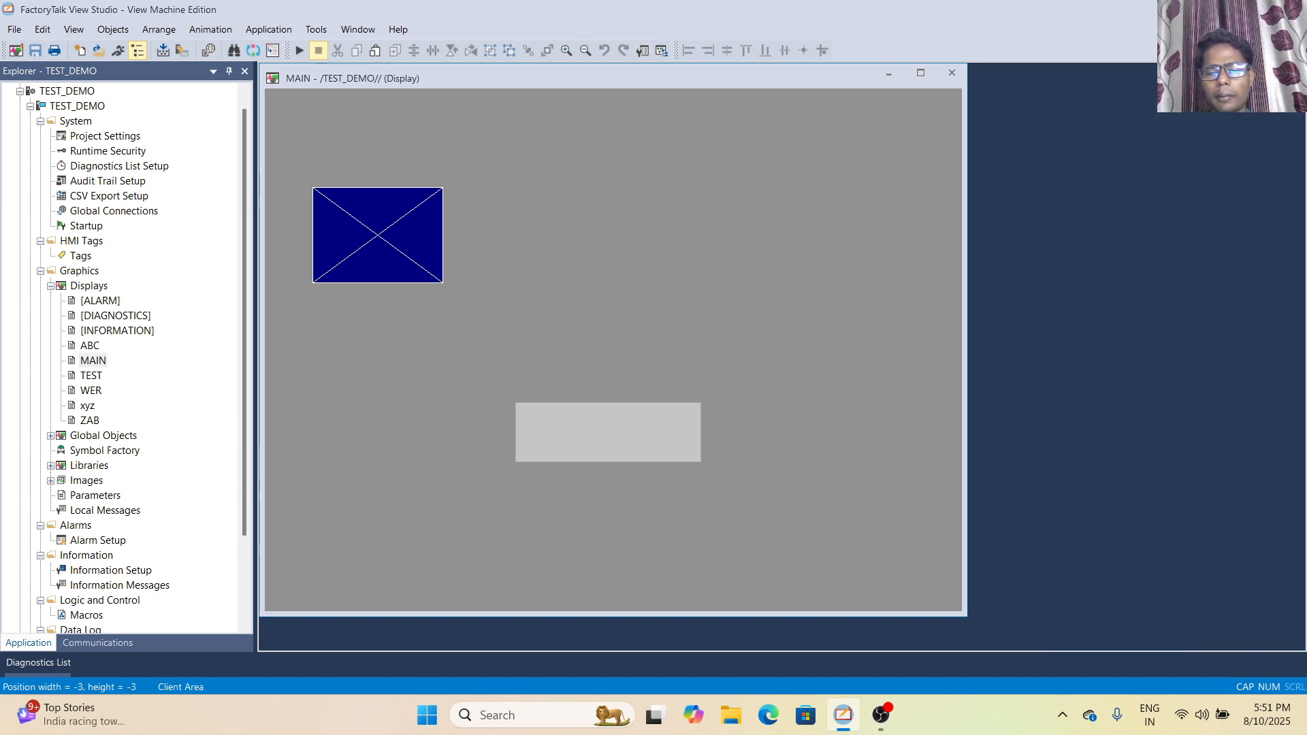
- Open the Object Explorer for the MAIN display and select Polygon1 and Image1 in its object tree
{"action": "left_click", "coordinate": [392, 229]}
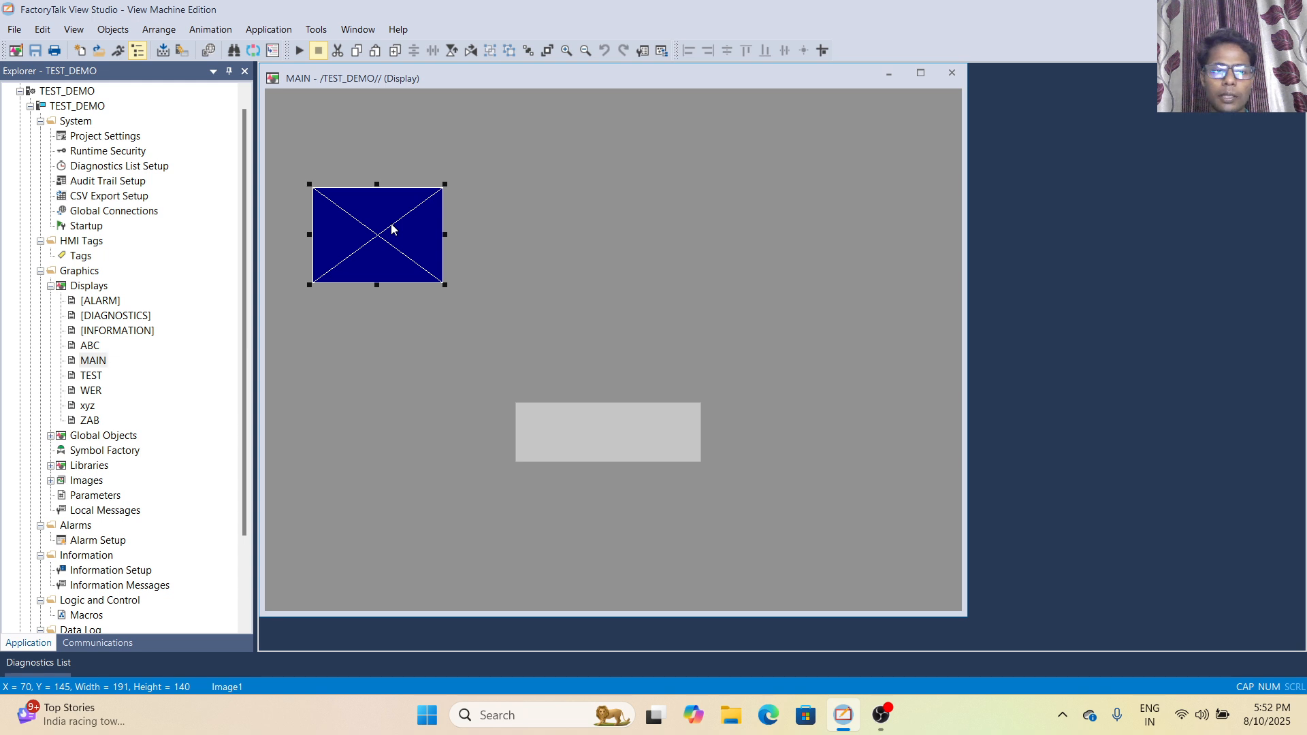
{"action": "left_click", "coordinate": [120, 32]}
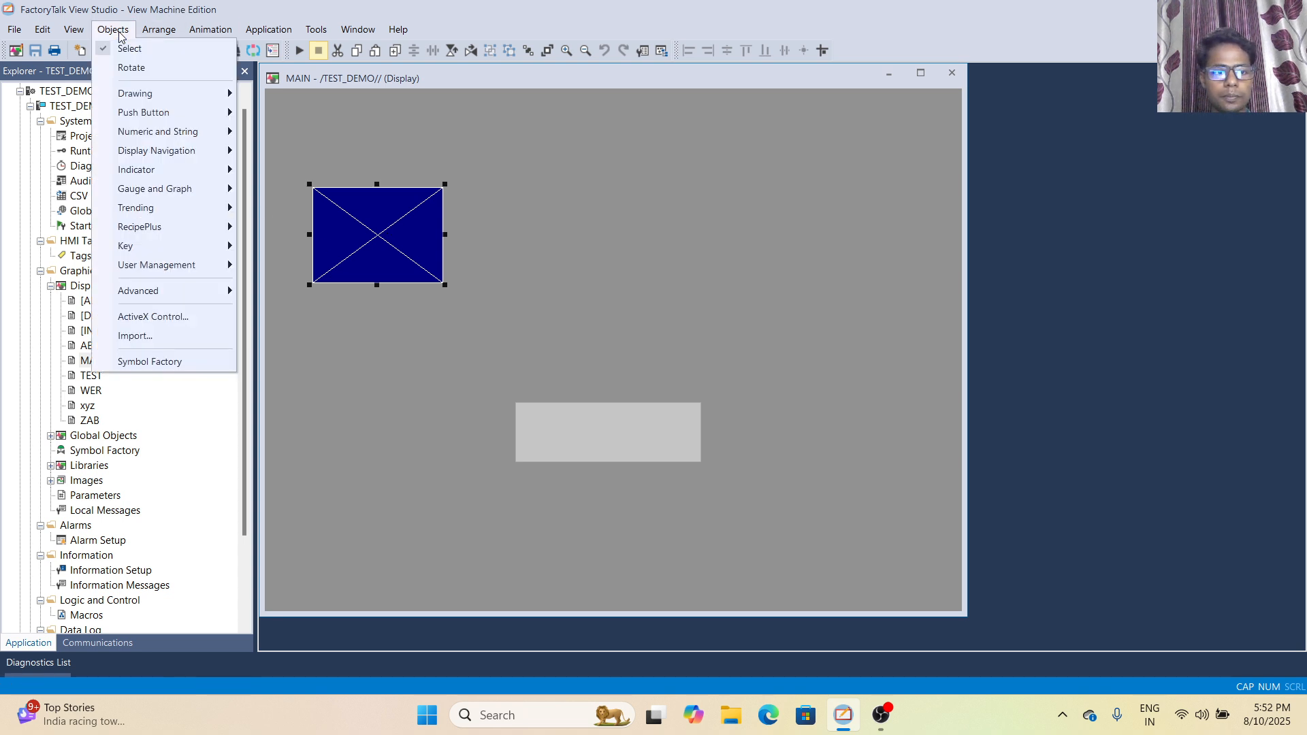
{"action": "left_click", "coordinate": [81, 34]}
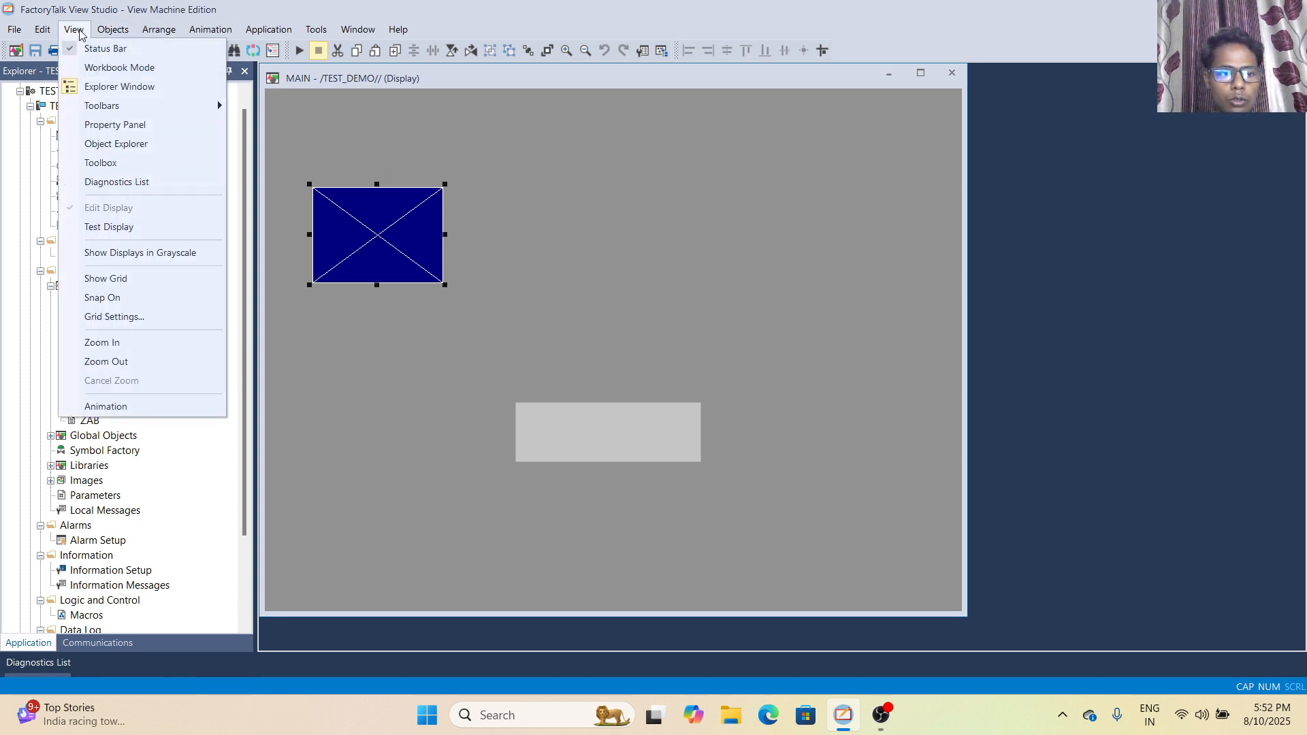
{"action": "left_click", "coordinate": [121, 145]}
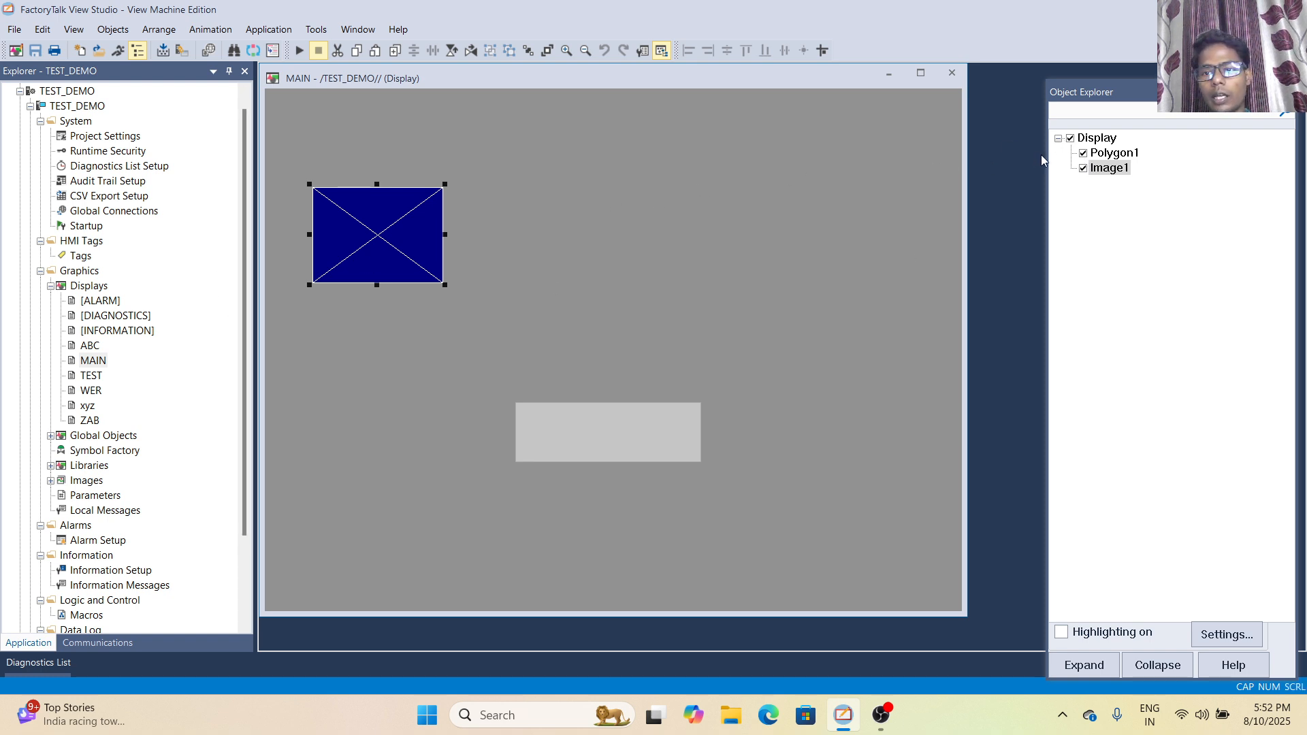
{"action": "left_click", "coordinate": [1120, 156]}
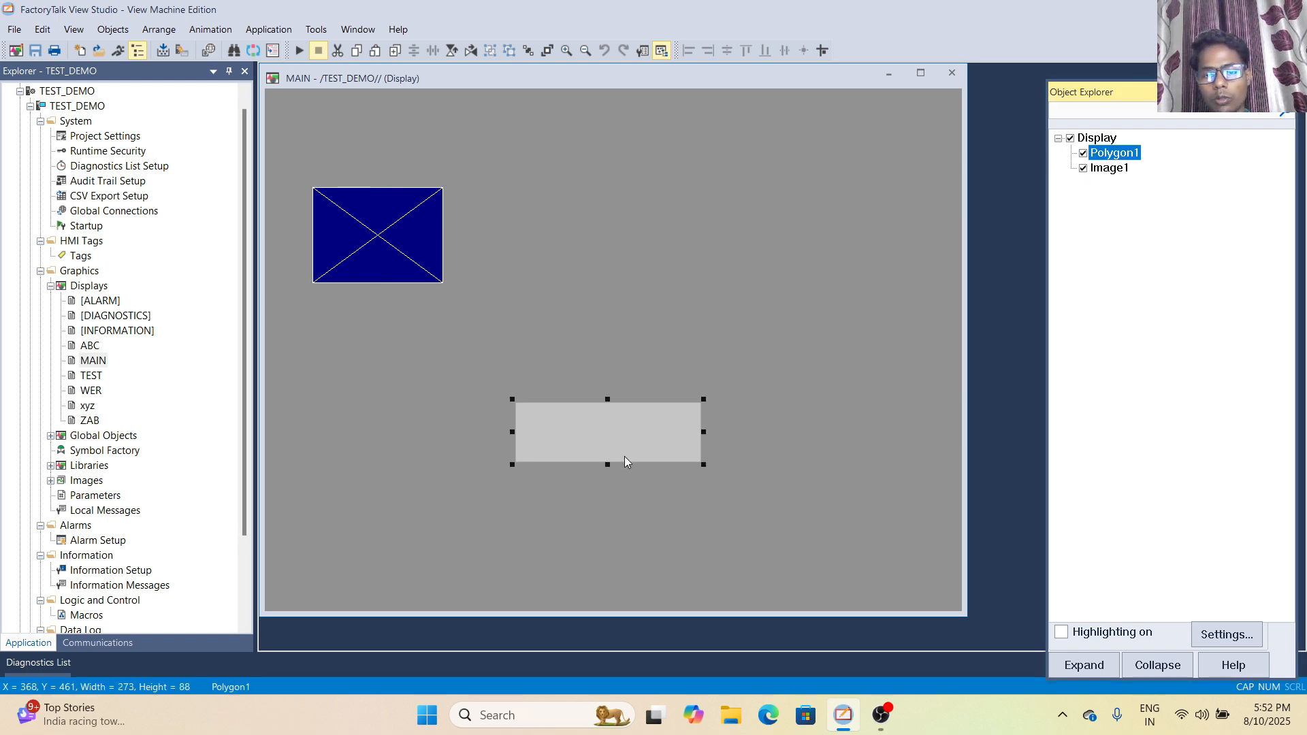
{"action": "left_click", "coordinate": [1120, 170]}
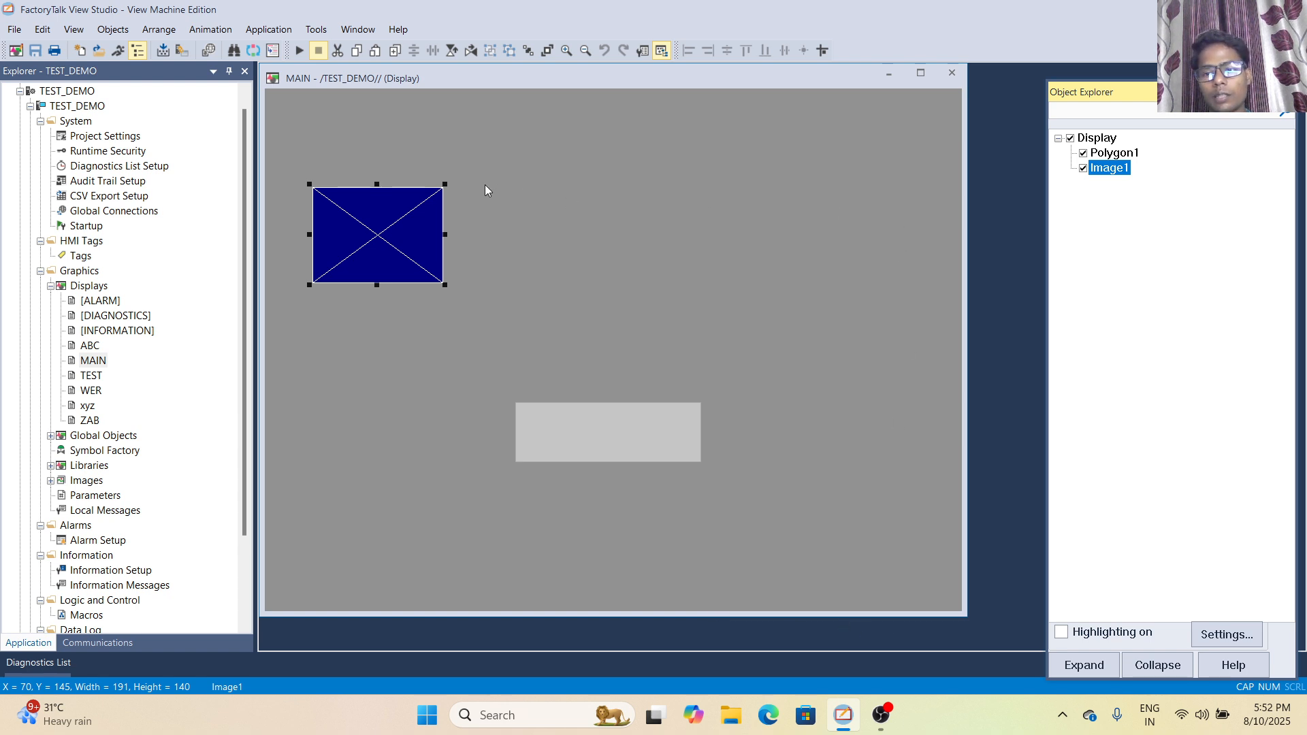
- Open the TEST display to list its objects in the Object Explorer, and hide the Object Explorer
{"action": "double_click", "coordinate": [91, 377]}
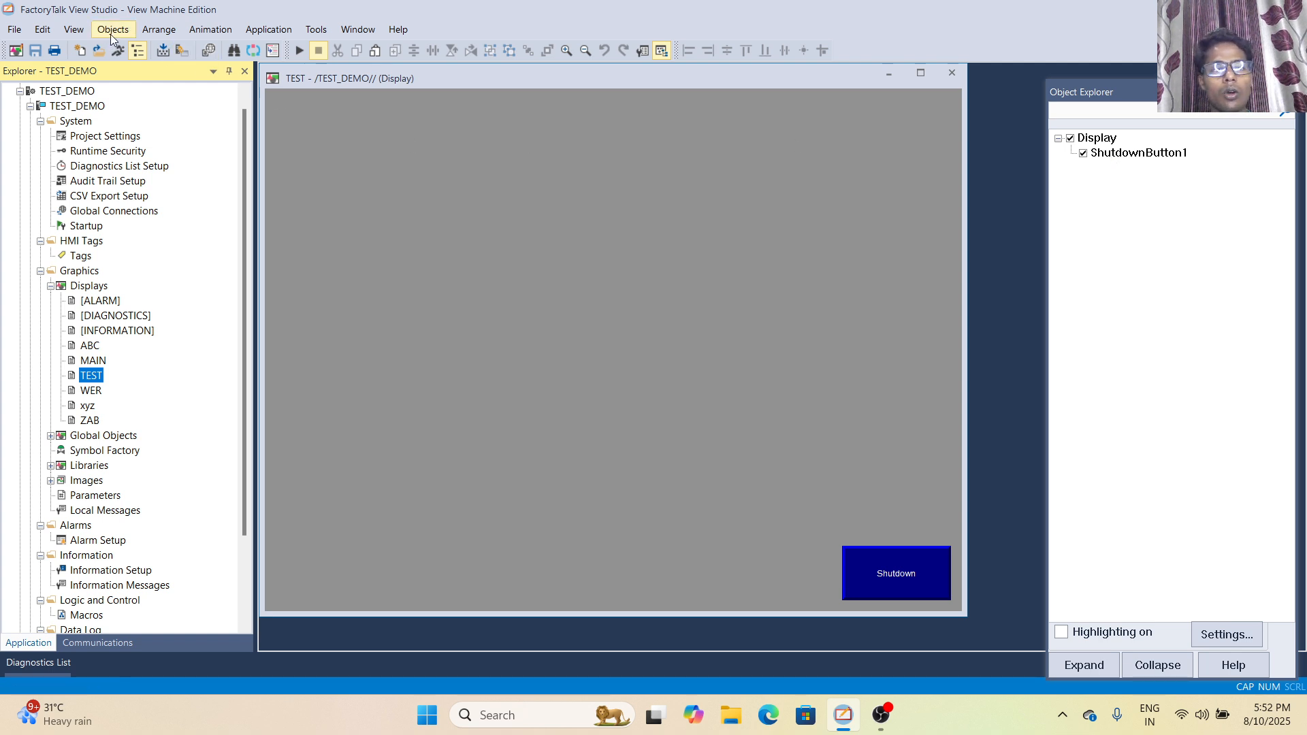
{"action": "left_click", "coordinate": [73, 29]}
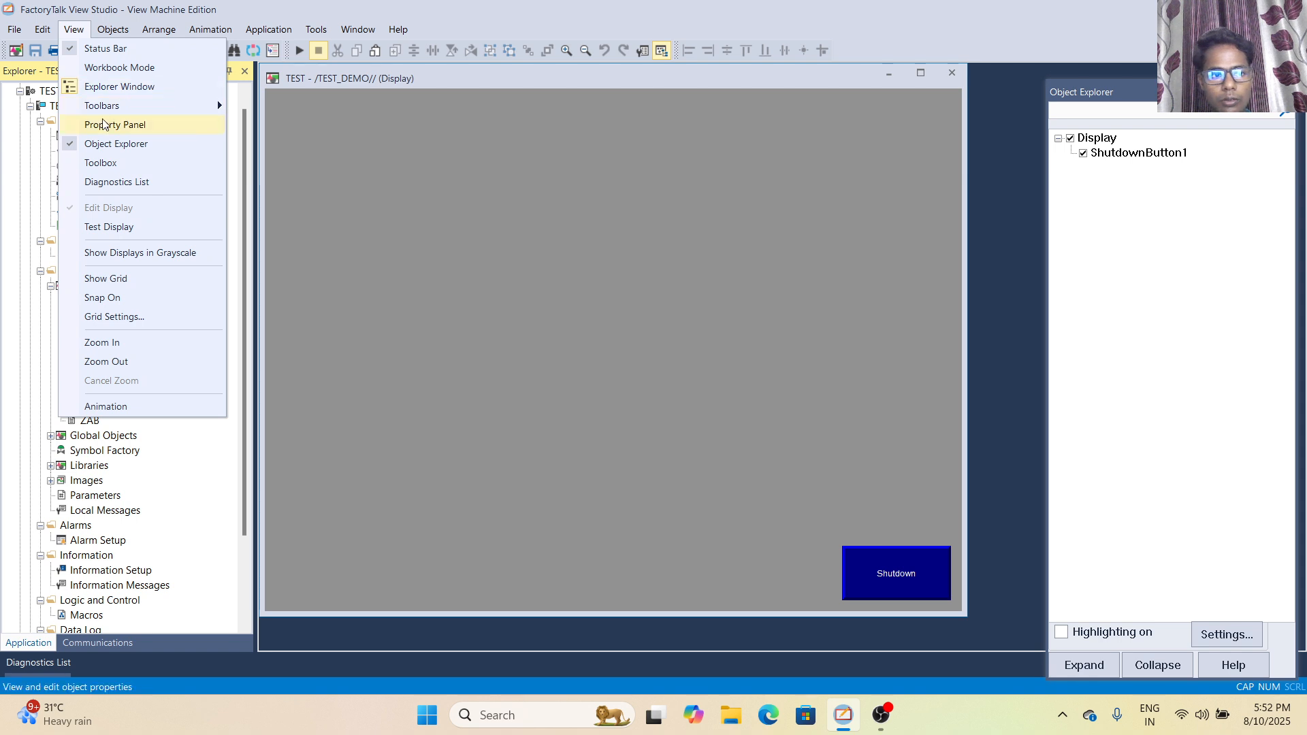
{"action": "left_click", "coordinate": [71, 145]}
- Show the Toolbox and look through its object categories, returning to the Drawing group
{"action": "left_click", "coordinate": [73, 30]}
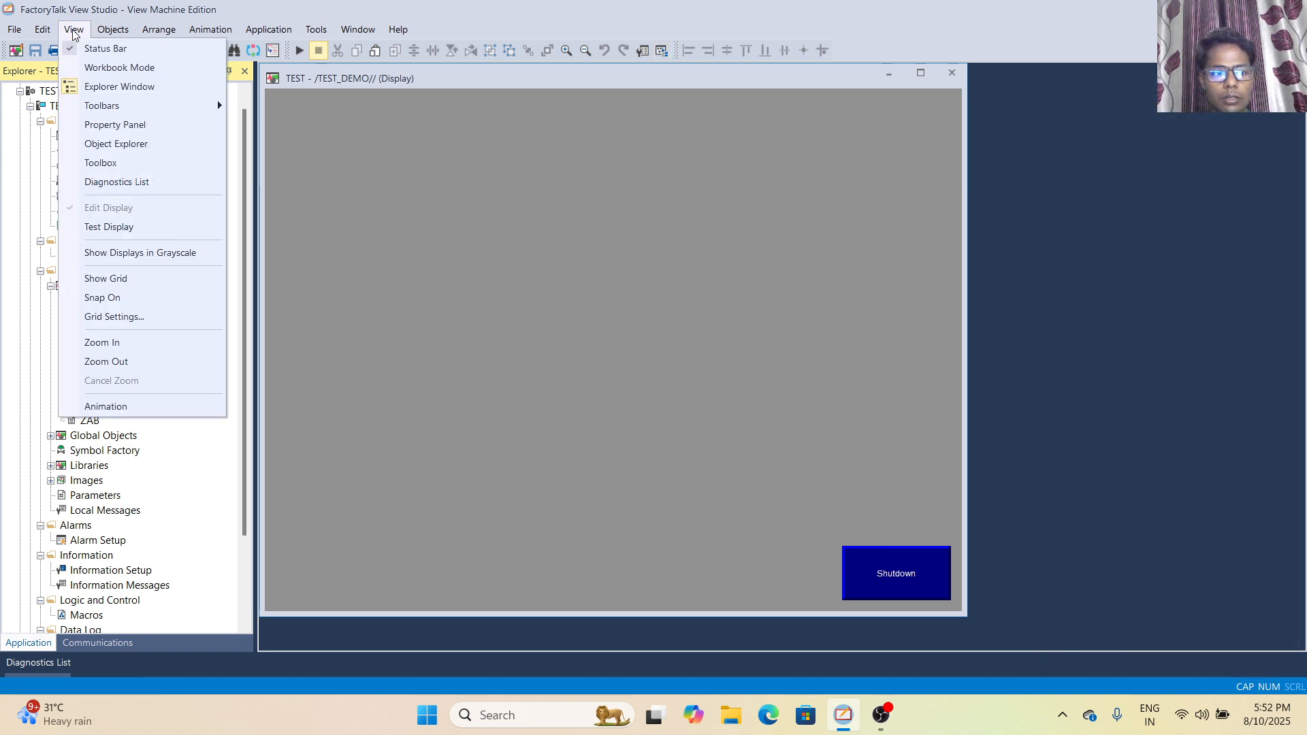
{"action": "left_click", "coordinate": [70, 165]}
{"action": "scroll", "coordinate": [82, 258], "scroll_direction": "down", "scroll_amount": 5}
{"action": "scroll", "coordinate": [83, 259], "scroll_direction": "down", "scroll_amount": 12}
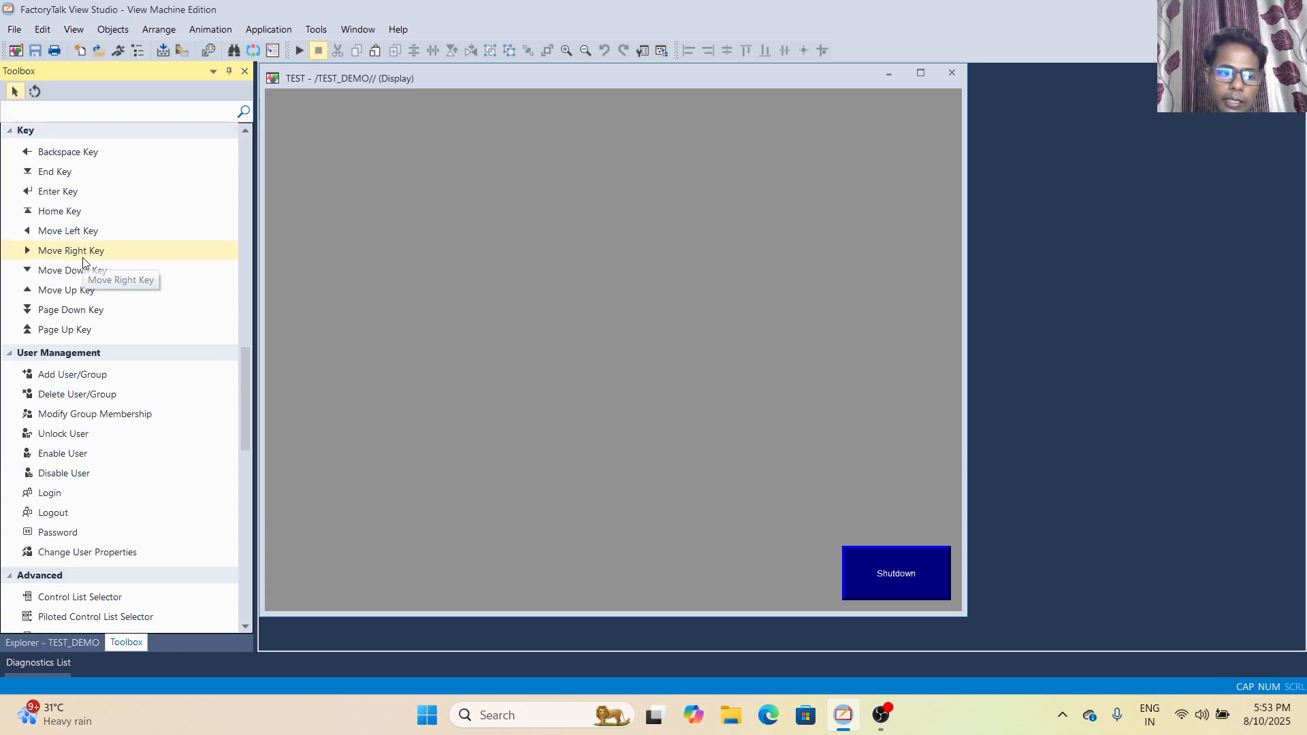
{"action": "scroll", "coordinate": [83, 262], "scroll_direction": "down", "scroll_amount": 15}
{"action": "scroll", "coordinate": [83, 264], "scroll_direction": "up", "scroll_amount": 20}
{"action": "scroll", "coordinate": [83, 263], "scroll_direction": "up", "scroll_amount": 3}
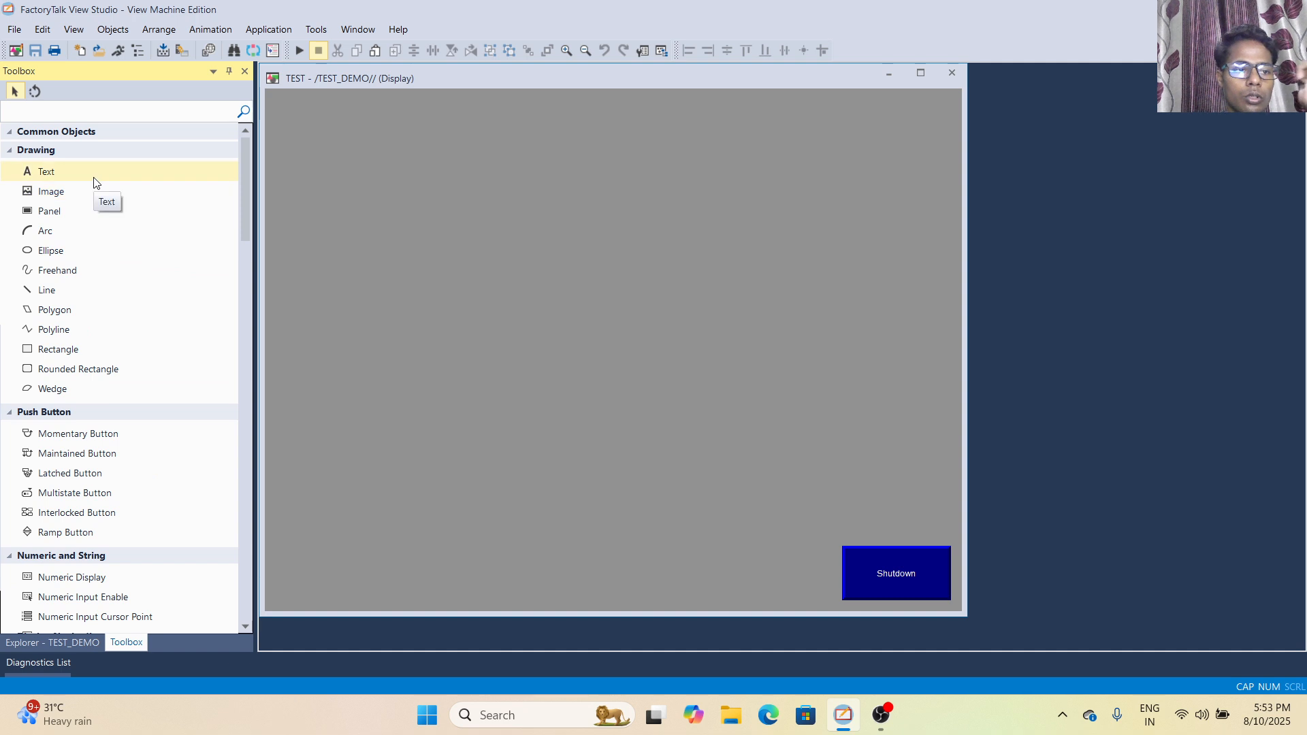
- Draw a wide, flat ellipse in the upper middle of the TEST display, and dismiss its properties unchanged
{"action": "left_click", "coordinate": [60, 252]}
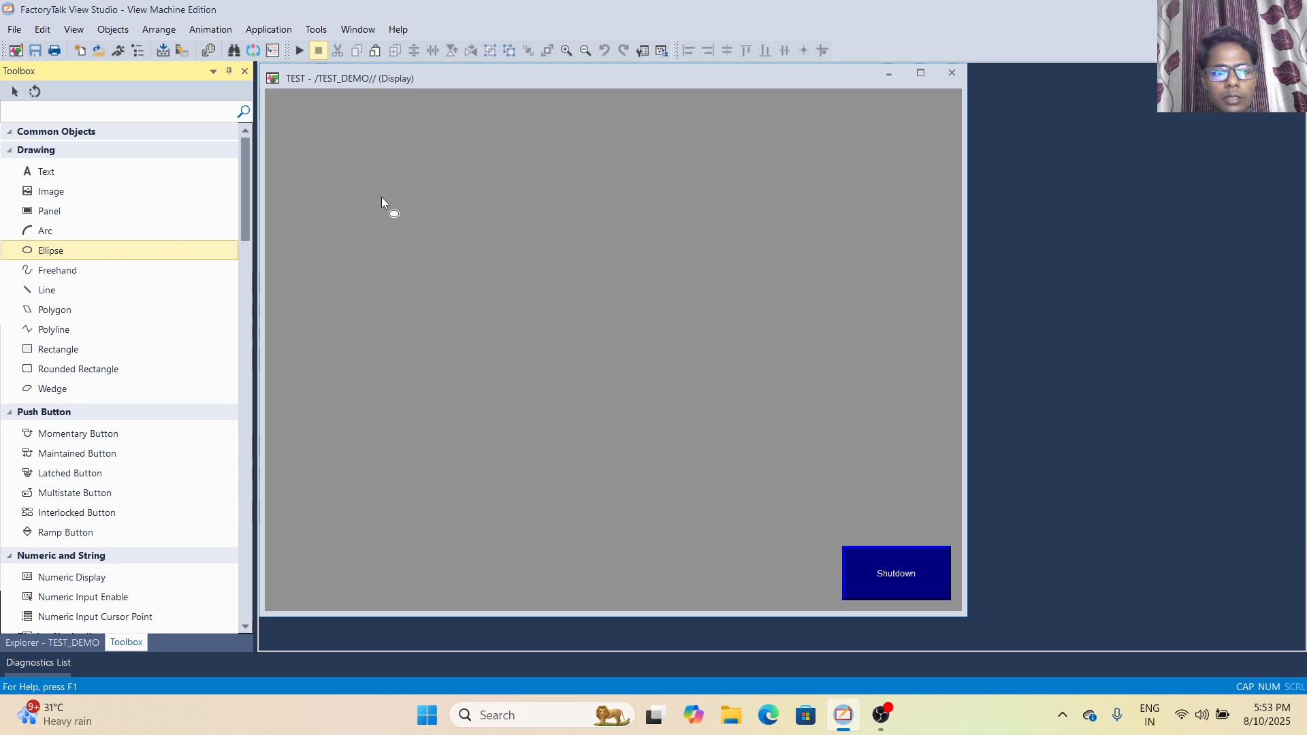
{"action": "left_click_drag", "start_coordinate": [385, 197], "coordinate": [621, 260]}
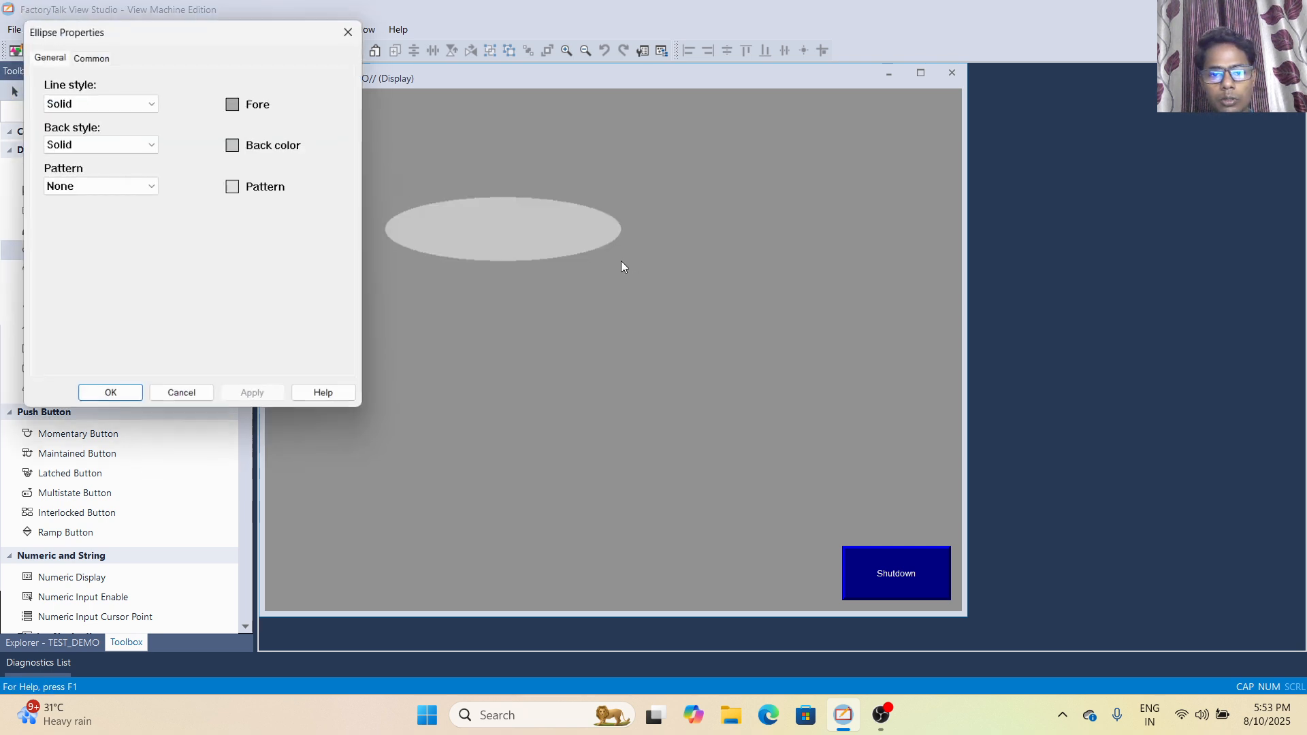
{"action": "left_click", "coordinate": [180, 401]}
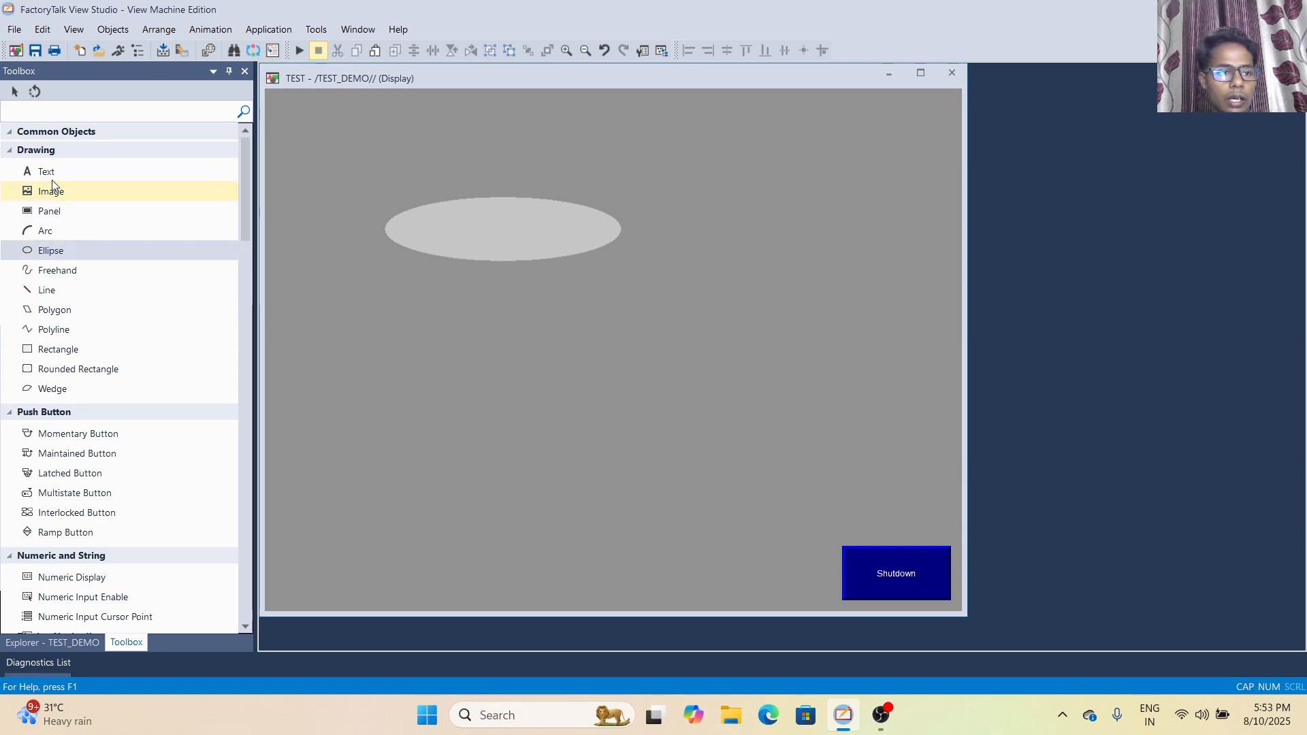
- Draw a slanted line below the ellipse with the Polygon tool and a rectangle beside the ellipse, accepting the default properties
{"action": "left_click", "coordinate": [59, 314]}
{"action": "left_click", "coordinate": [312, 329]}
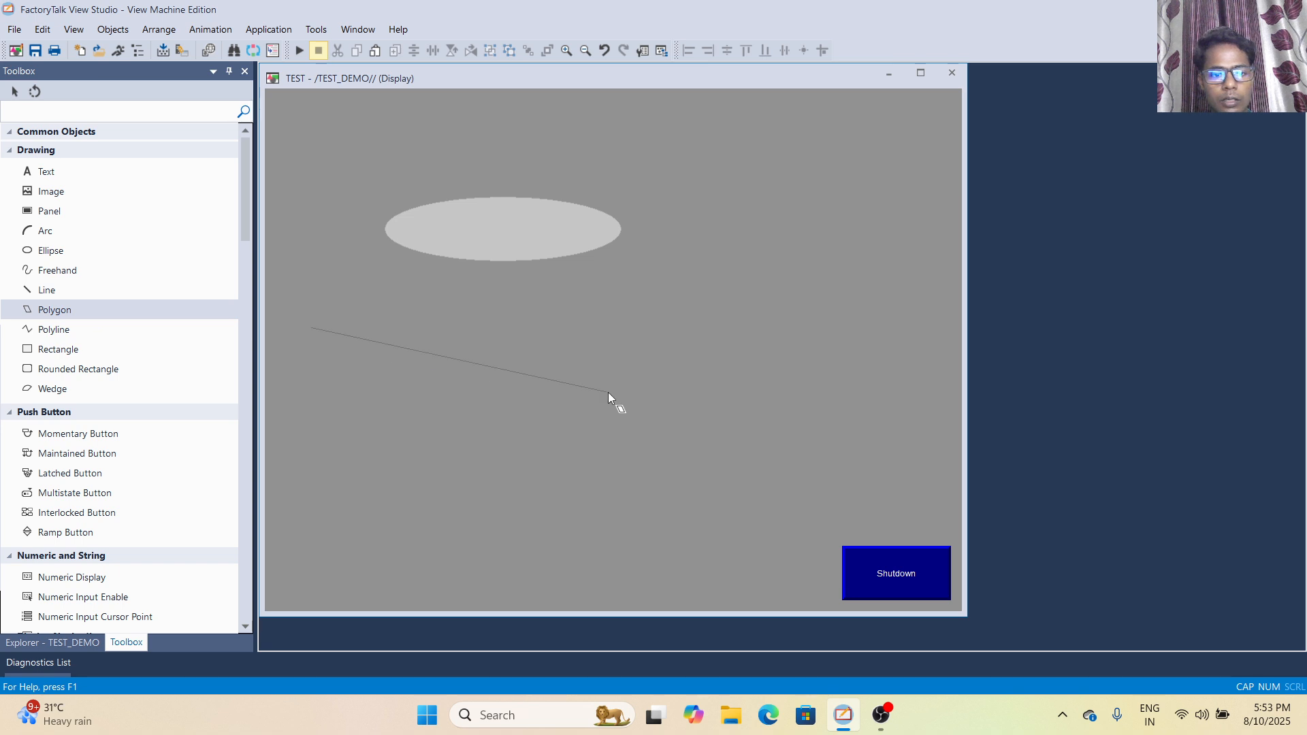
{"action": "left_click", "coordinate": [70, 356]}
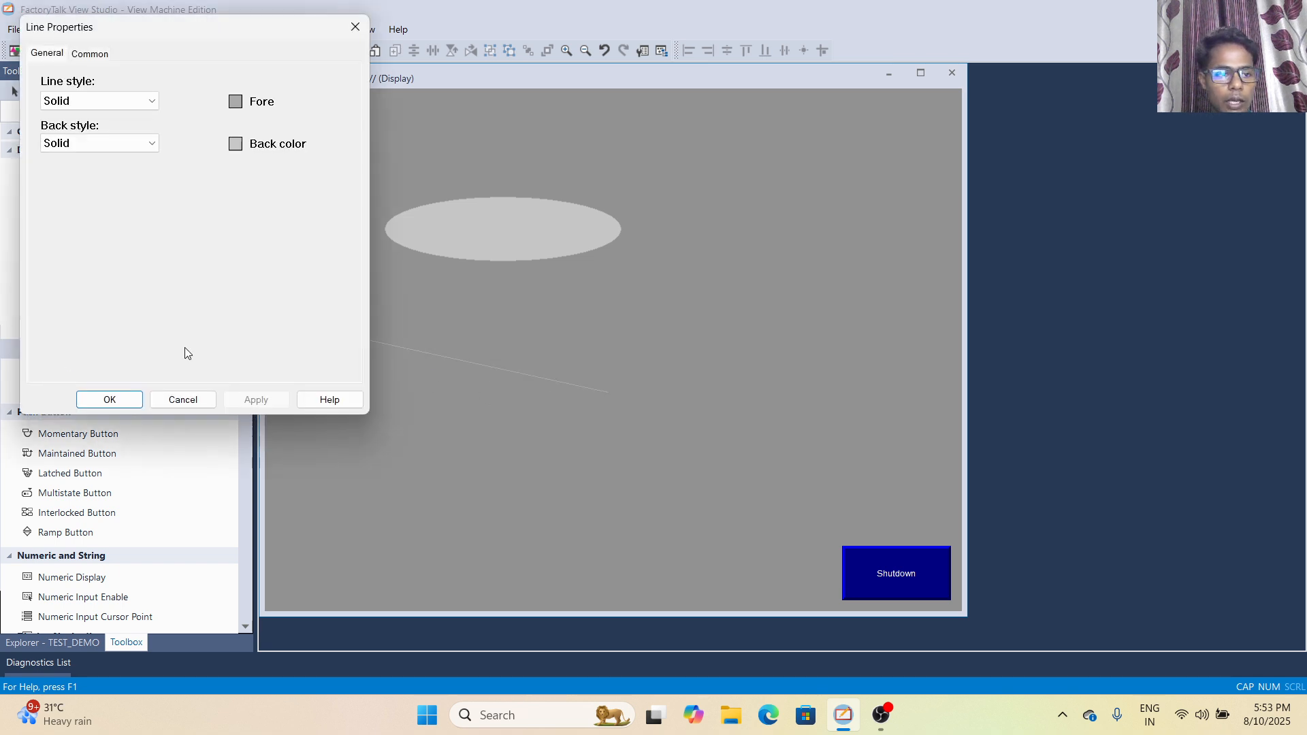
{"action": "left_click", "coordinate": [119, 404]}
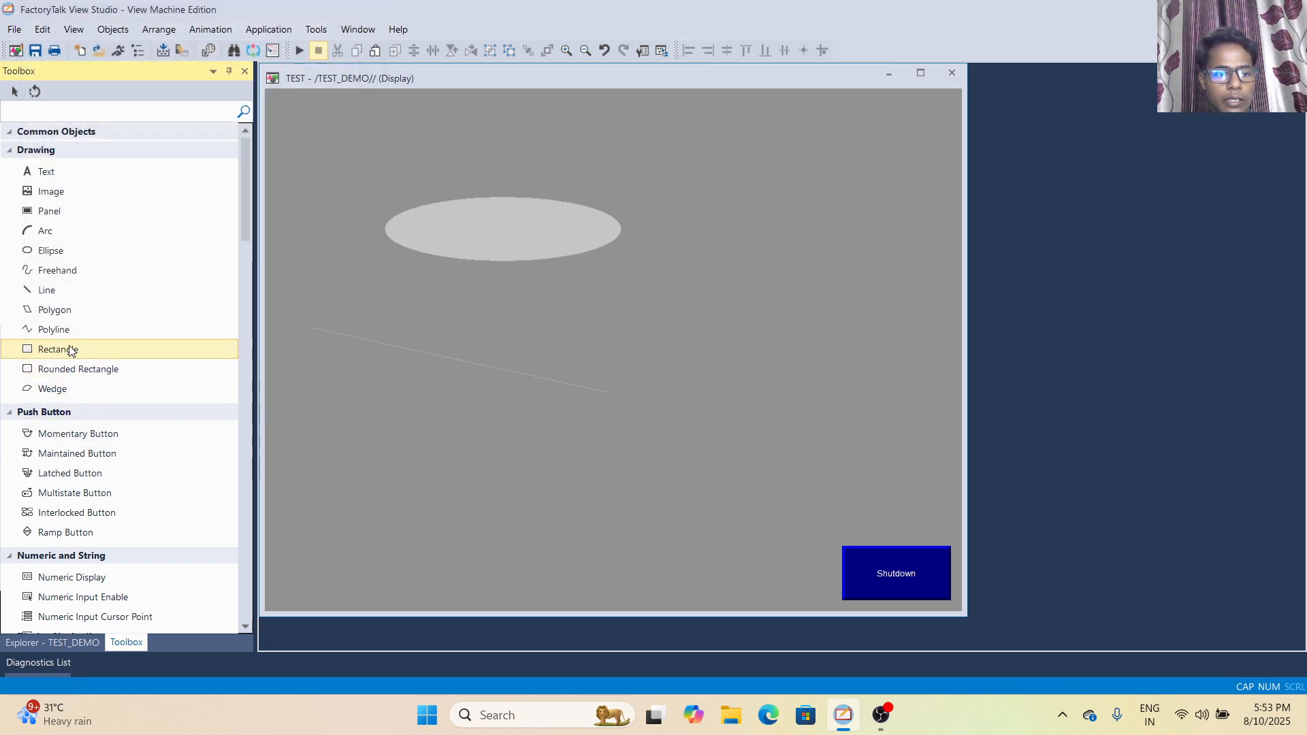
{"action": "left_click_drag", "start_coordinate": [686, 166], "coordinate": [880, 272]}
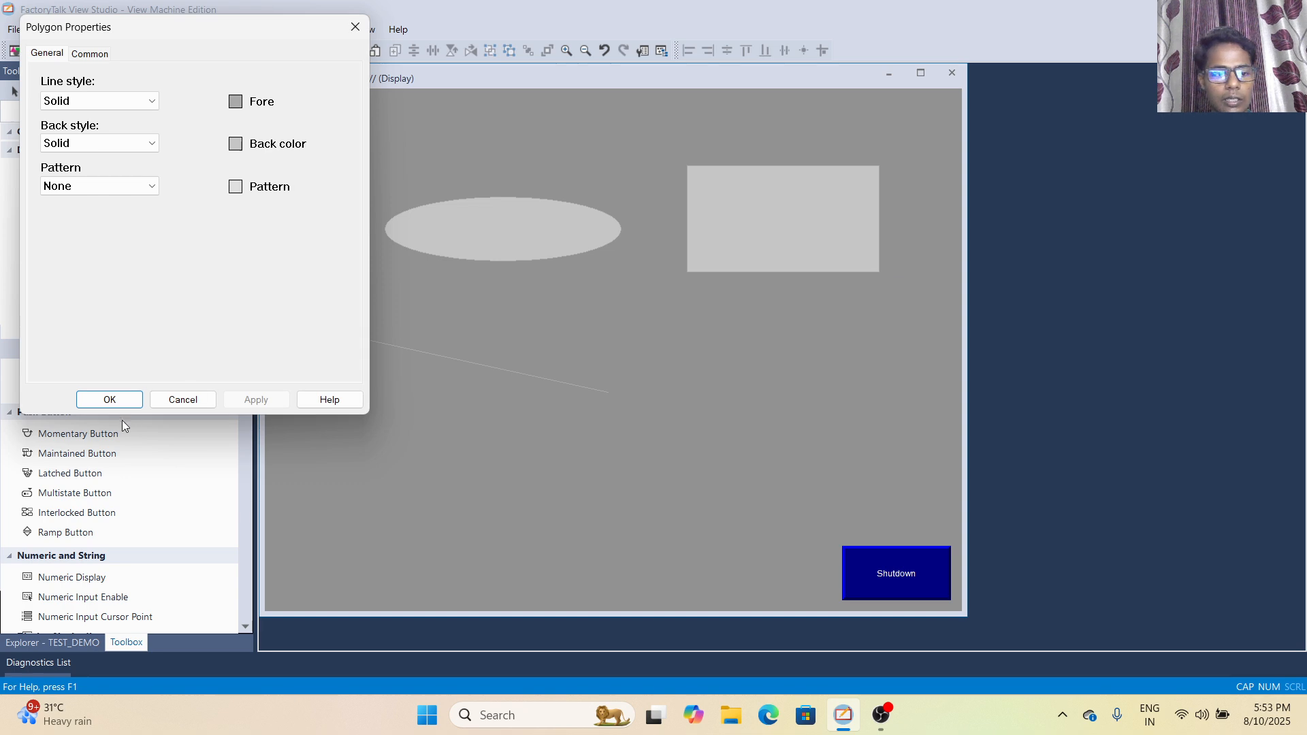
{"action": "left_click", "coordinate": [106, 403]}
- Examine the Toolbox's object categories from Push Button through Numeric and String, Indicator, Trending, Key and Alarm to Others
{"action": "scroll", "coordinate": [106, 381], "scroll_direction": "down", "scroll_amount": 4}
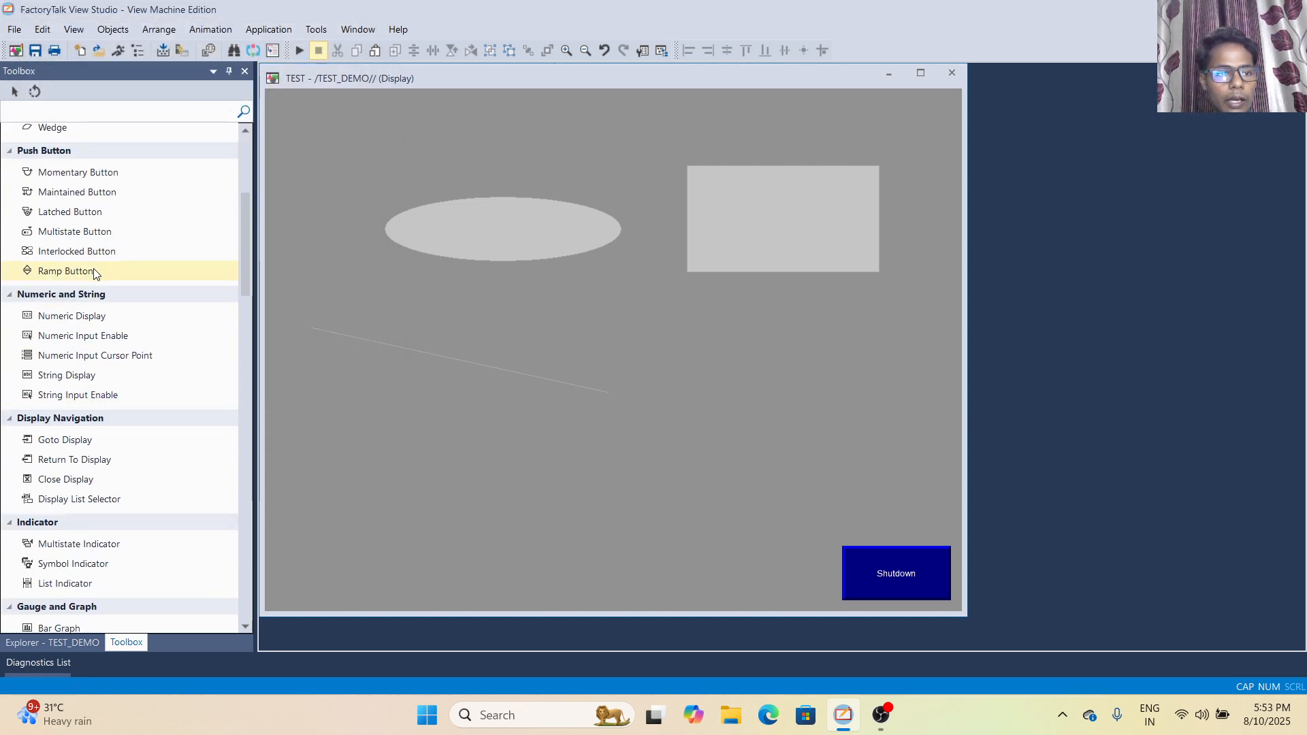
{"action": "scroll", "coordinate": [95, 286], "scroll_direction": "up", "scroll_amount": 3}
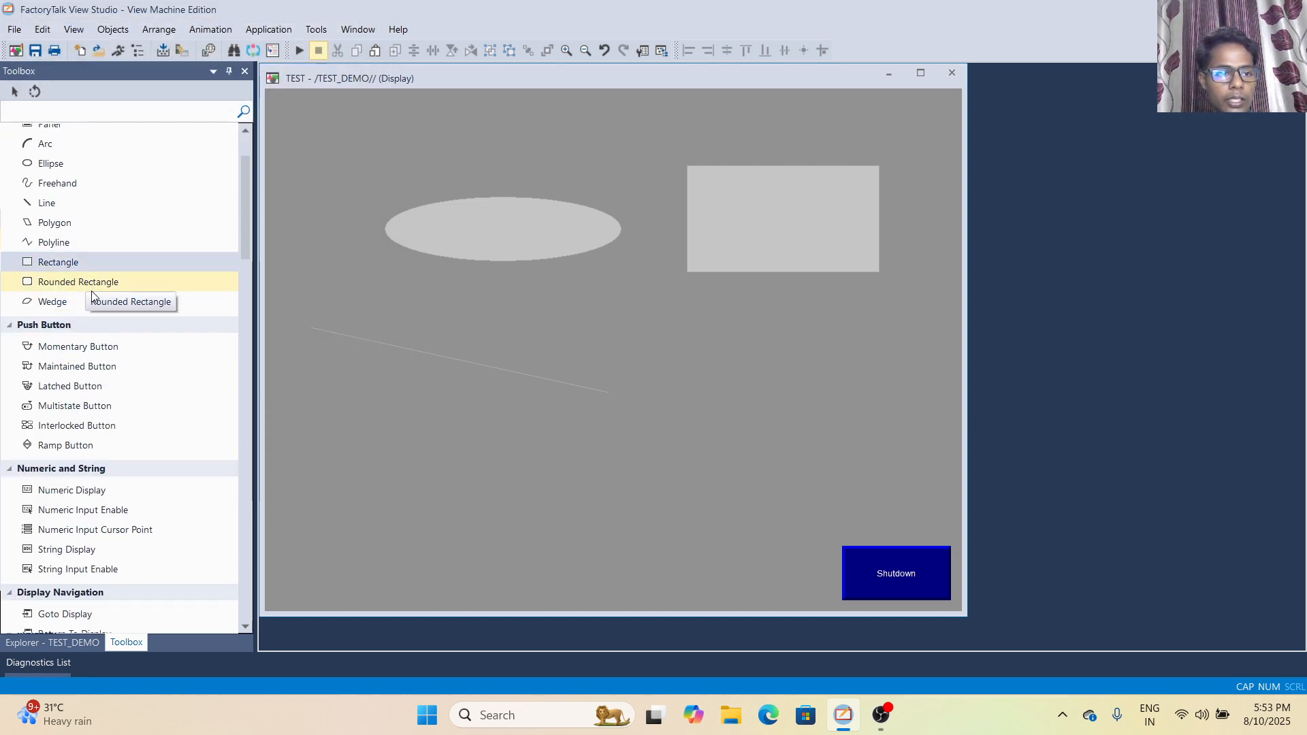
{"action": "scroll", "coordinate": [88, 317], "scroll_direction": "down", "scroll_amount": 3}
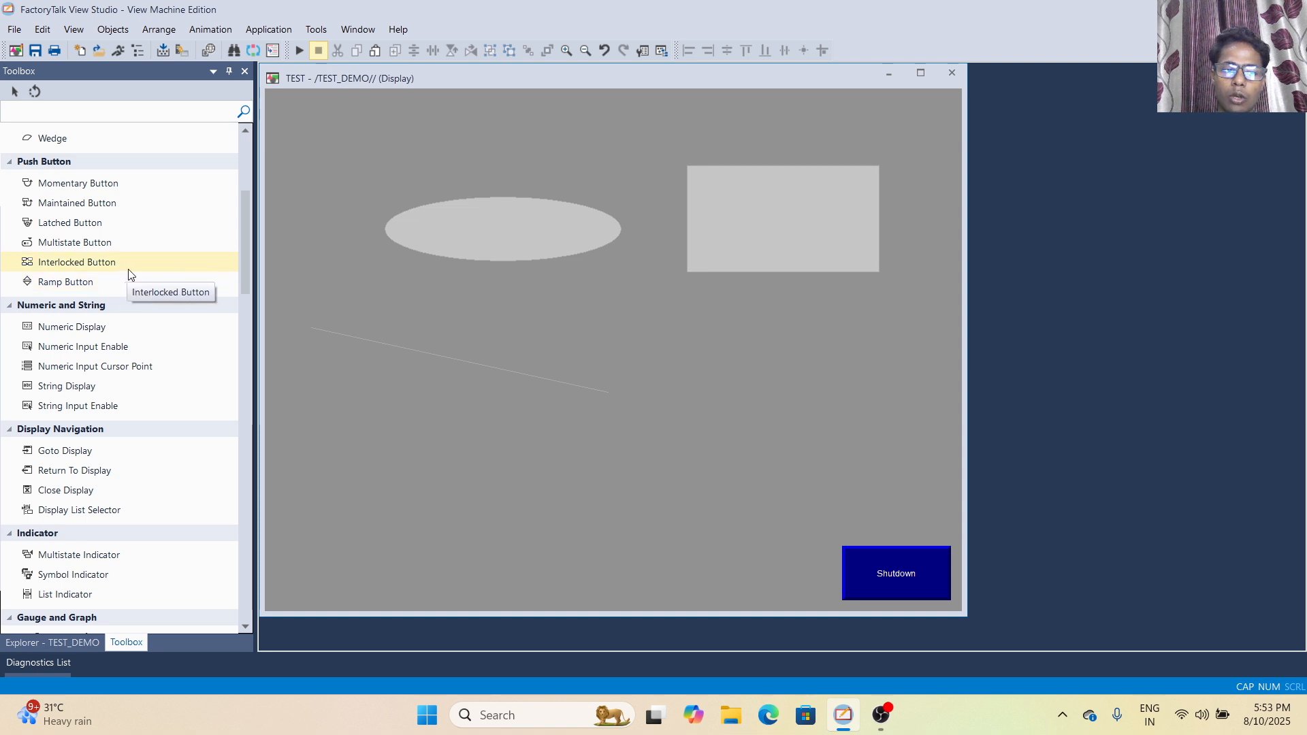
{"action": "scroll", "coordinate": [122, 279], "scroll_direction": "down", "scroll_amount": 3}
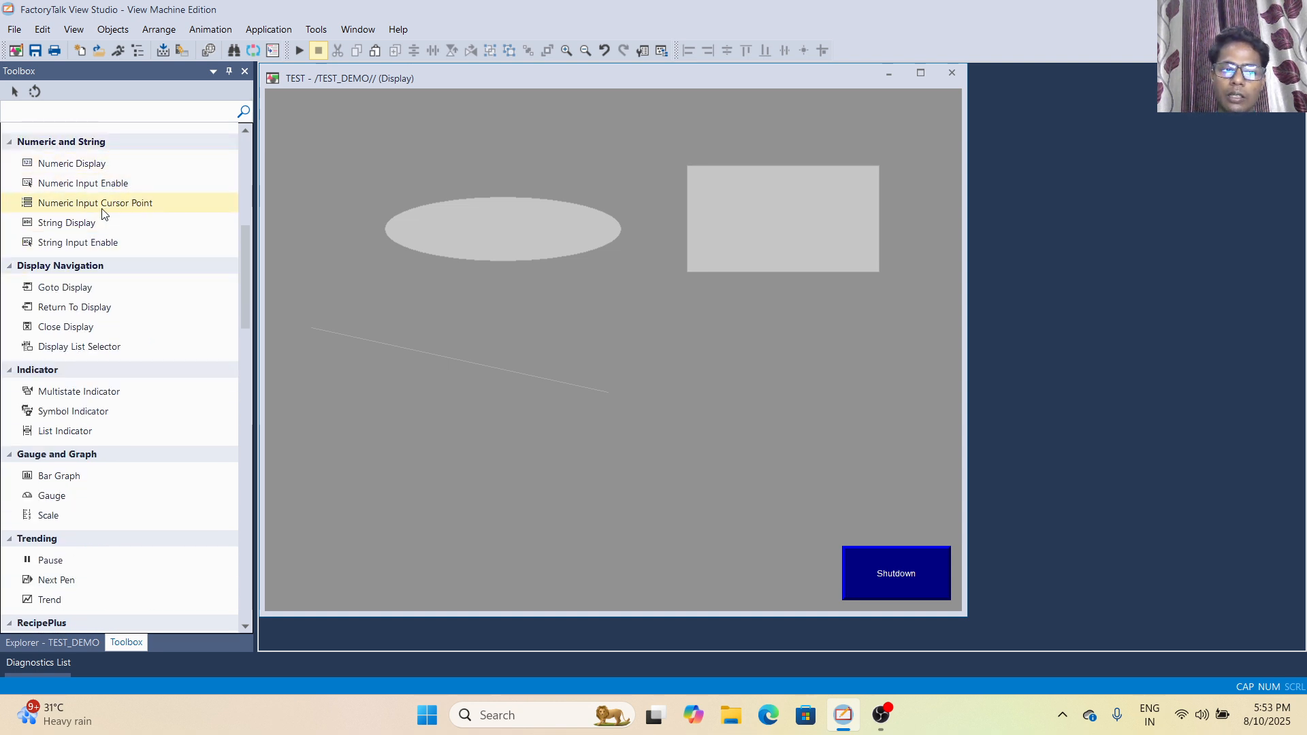
{"action": "scroll", "coordinate": [88, 276], "scroll_direction": "down", "scroll_amount": 4}
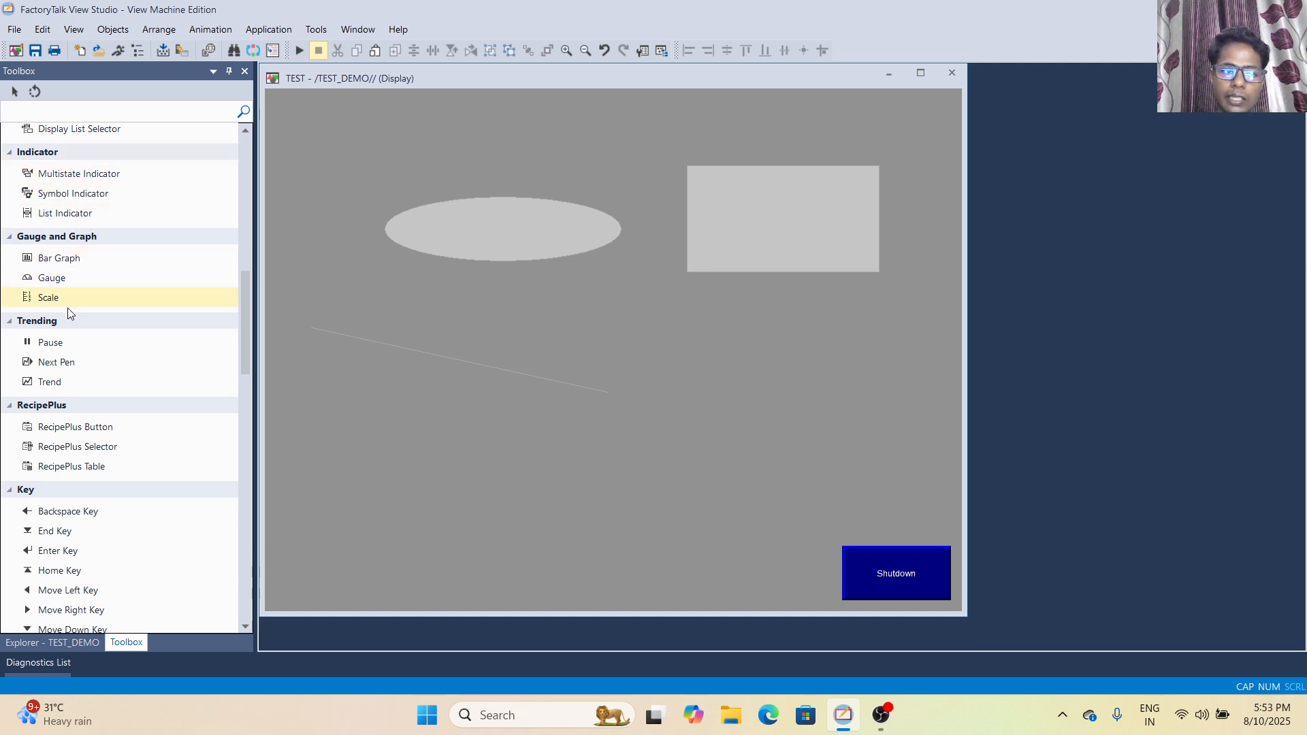
{"action": "scroll", "coordinate": [79, 424], "scroll_direction": "down", "scroll_amount": 4}
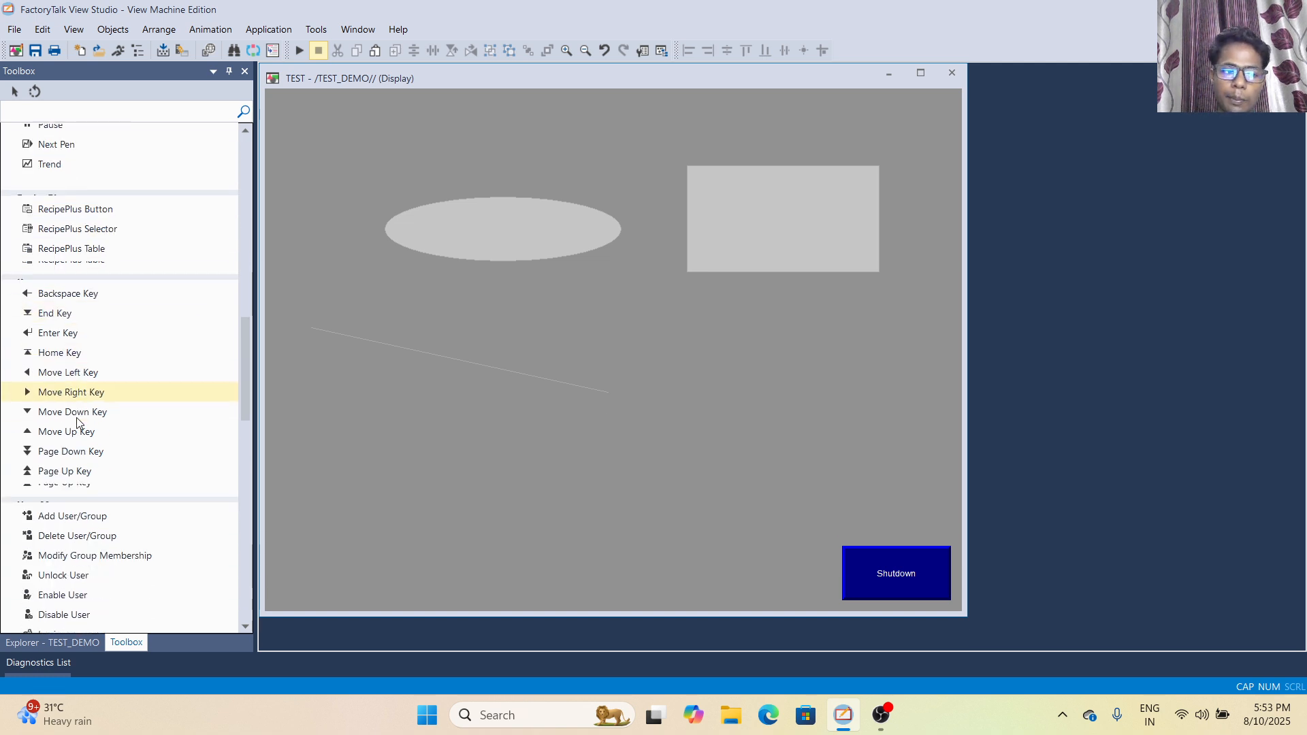
{"action": "scroll", "coordinate": [81, 448], "scroll_direction": "down", "scroll_amount": 4}
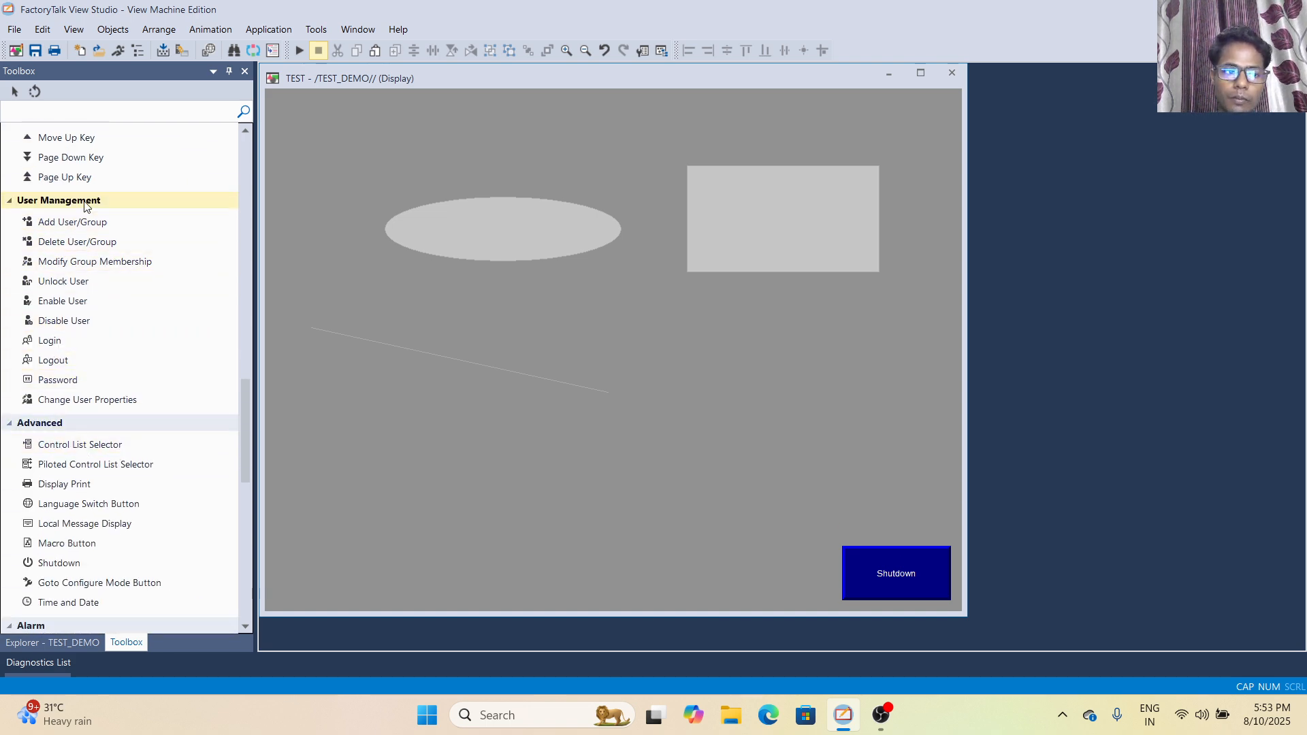
{"action": "scroll", "coordinate": [80, 444], "scroll_direction": "down", "scroll_amount": 6}
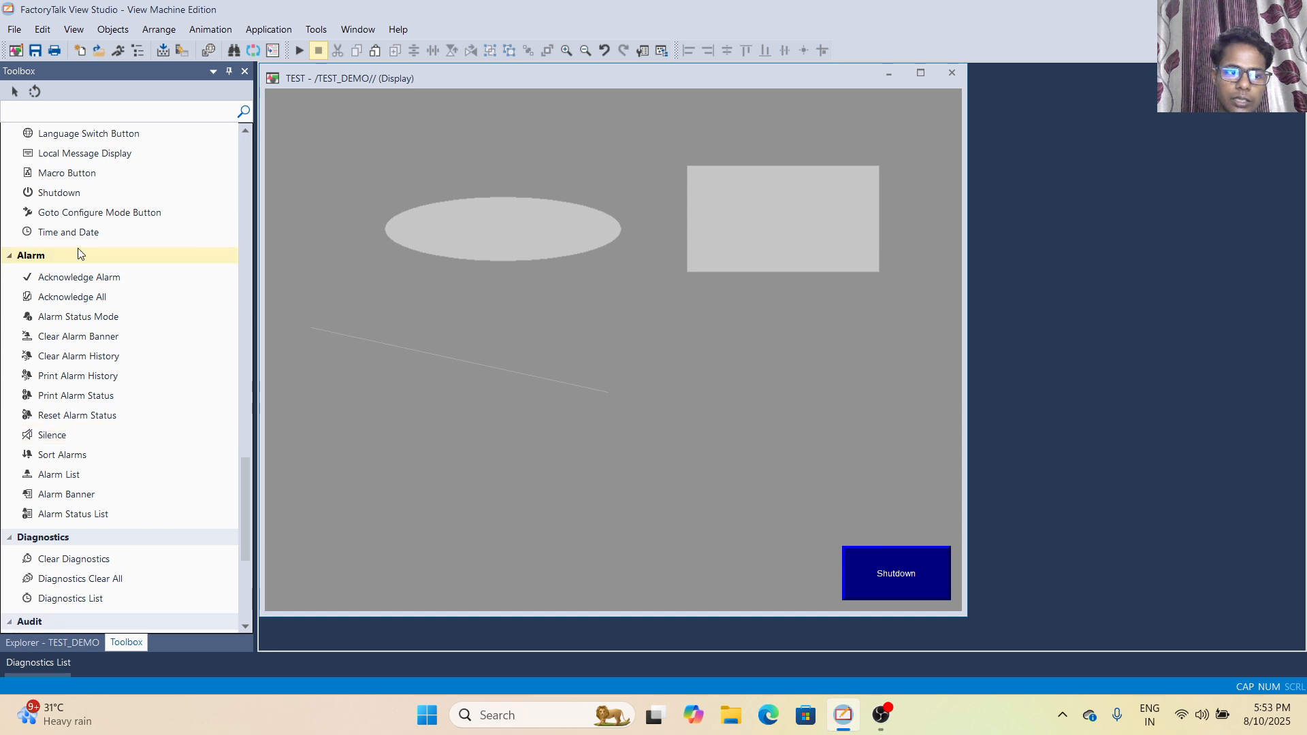
{"action": "scroll", "coordinate": [92, 427], "scroll_direction": "down", "scroll_amount": 4}
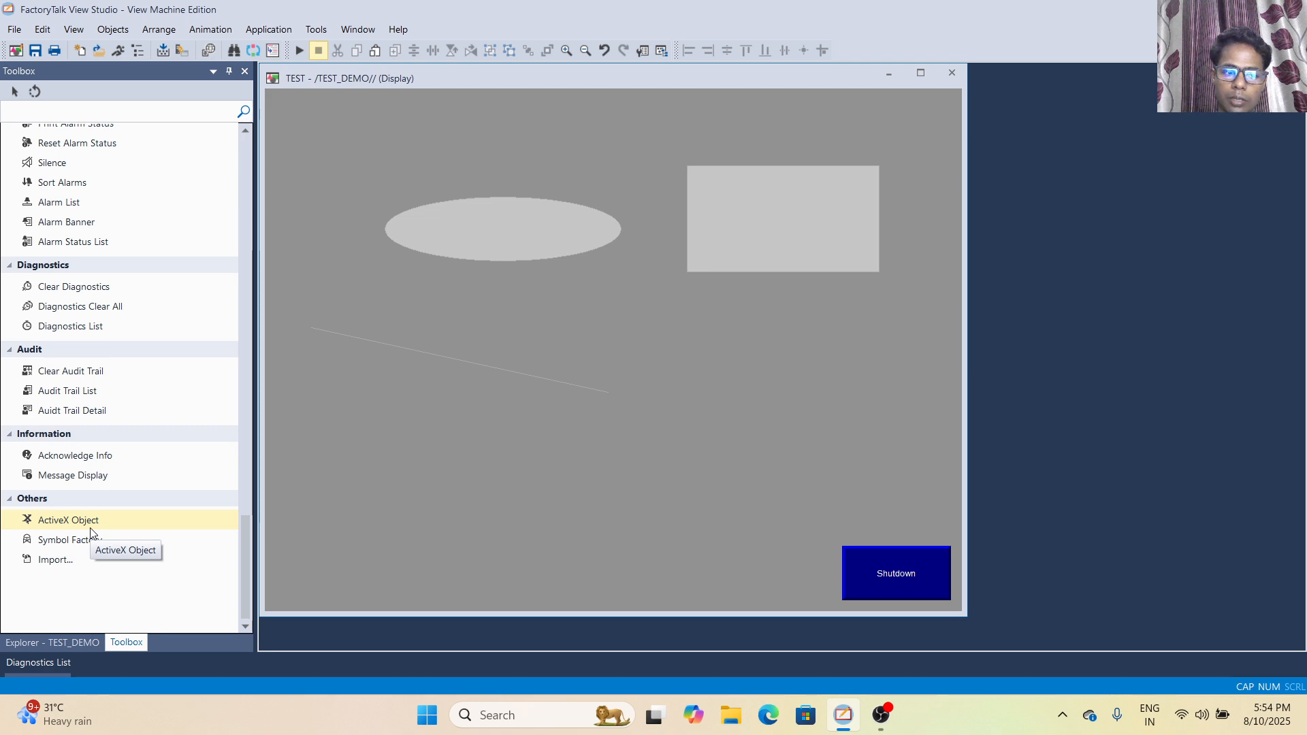
{"action": "scroll", "coordinate": [108, 486], "scroll_direction": "up", "scroll_amount": 10}
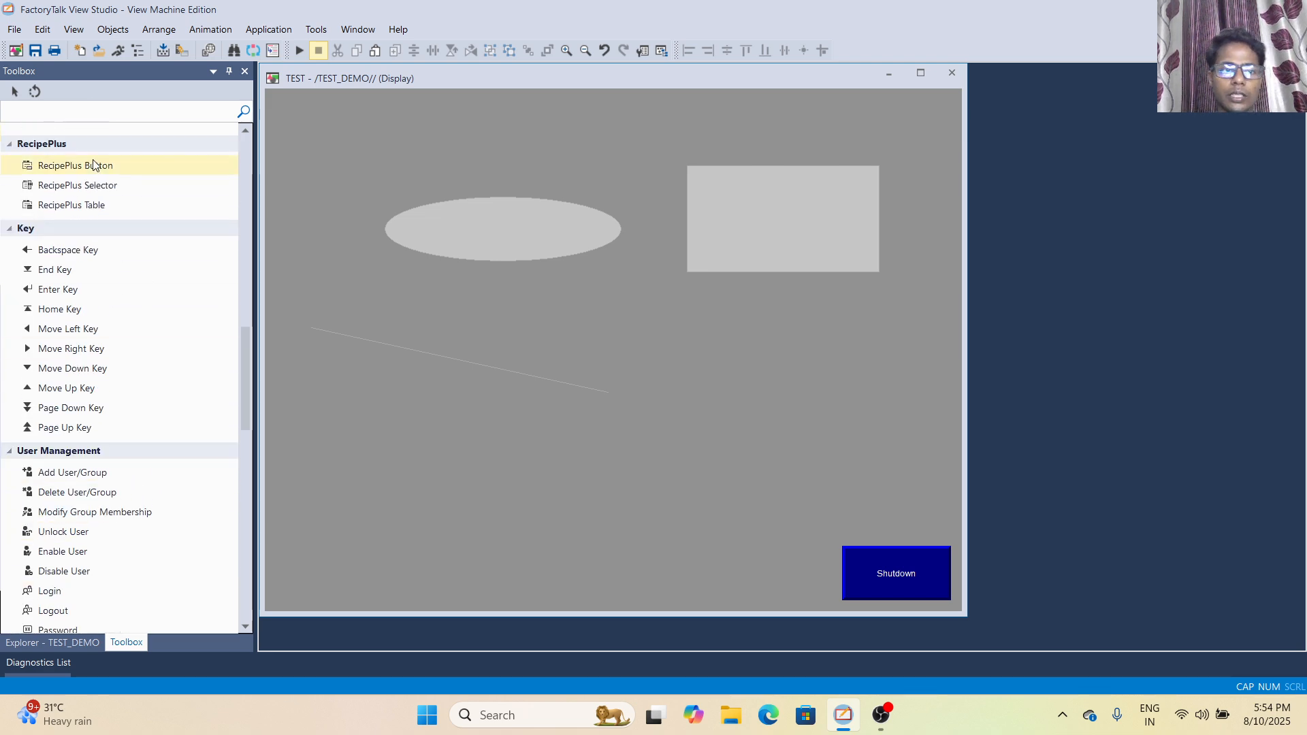
- Hide the Toolbox so the Explorer window takes its place
{"action": "left_click", "coordinate": [76, 30]}
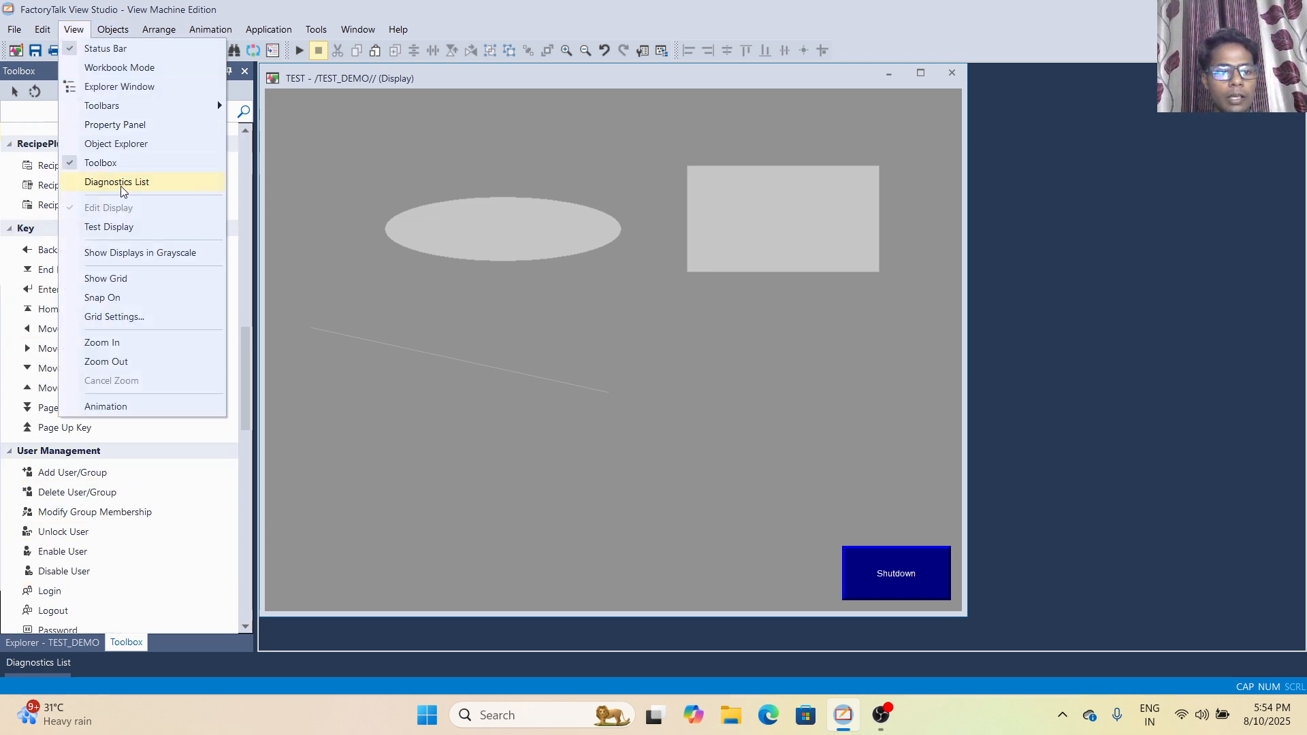
{"action": "left_click", "coordinate": [71, 163]}
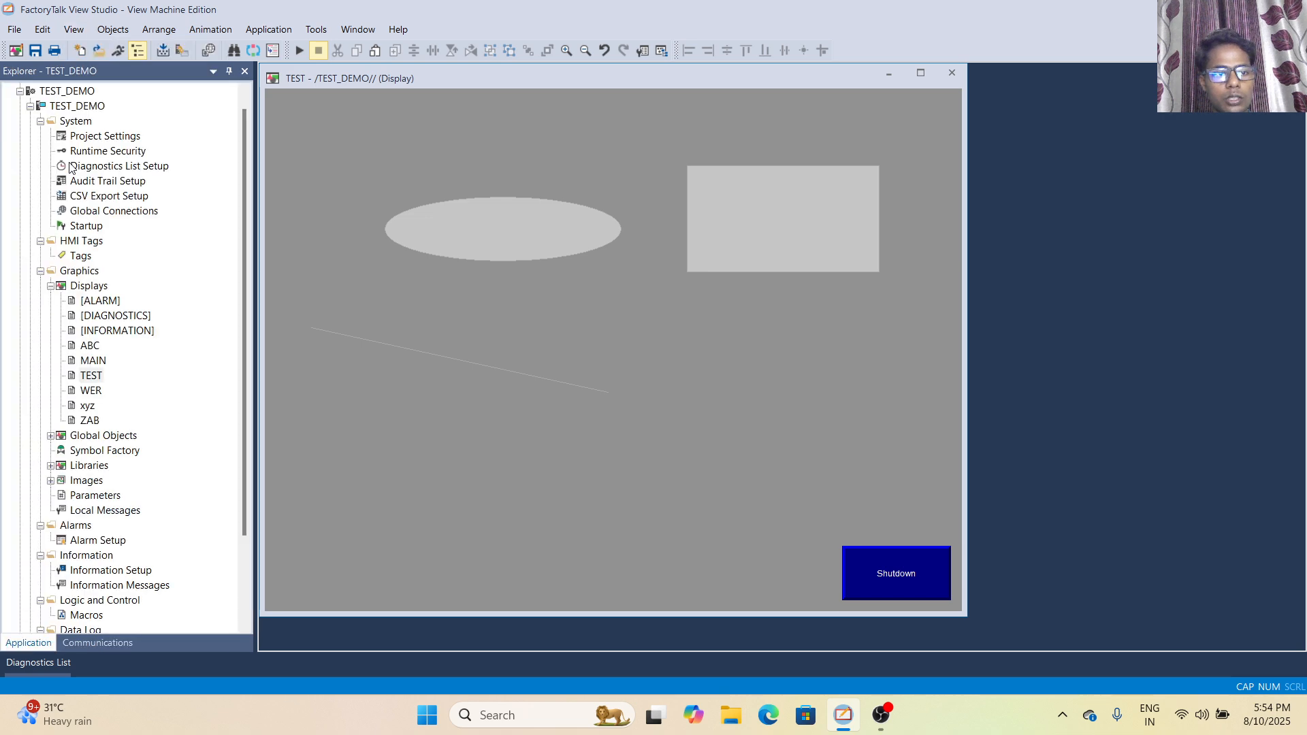
- Show the Diagnostics List, dock it below the TEST display, and set it back to auto-hide
{"action": "left_click", "coordinate": [74, 30]}
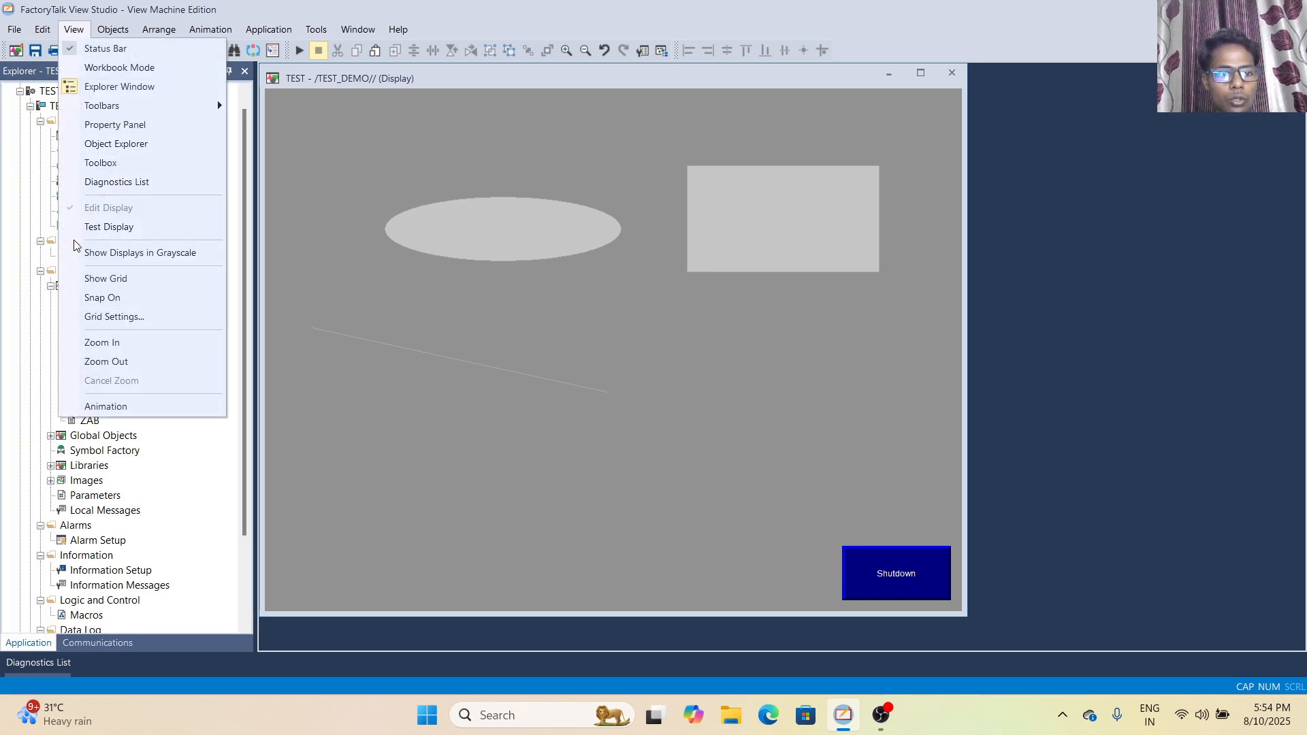
{"action": "left_click", "coordinate": [79, 185]}
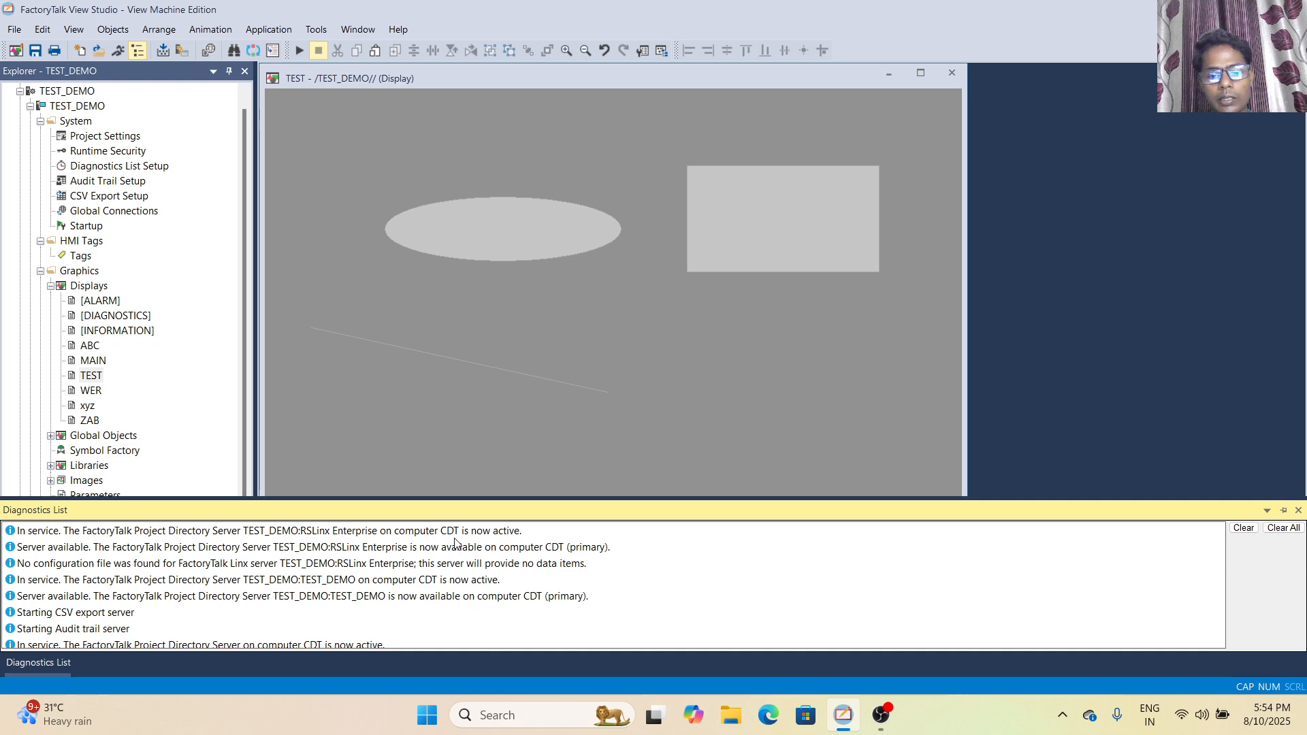
{"action": "left_click", "coordinate": [1284, 510]}
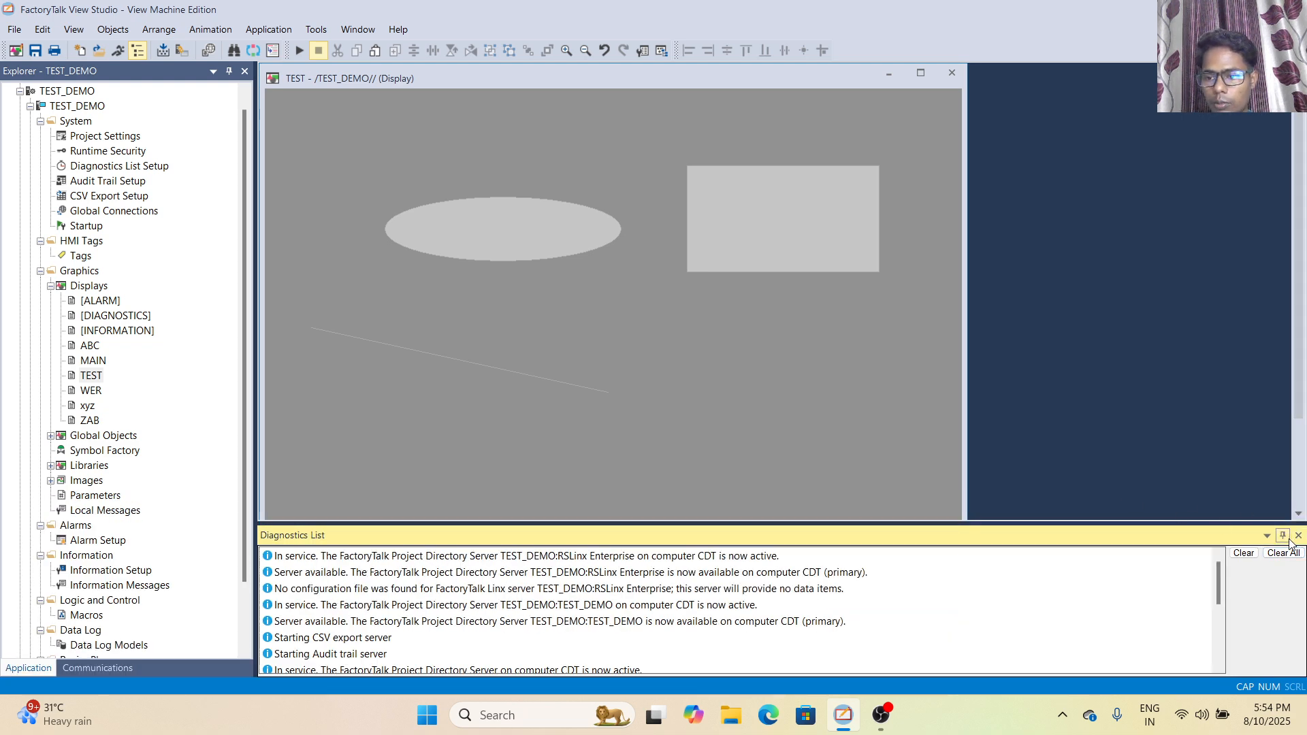
{"action": "left_click", "coordinate": [1283, 535]}
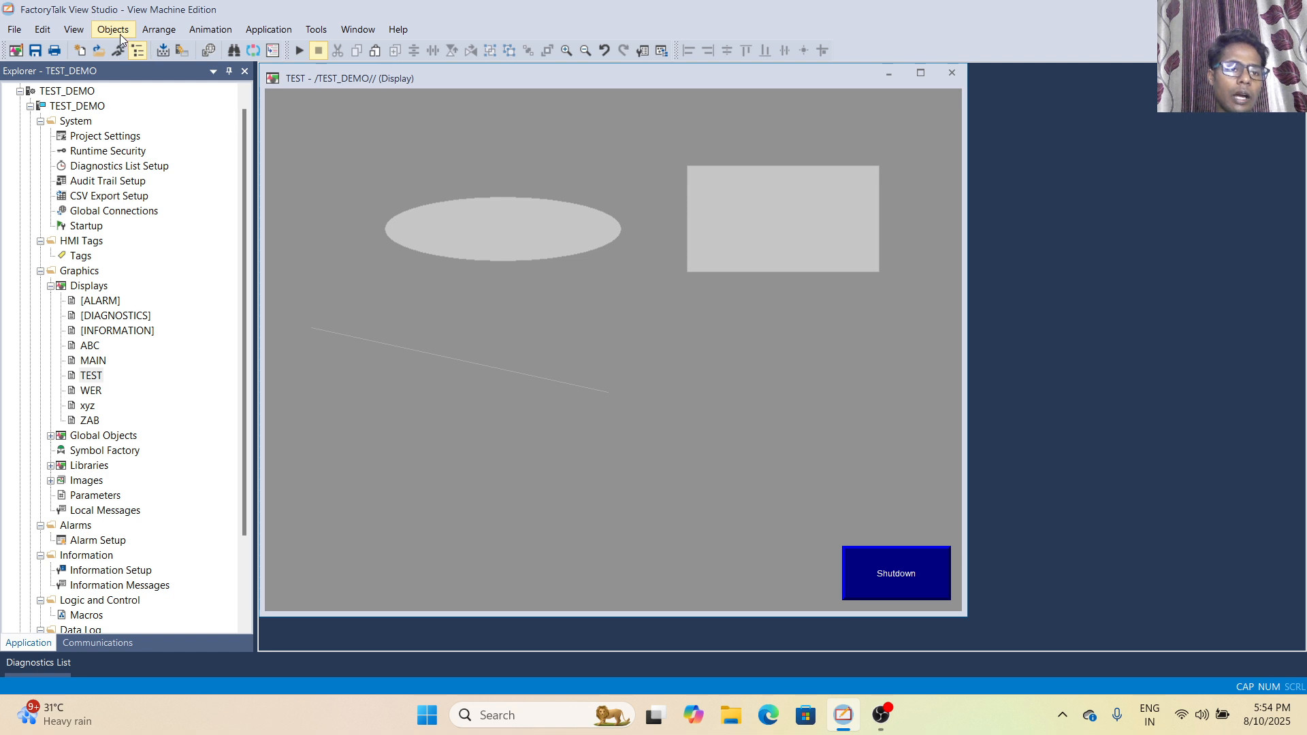
- Test-run the TEST display several times, returning it to edit mode after each run
{"action": "left_click", "coordinate": [73, 30]}
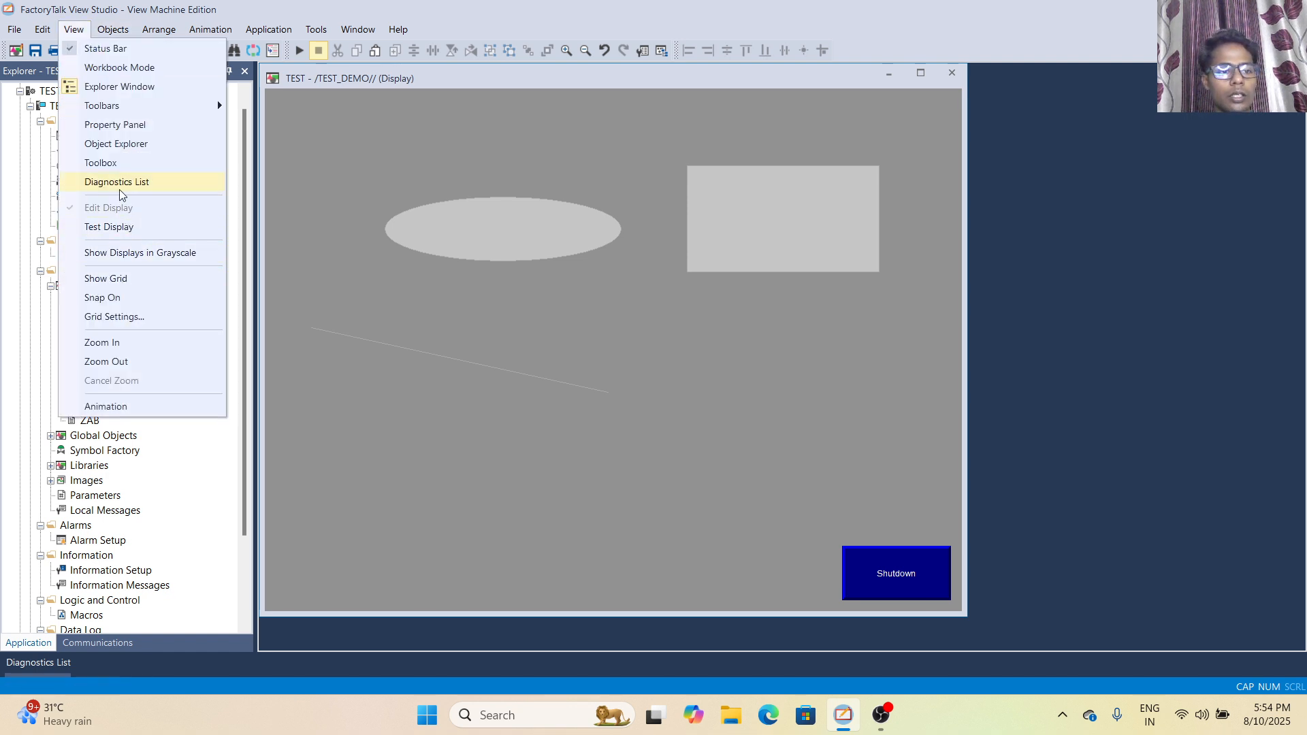
{"action": "left_click", "coordinate": [104, 228]}
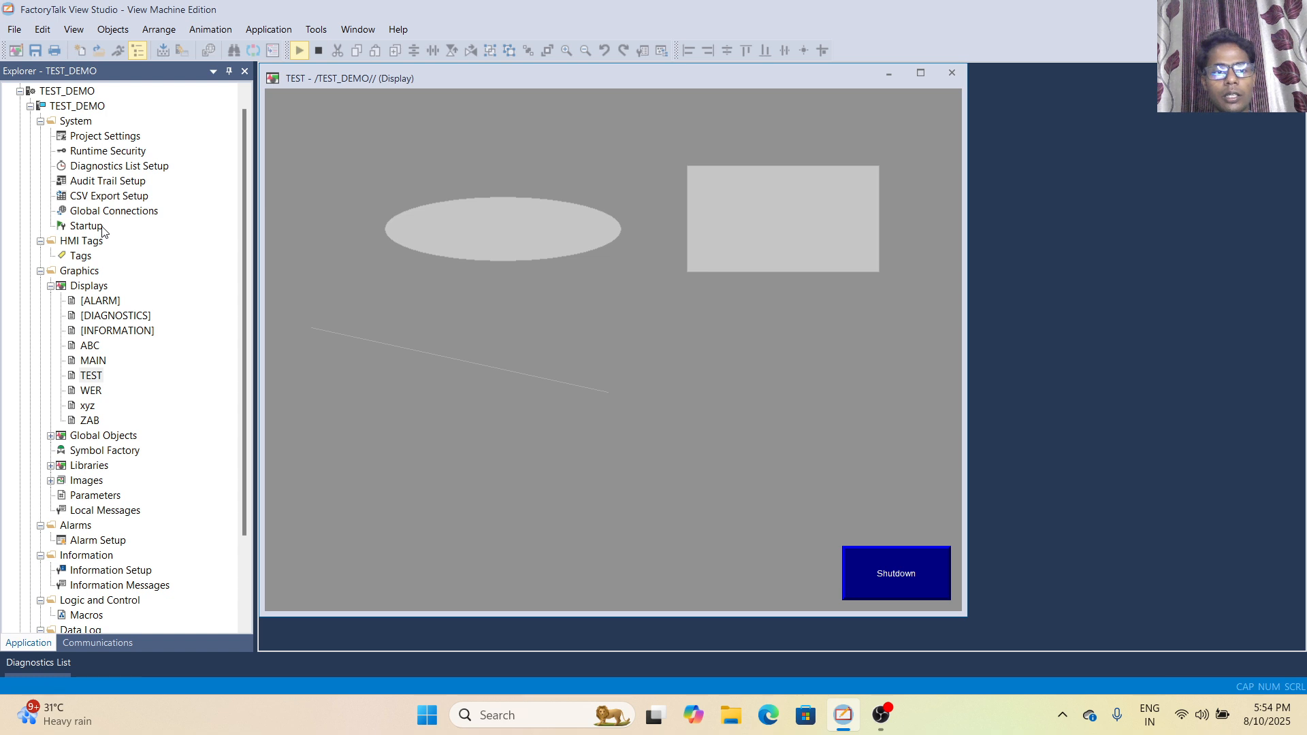
{"action": "left_click", "coordinate": [73, 29]}
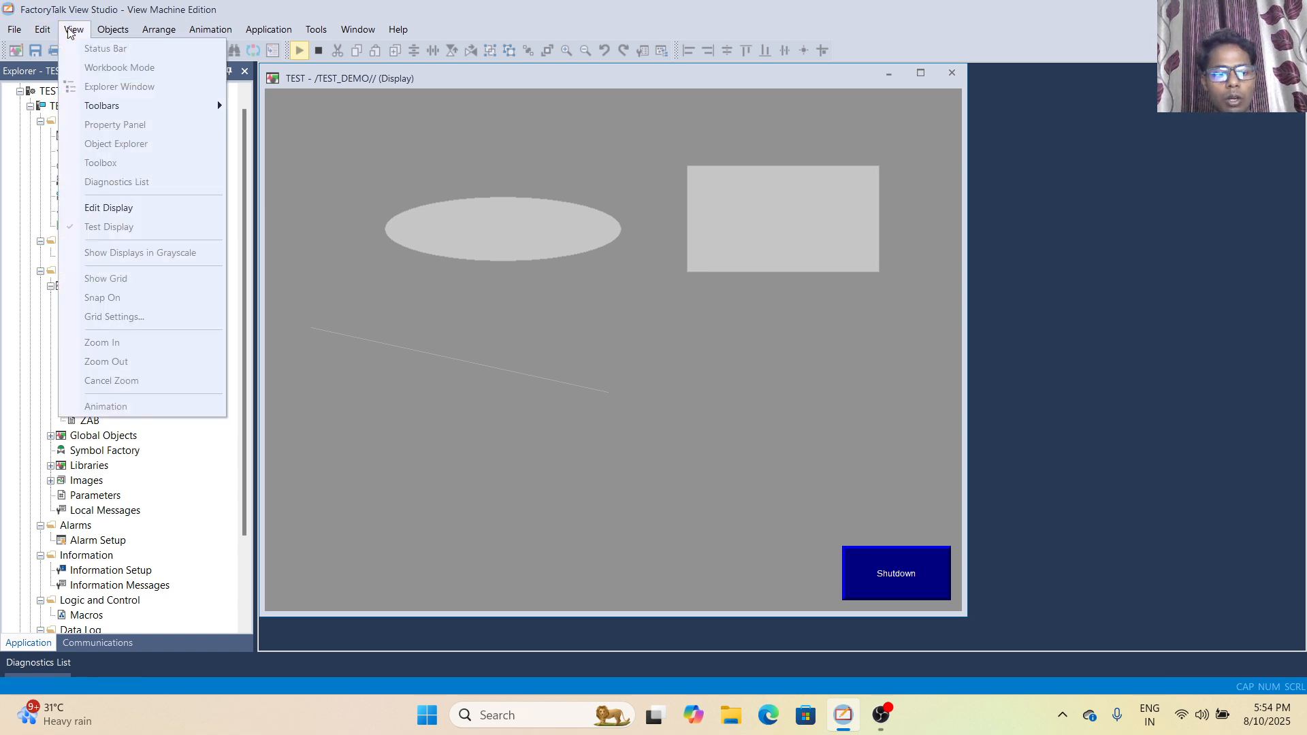
{"action": "left_click", "coordinate": [101, 208]}
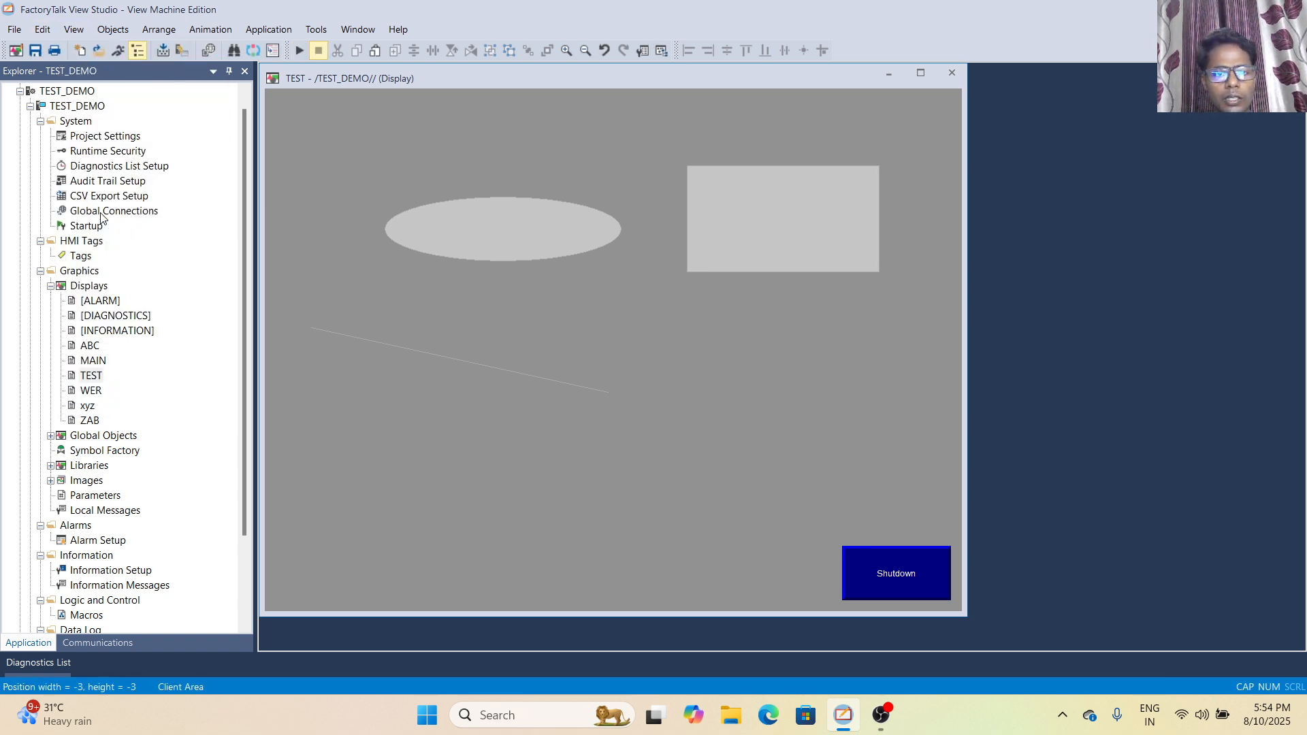
{"action": "left_click", "coordinate": [73, 29]}
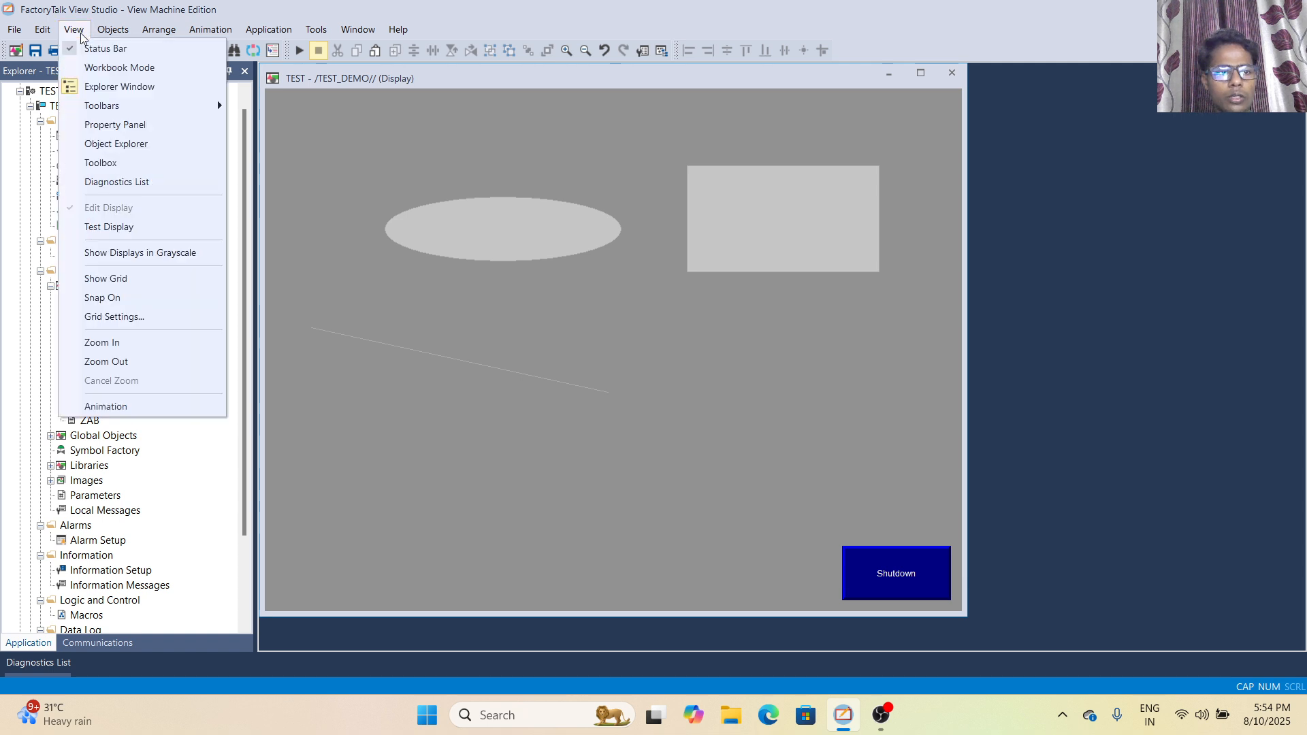
{"action": "left_click", "coordinate": [126, 228]}
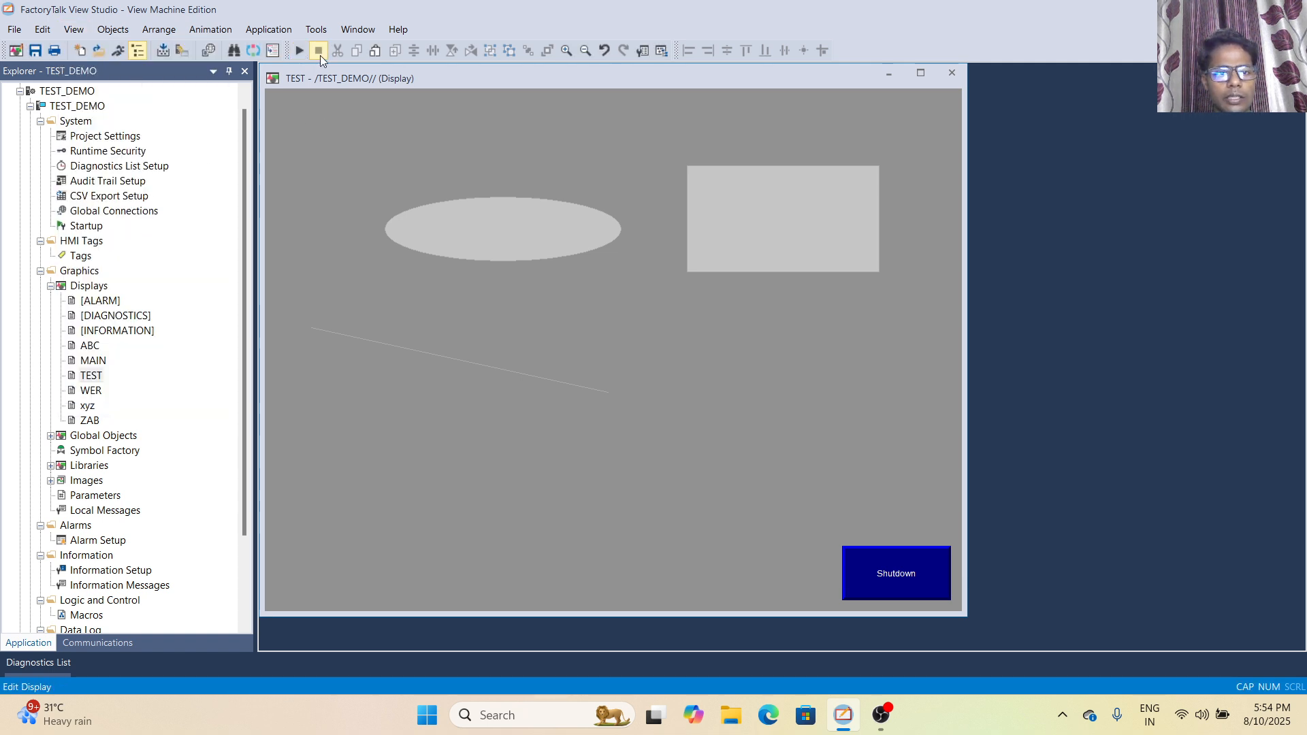
{"action": "left_click", "coordinate": [299, 52]}
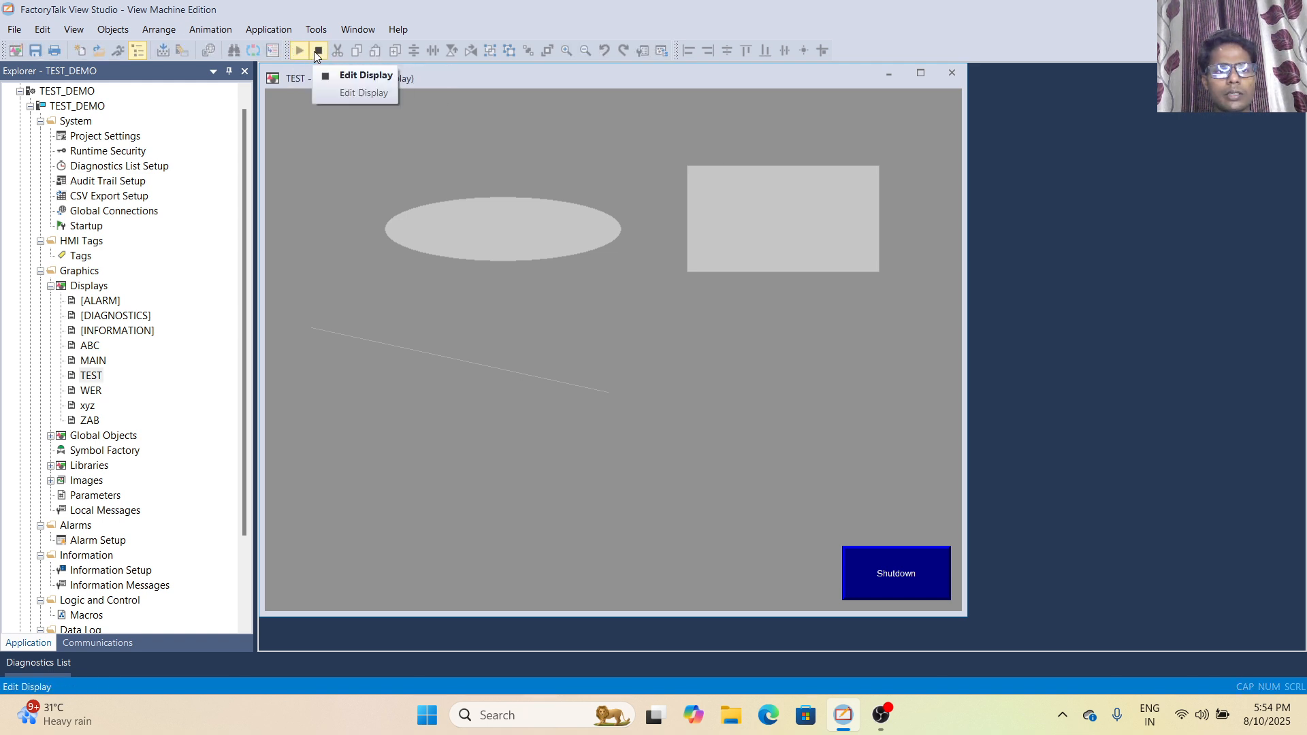
{"action": "left_click", "coordinate": [314, 52]}
{"action": "left_click", "coordinate": [297, 52]}
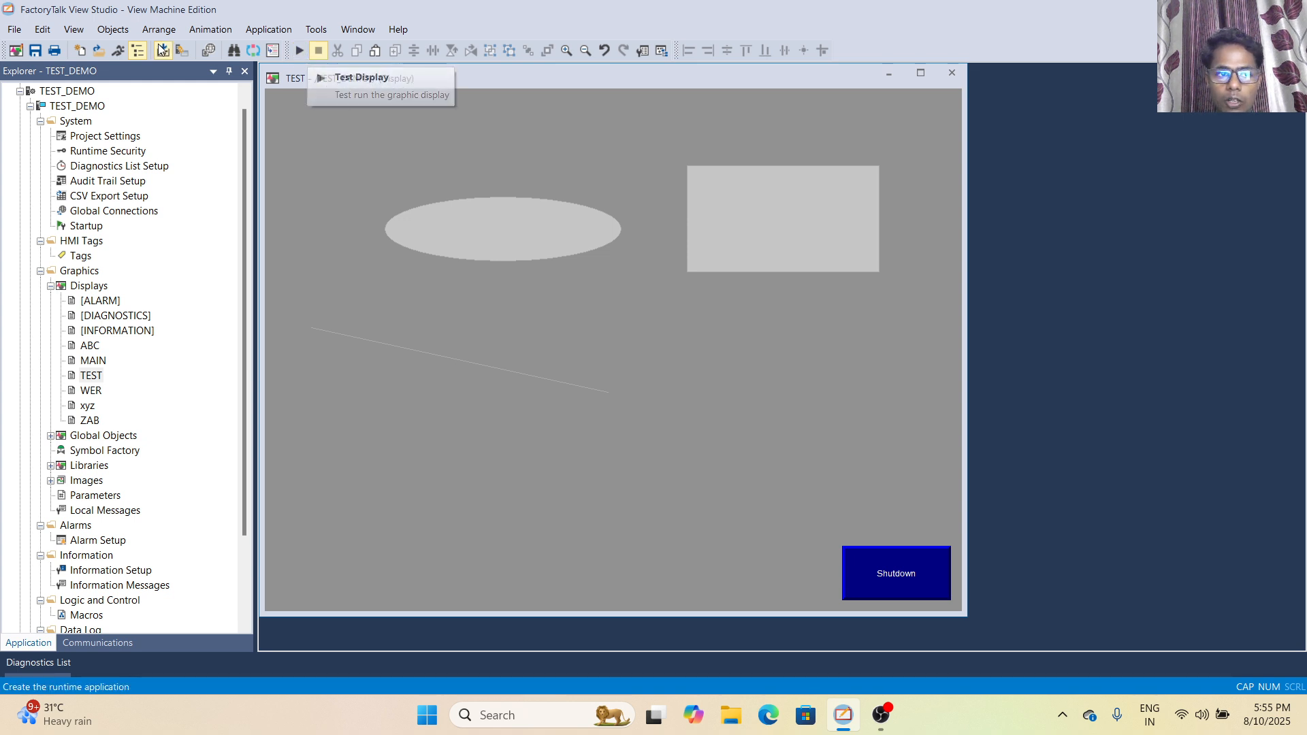
{"action": "left_click", "coordinate": [298, 52]}
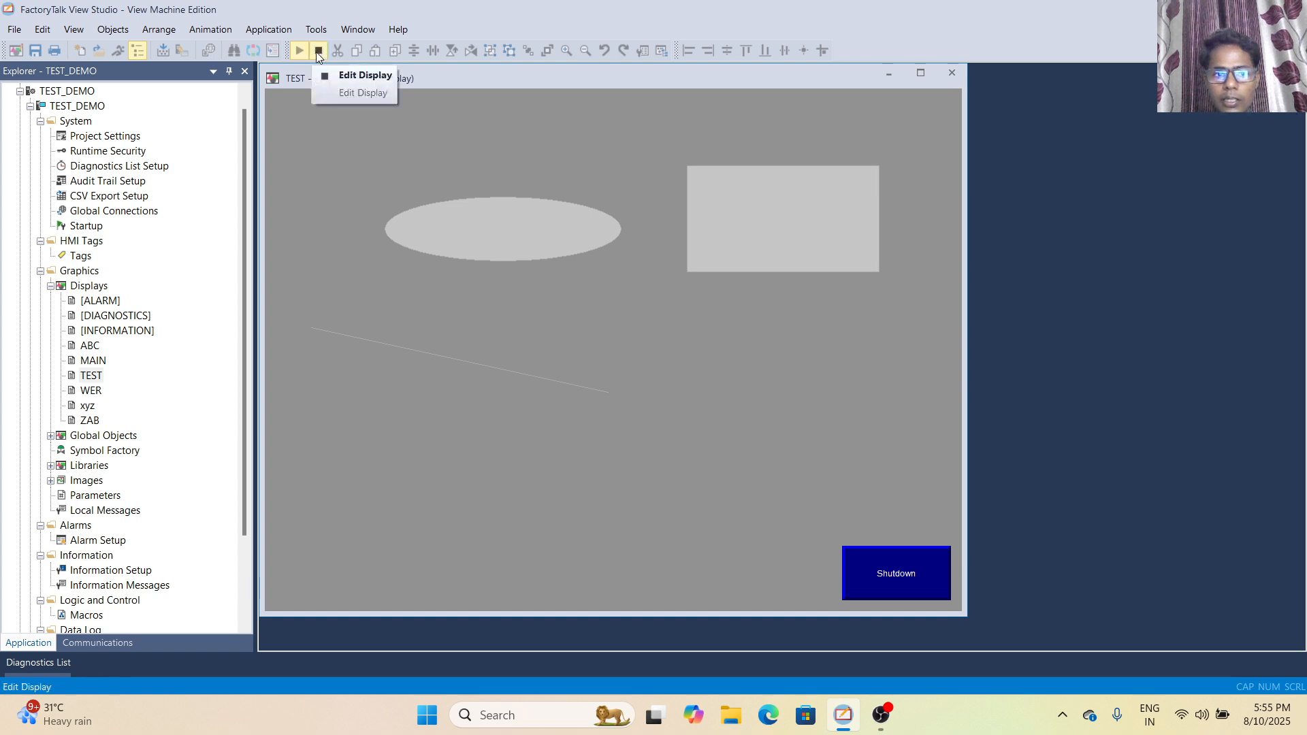
{"action": "left_click", "coordinate": [318, 52]}
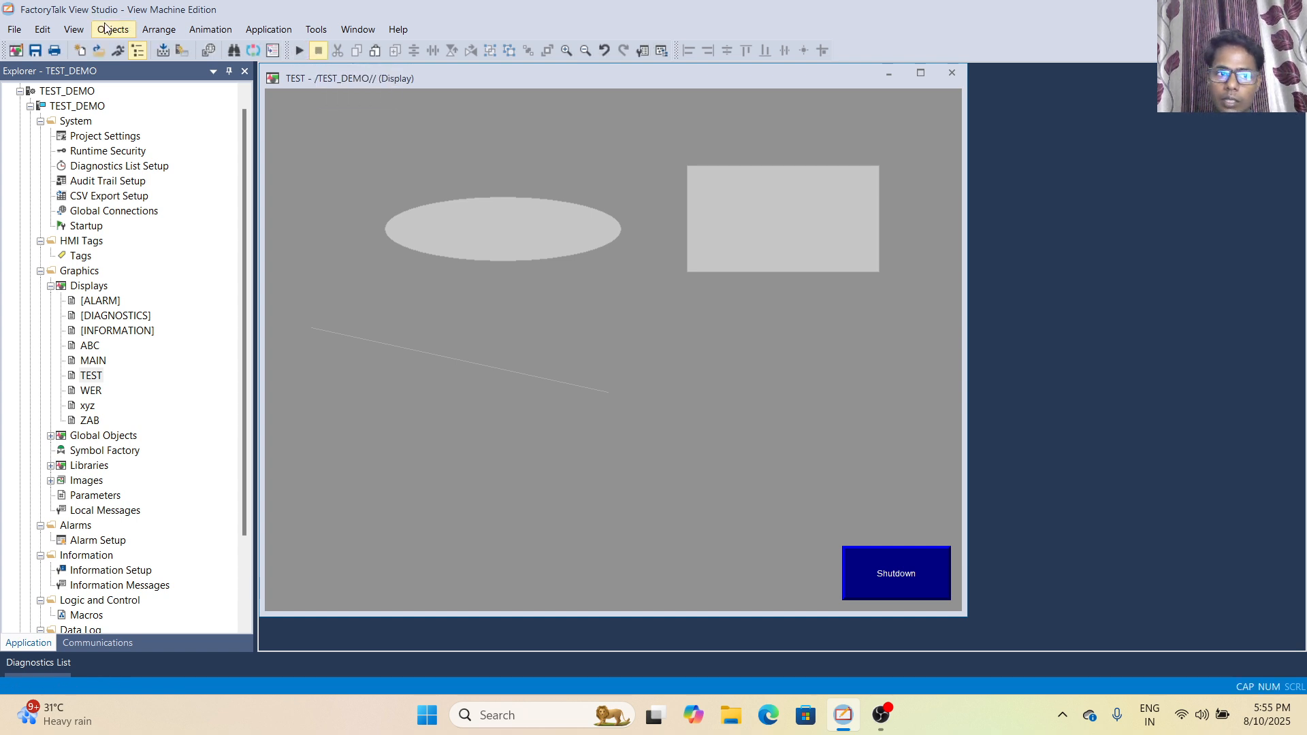
- Show the displays in grayscale and restore their colours, toggling the option on and off twice
{"action": "left_click", "coordinate": [74, 29]}
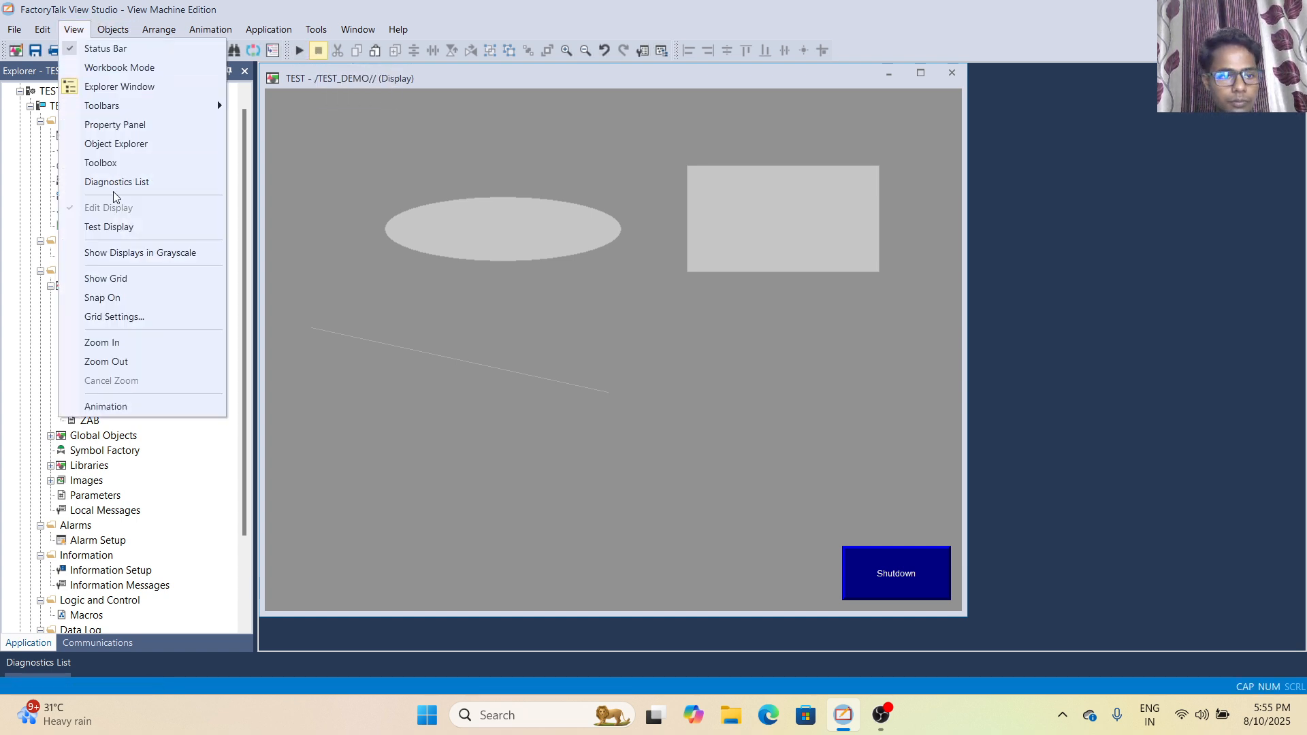
{"action": "left_click", "coordinate": [115, 254]}
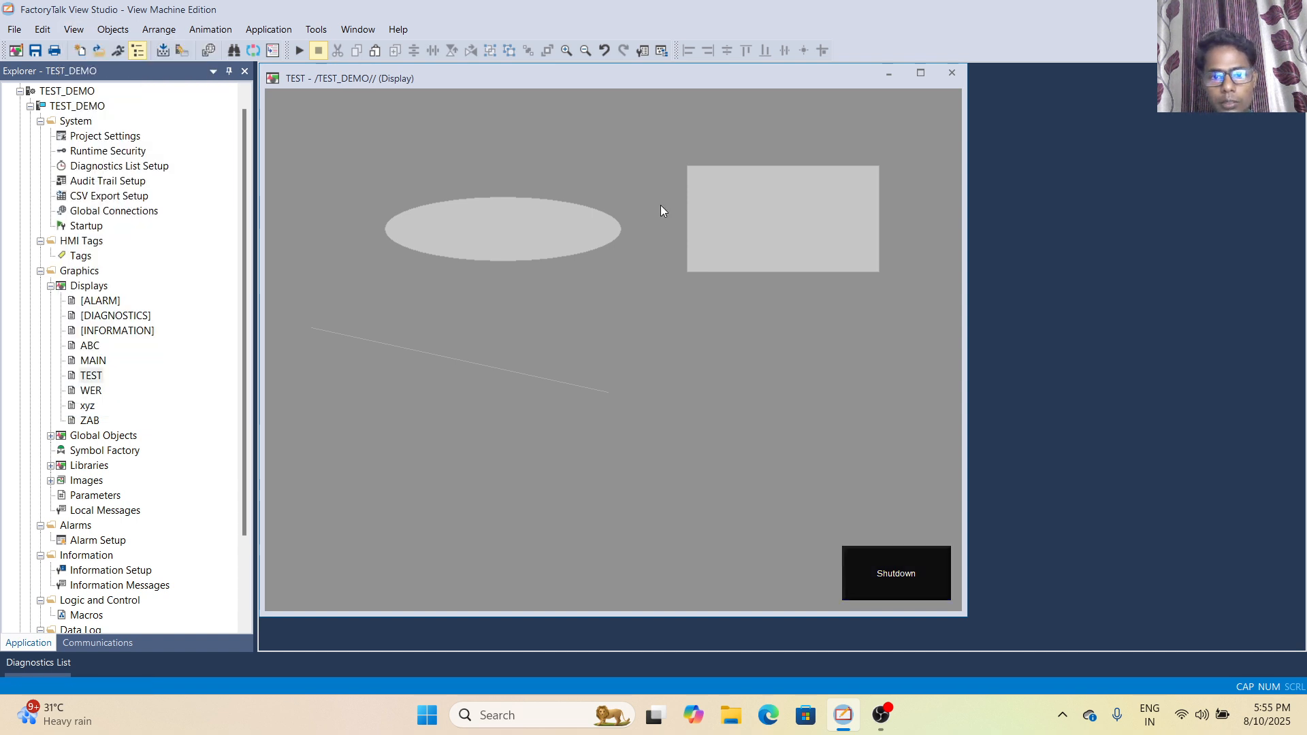
{"action": "left_click", "coordinate": [68, 33]}
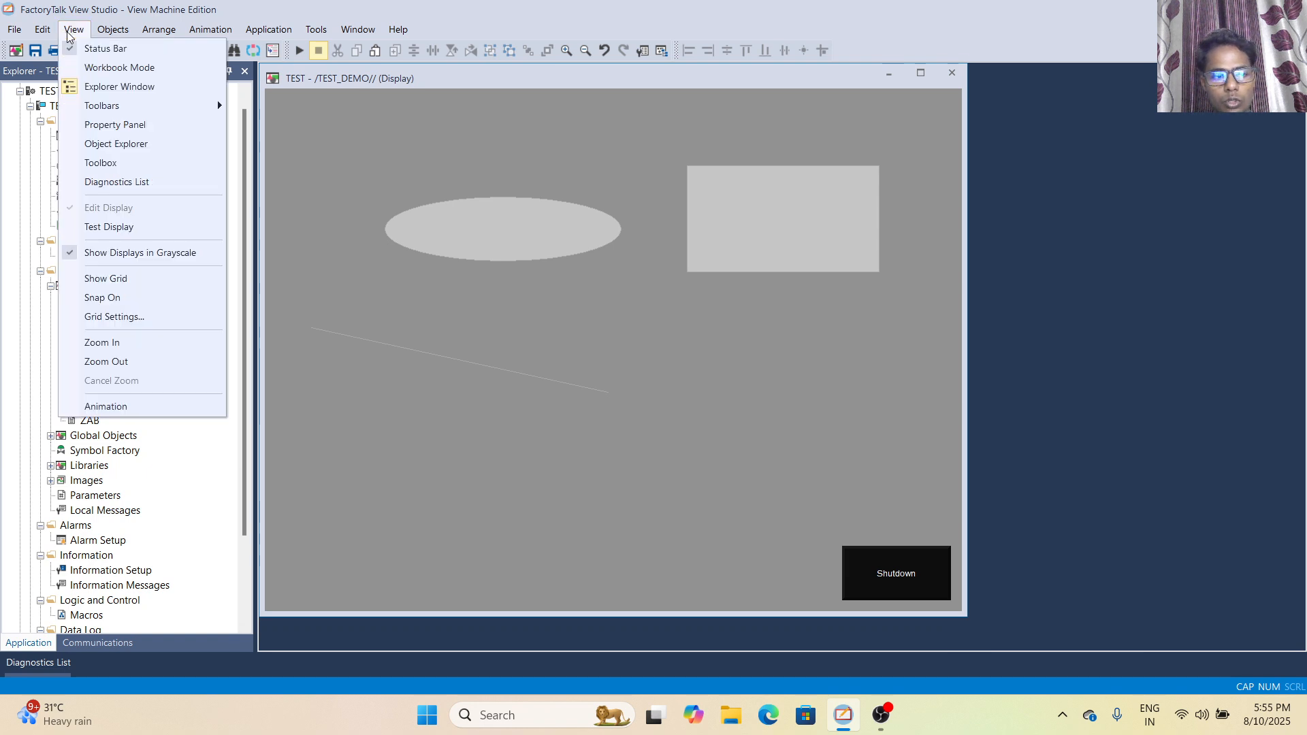
{"action": "left_click", "coordinate": [151, 254]}
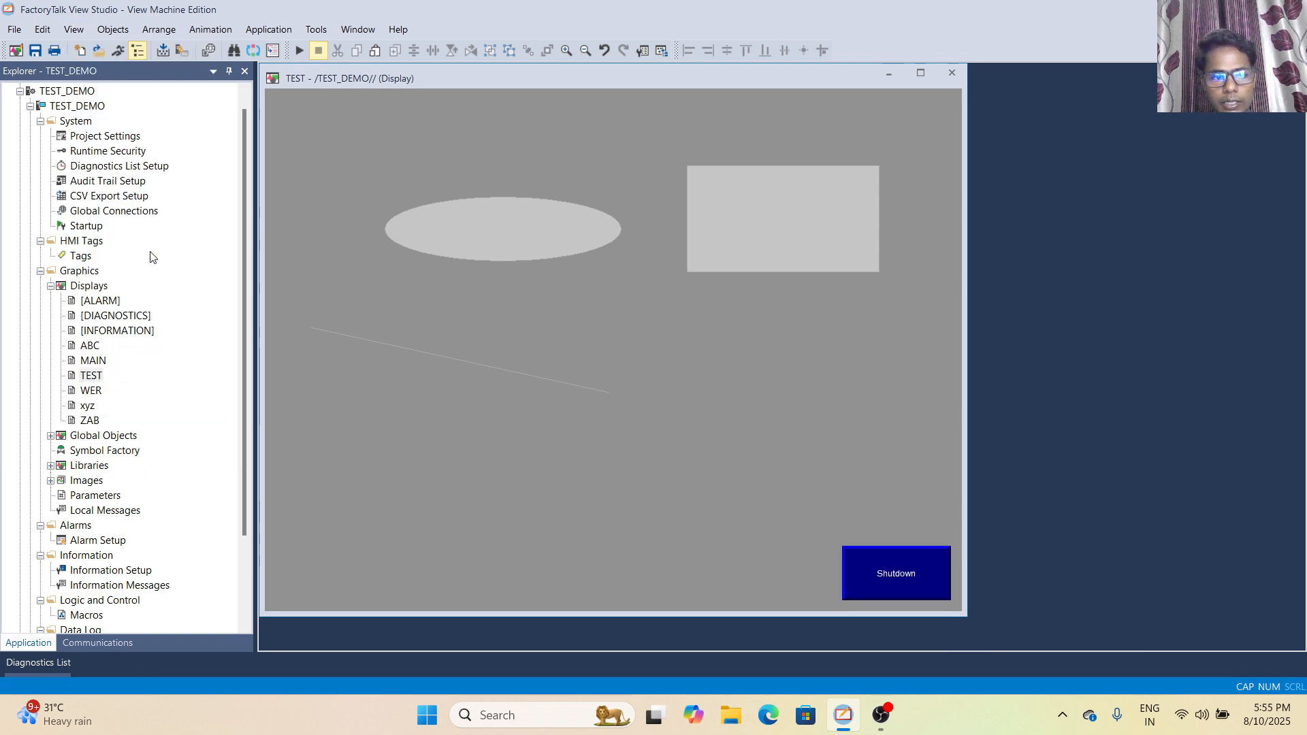
{"action": "left_click", "coordinate": [74, 31]}
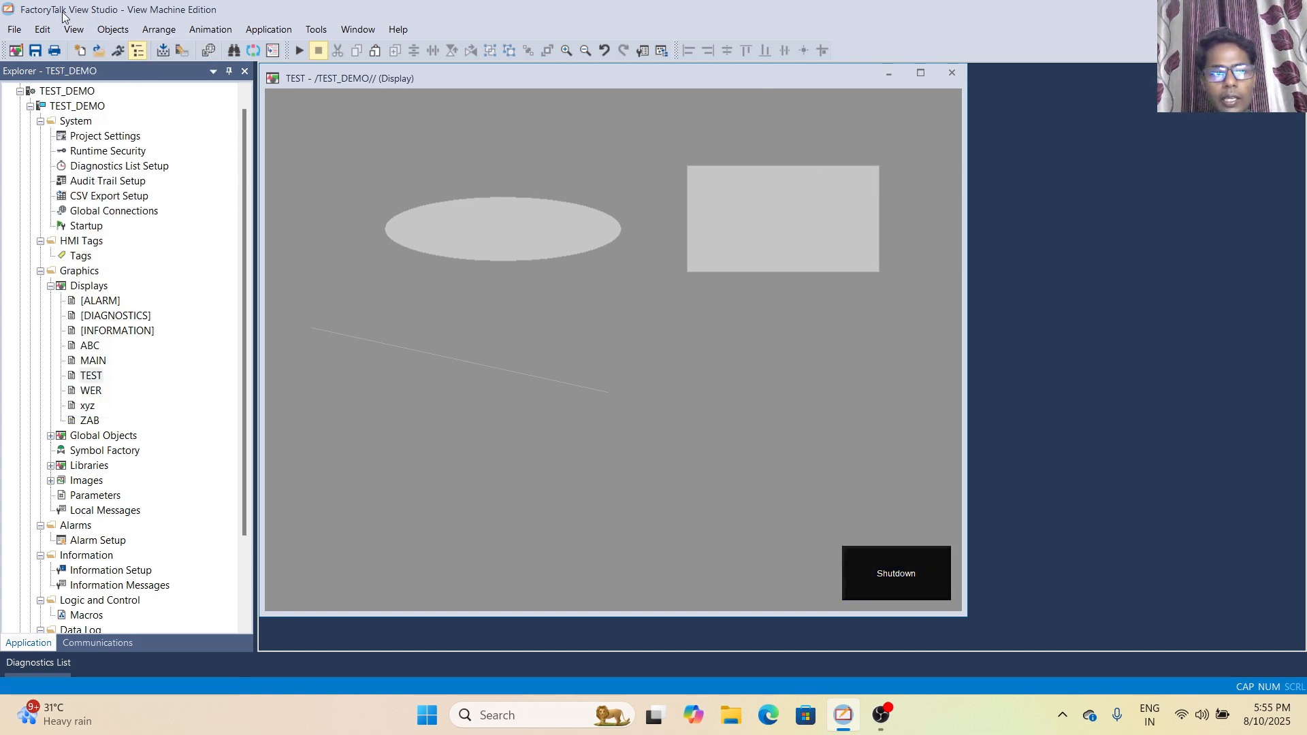
{"action": "left_click", "coordinate": [74, 34]}
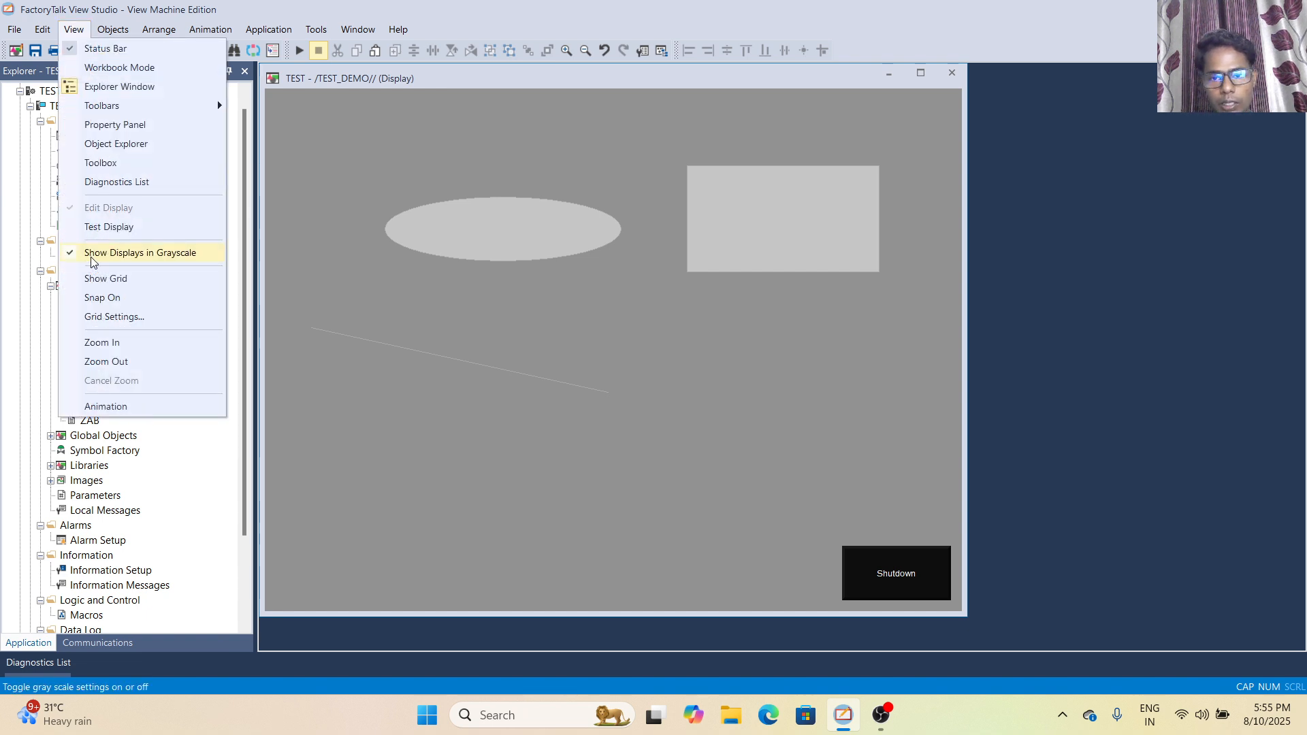
{"action": "left_click", "coordinate": [91, 256]}
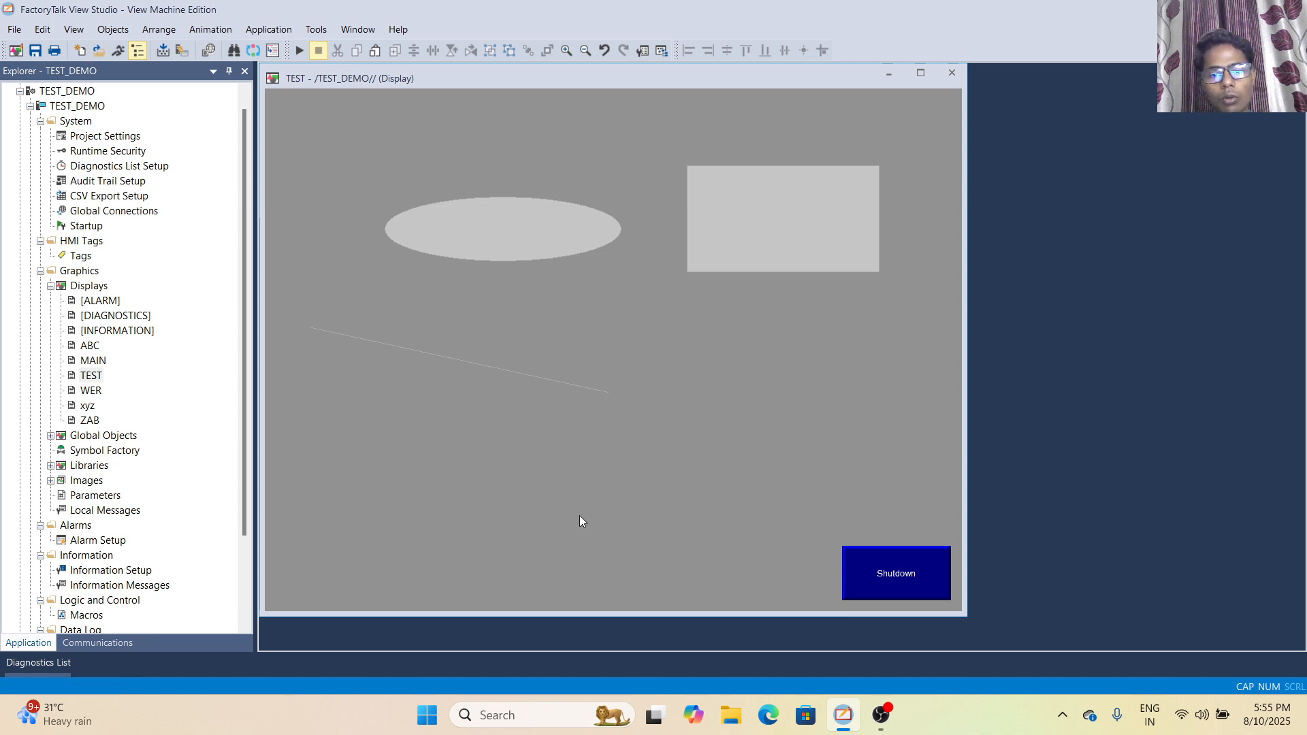
- Show the grid on the TEST display and hide it again, toggling it on and off twice
{"action": "left_click", "coordinate": [73, 29]}
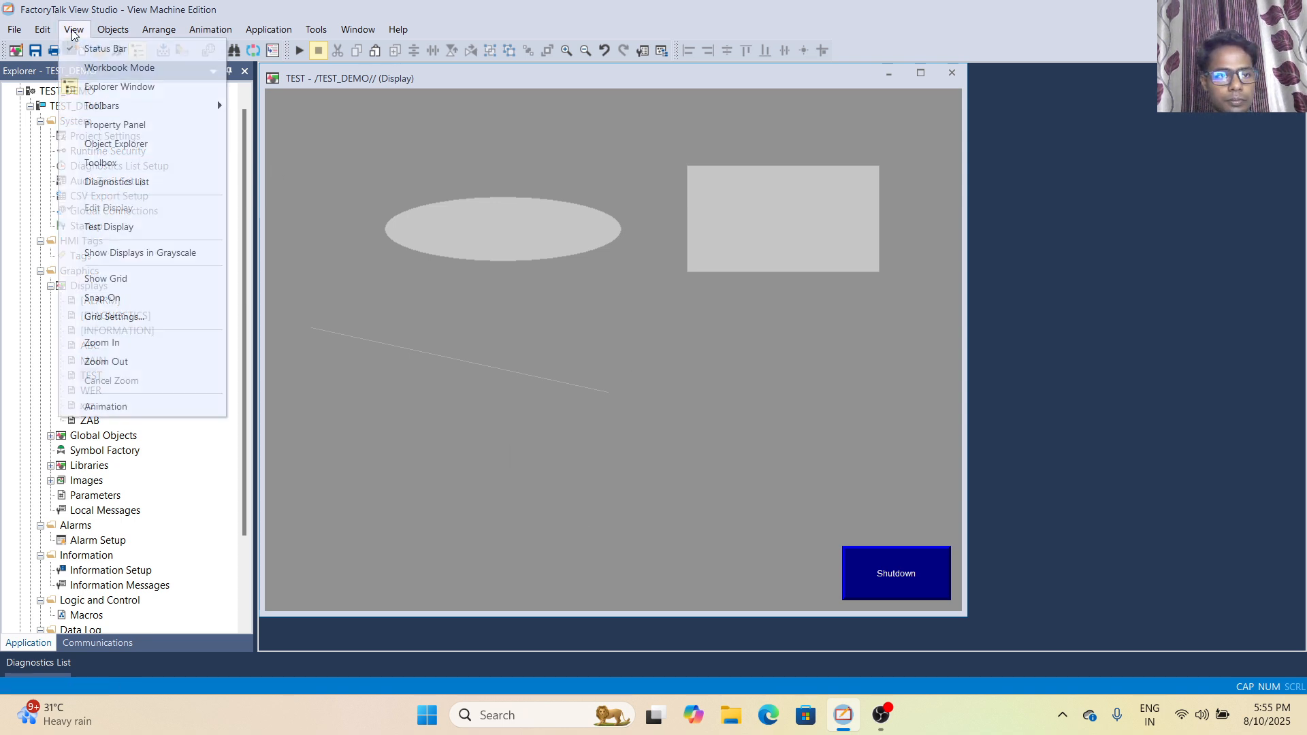
{"action": "left_click", "coordinate": [125, 286]}
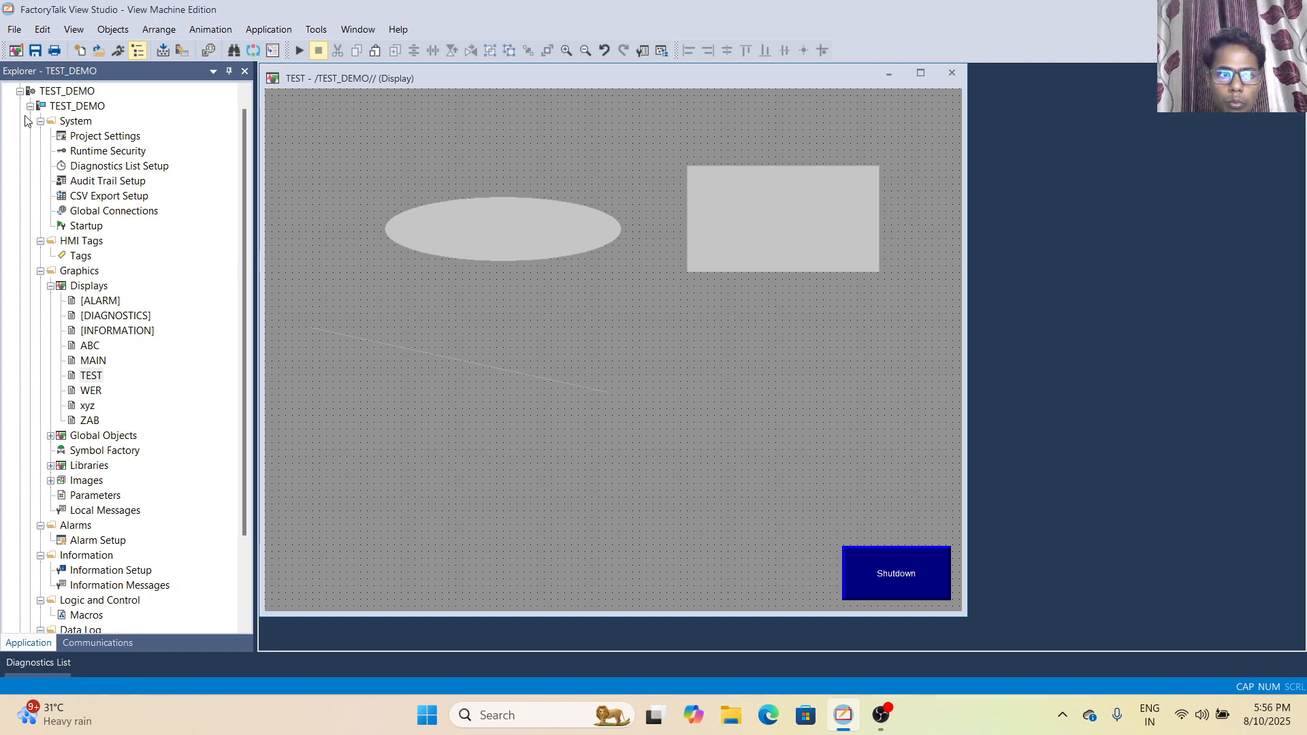
{"action": "left_click", "coordinate": [74, 30]}
{"action": "left_click", "coordinate": [96, 279]}
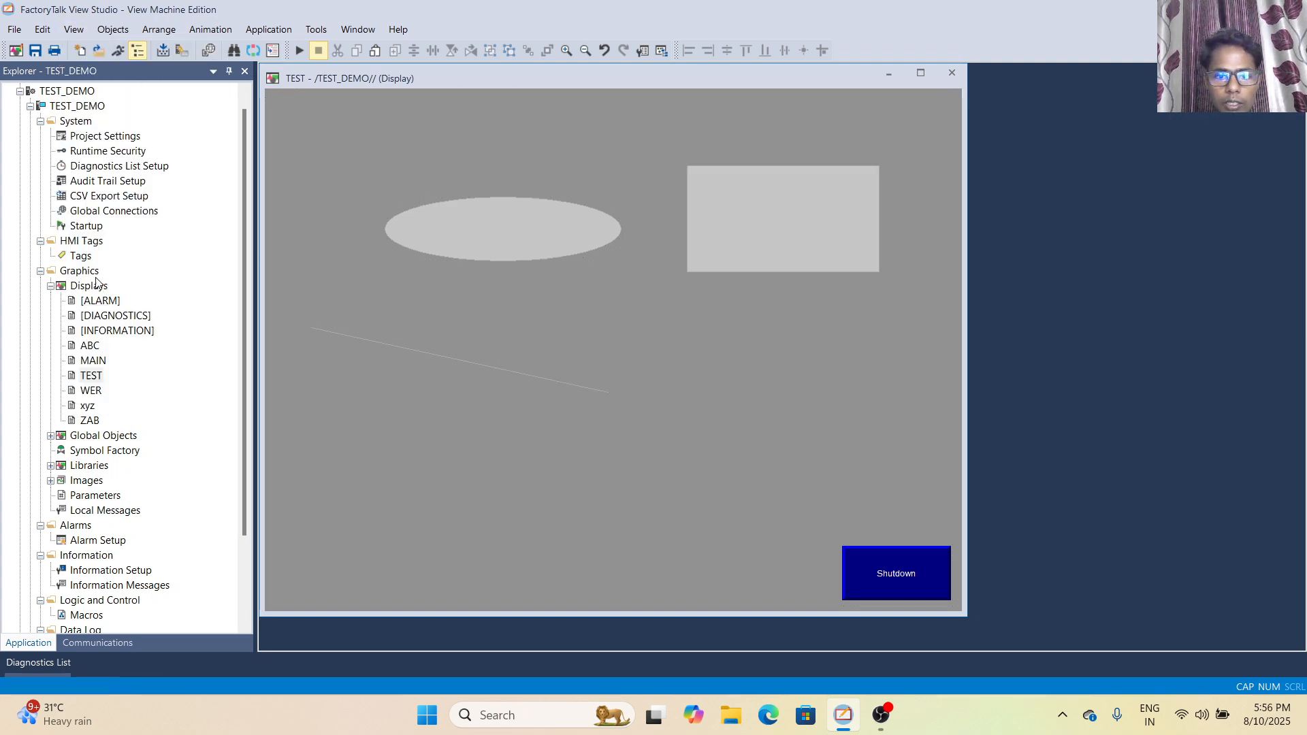
{"action": "left_click", "coordinate": [71, 33]}
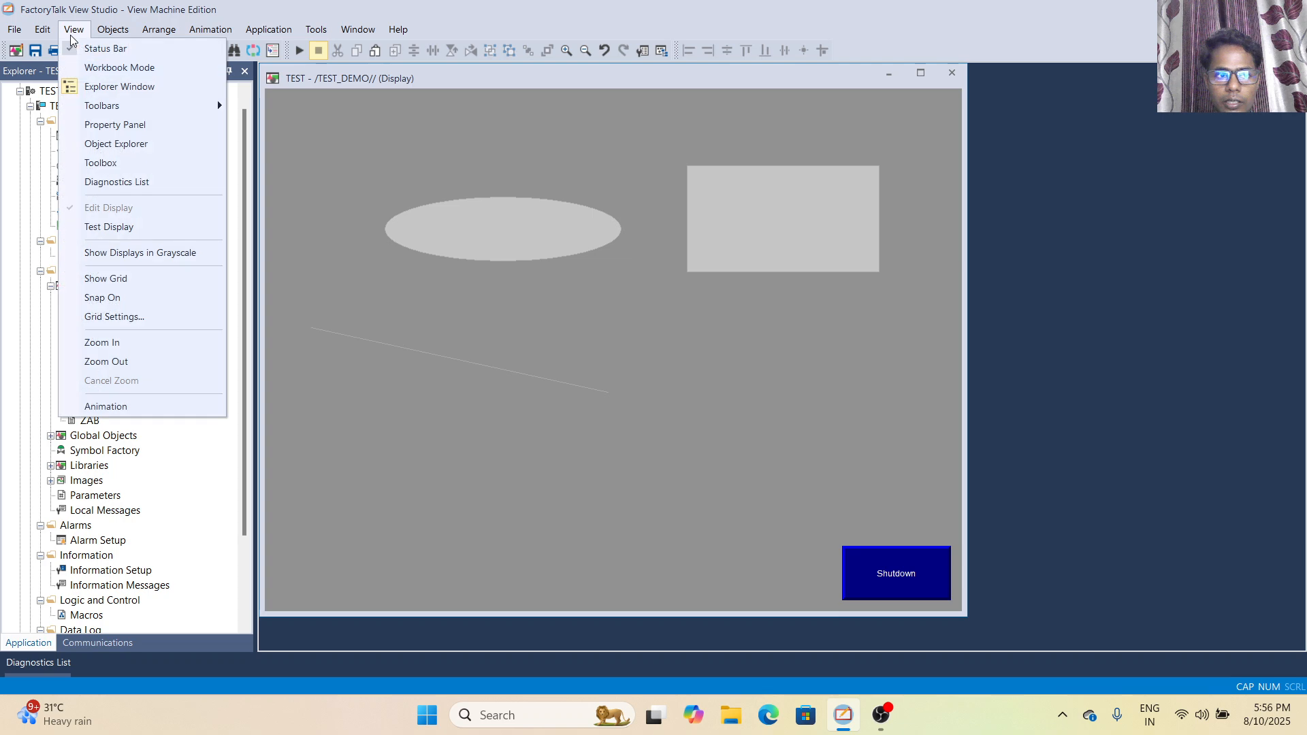
{"action": "left_click", "coordinate": [96, 280]}
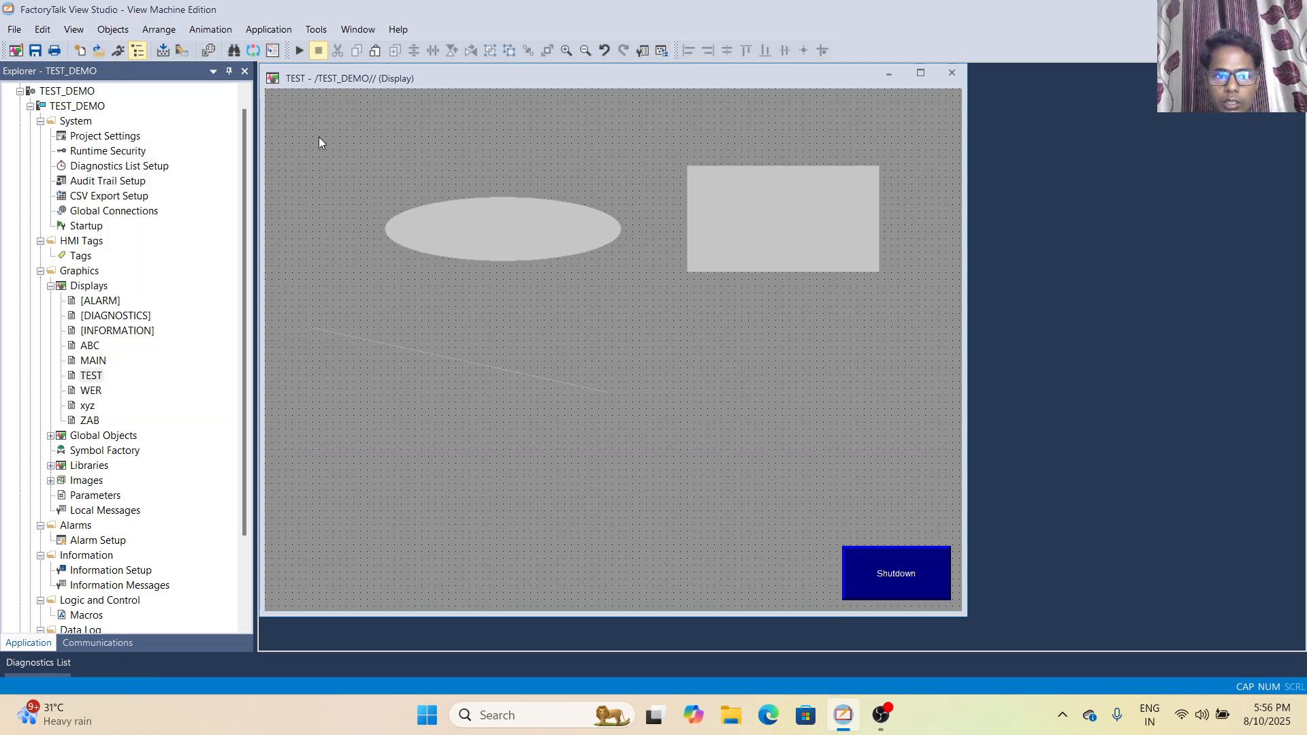
{"action": "left_click", "coordinate": [73, 29]}
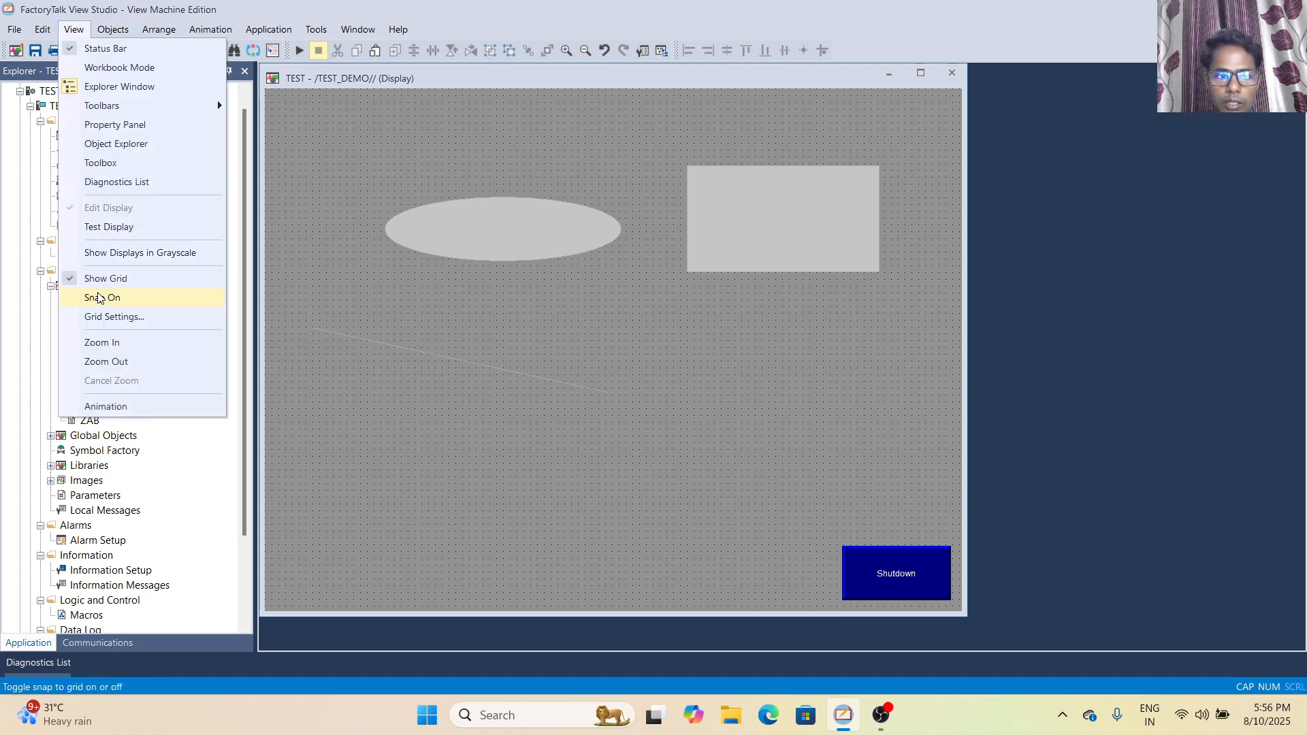
{"action": "left_click", "coordinate": [96, 279]}
- Turn snap to grid on and off twice, checking its state in the view options
{"action": "left_click", "coordinate": [74, 29]}
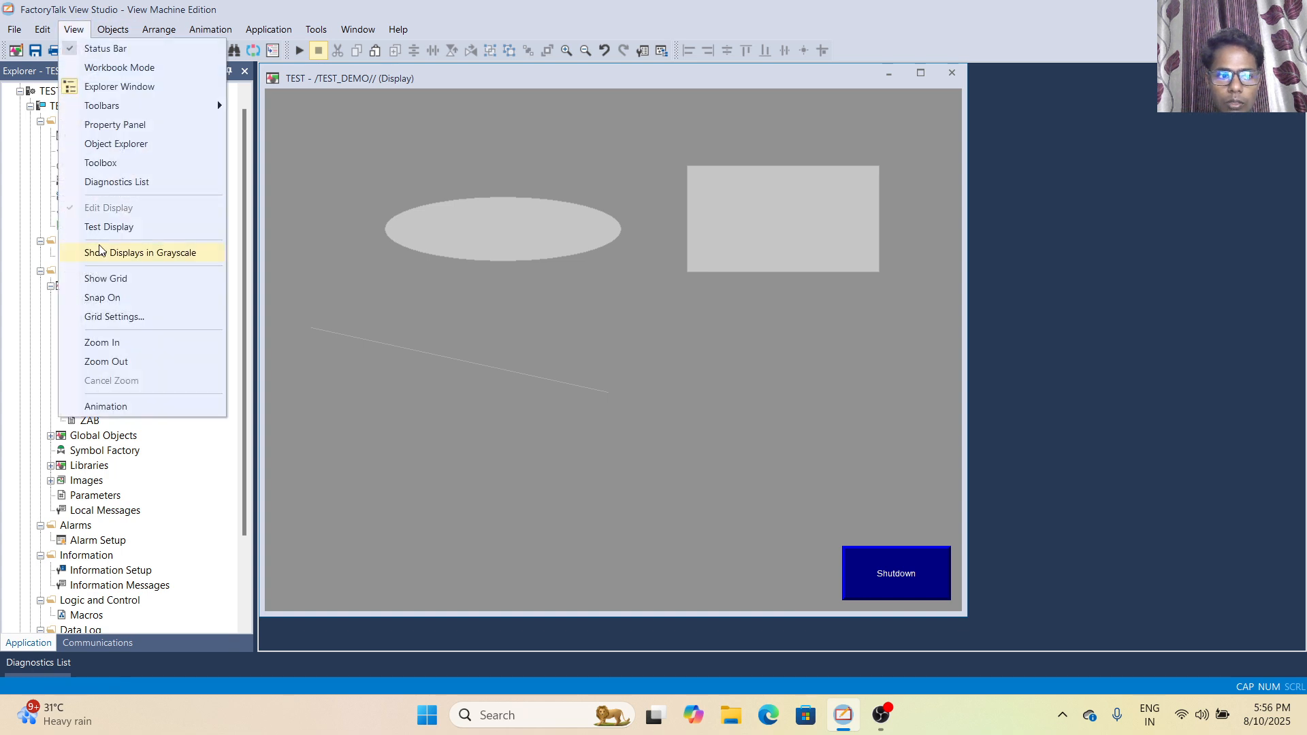
{"action": "left_click", "coordinate": [102, 300]}
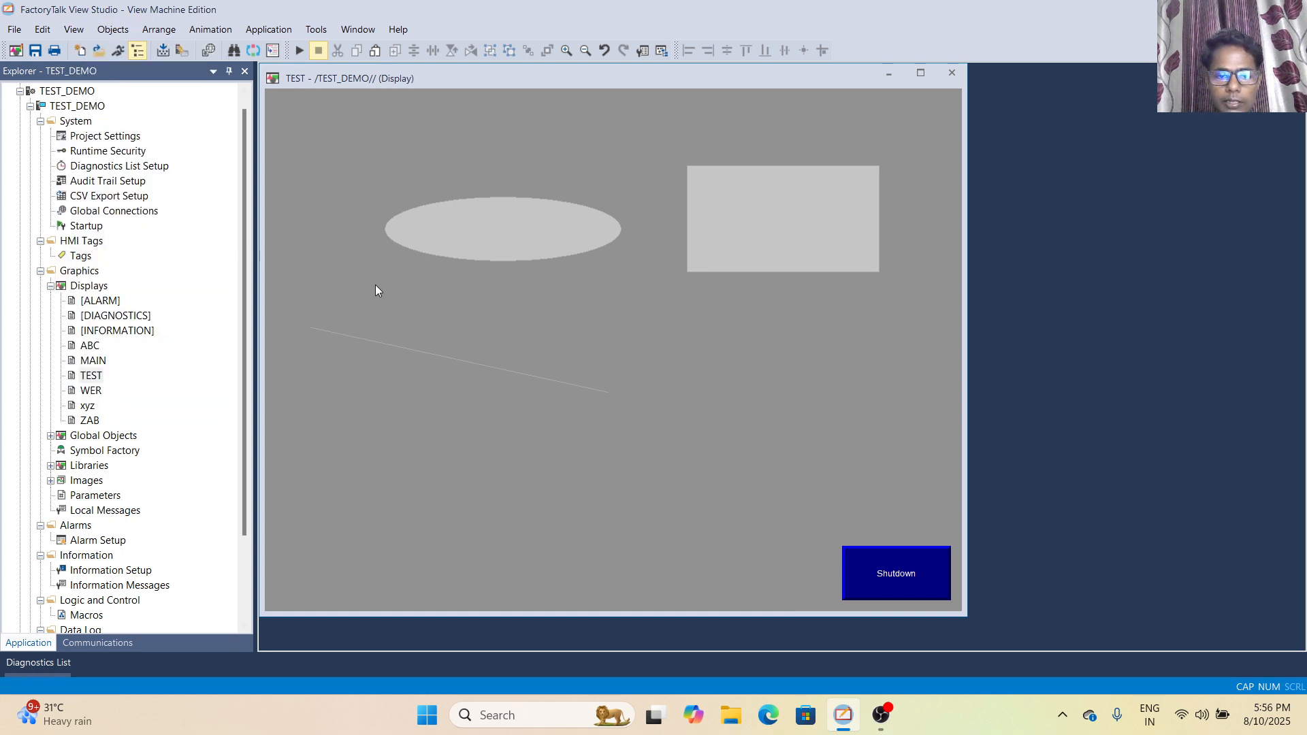
{"action": "left_click", "coordinate": [73, 29]}
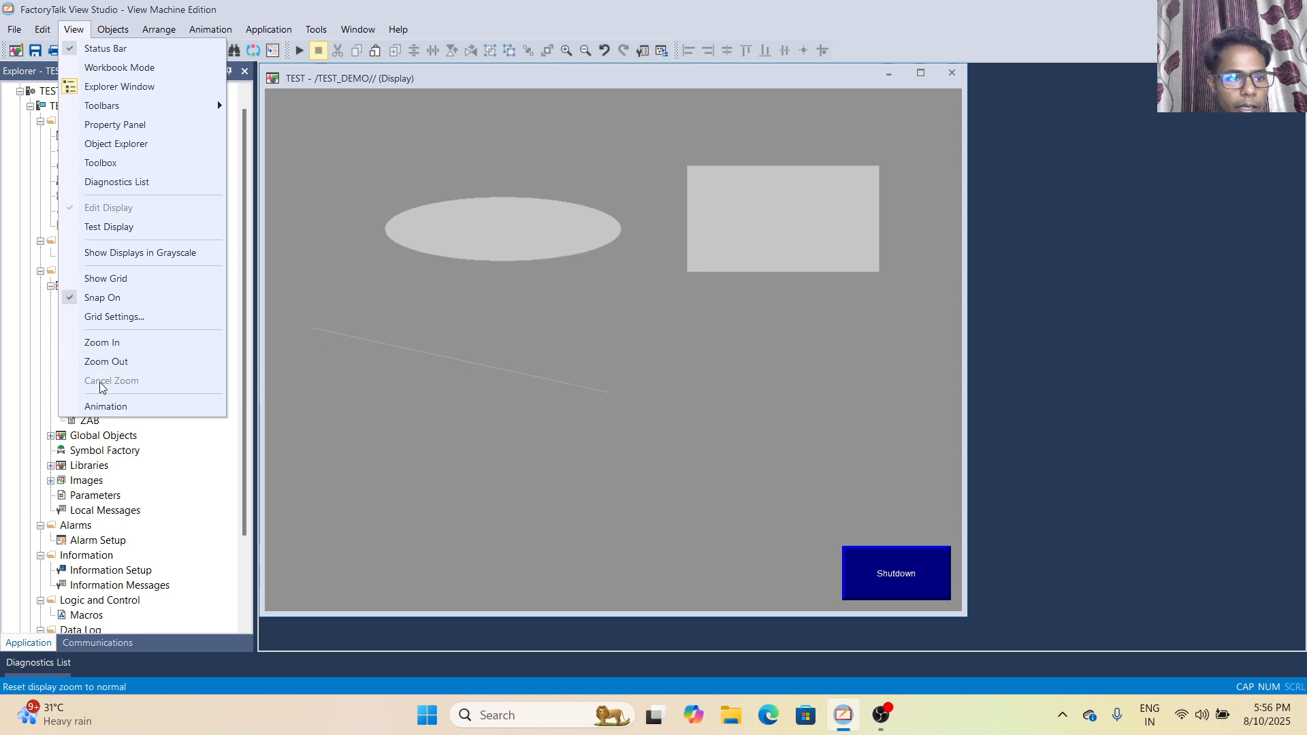
{"action": "left_click", "coordinate": [86, 303]}
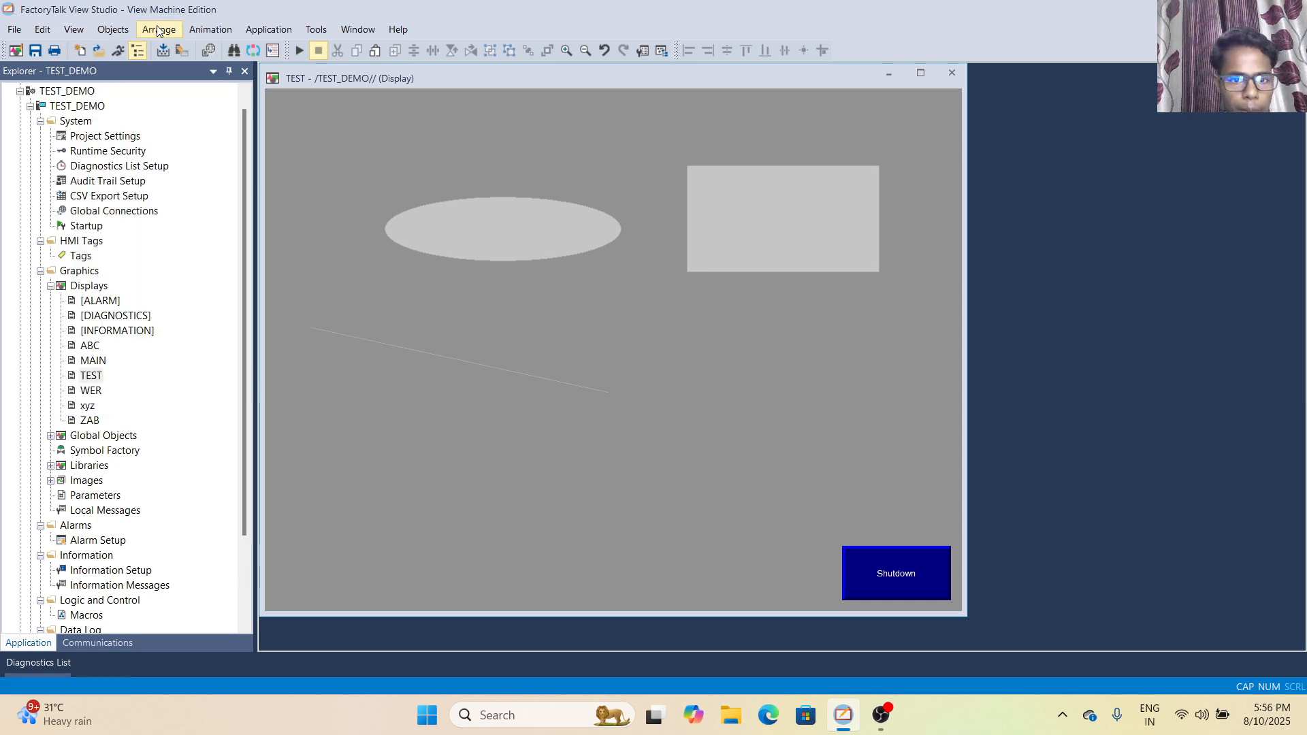
{"action": "left_click", "coordinate": [73, 30]}
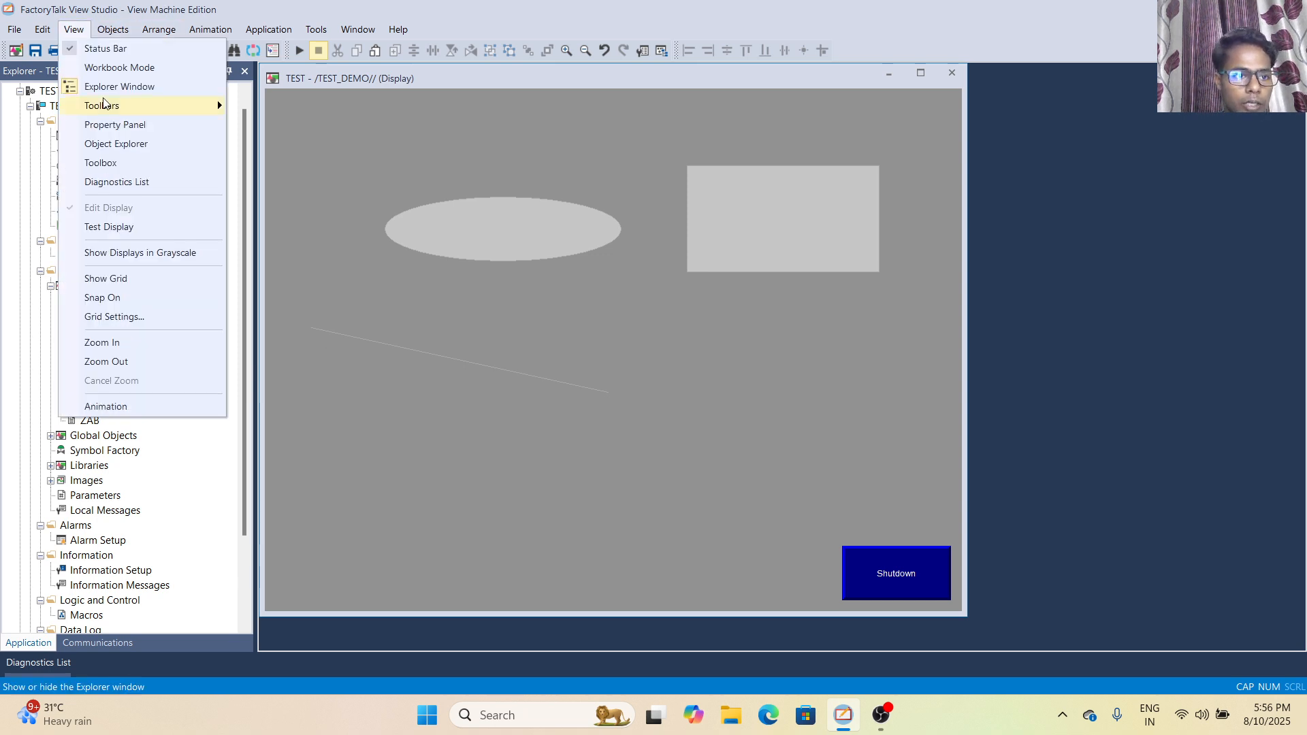
{"action": "left_click", "coordinate": [106, 300]}
{"action": "left_click", "coordinate": [73, 29]}
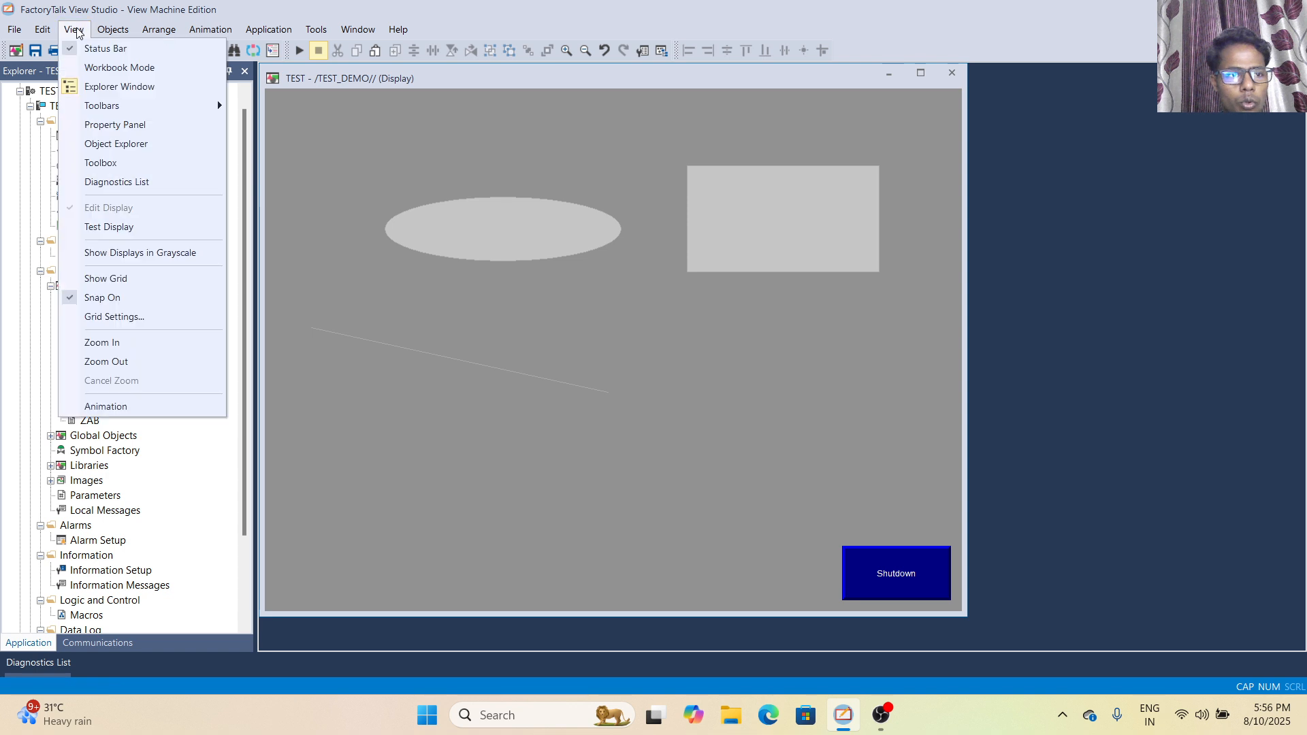
{"action": "left_click", "coordinate": [100, 297]}
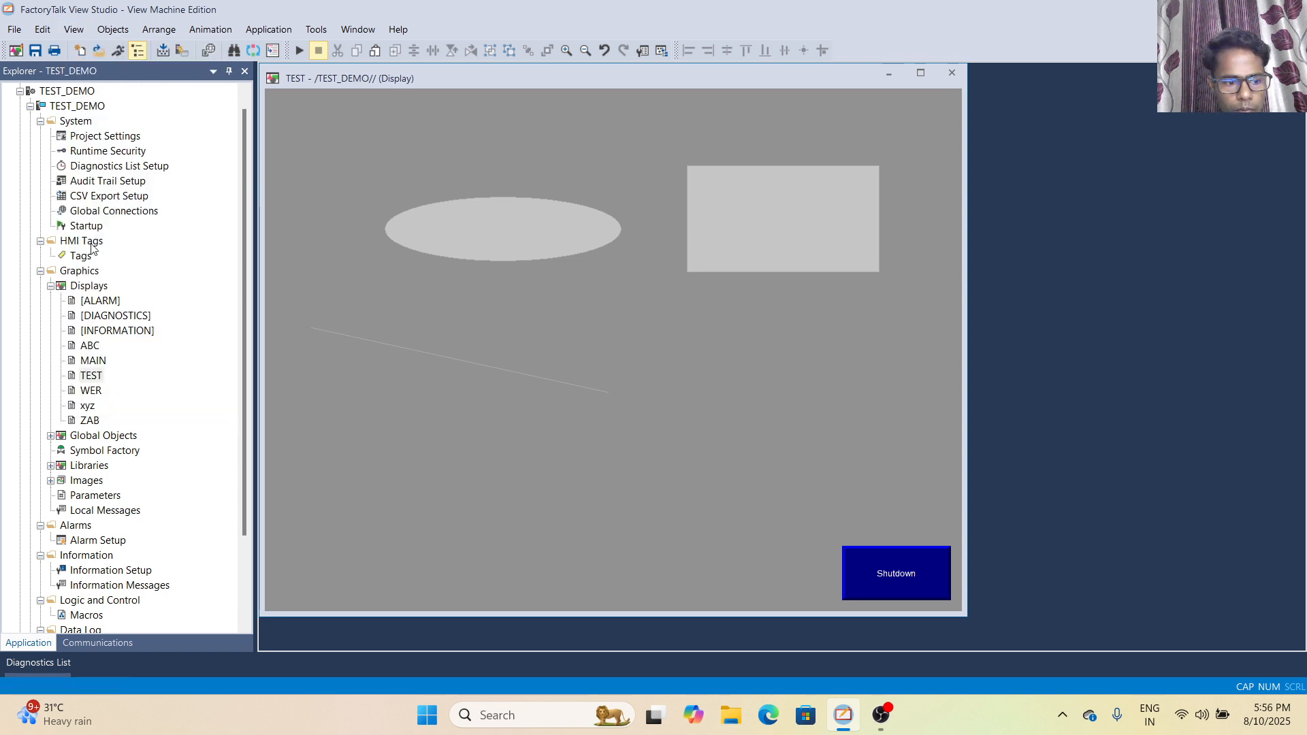
{"action": "left_click", "coordinate": [84, 32]}
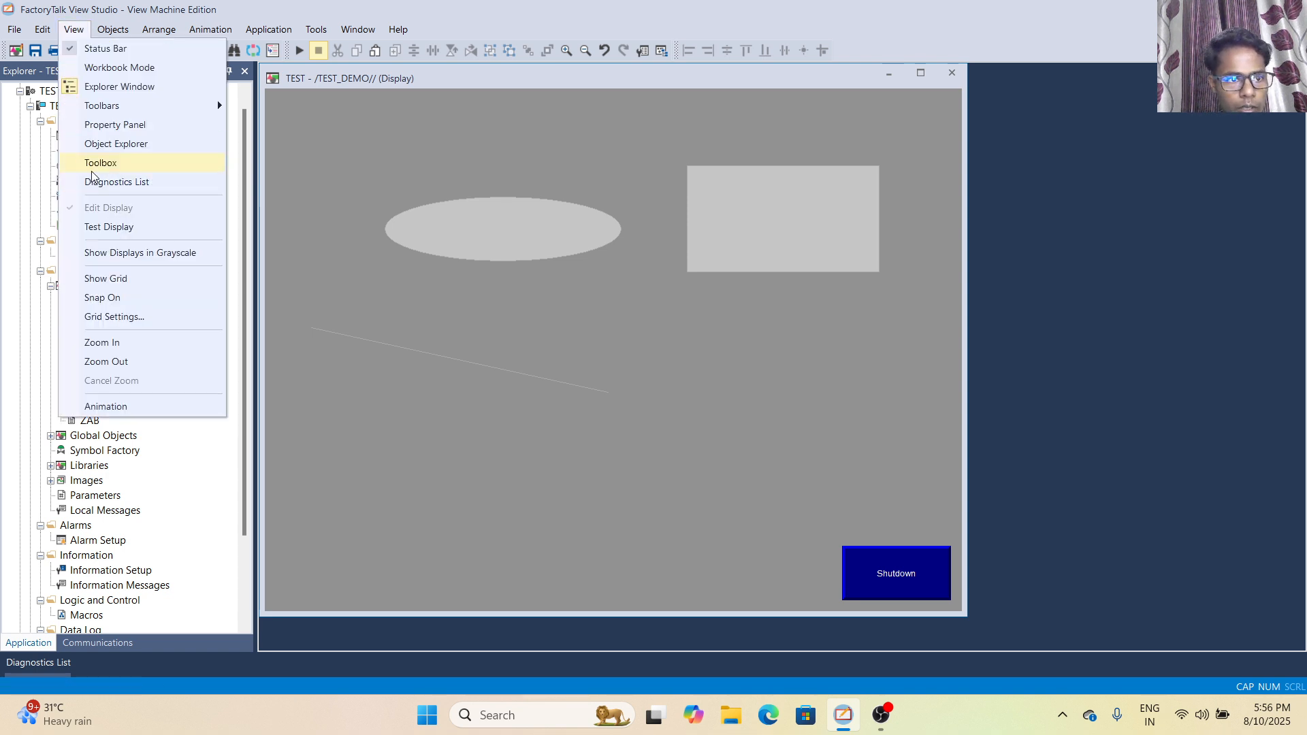
- Turn snap to grid on and back off once more
{"action": "left_click", "coordinate": [105, 301]}
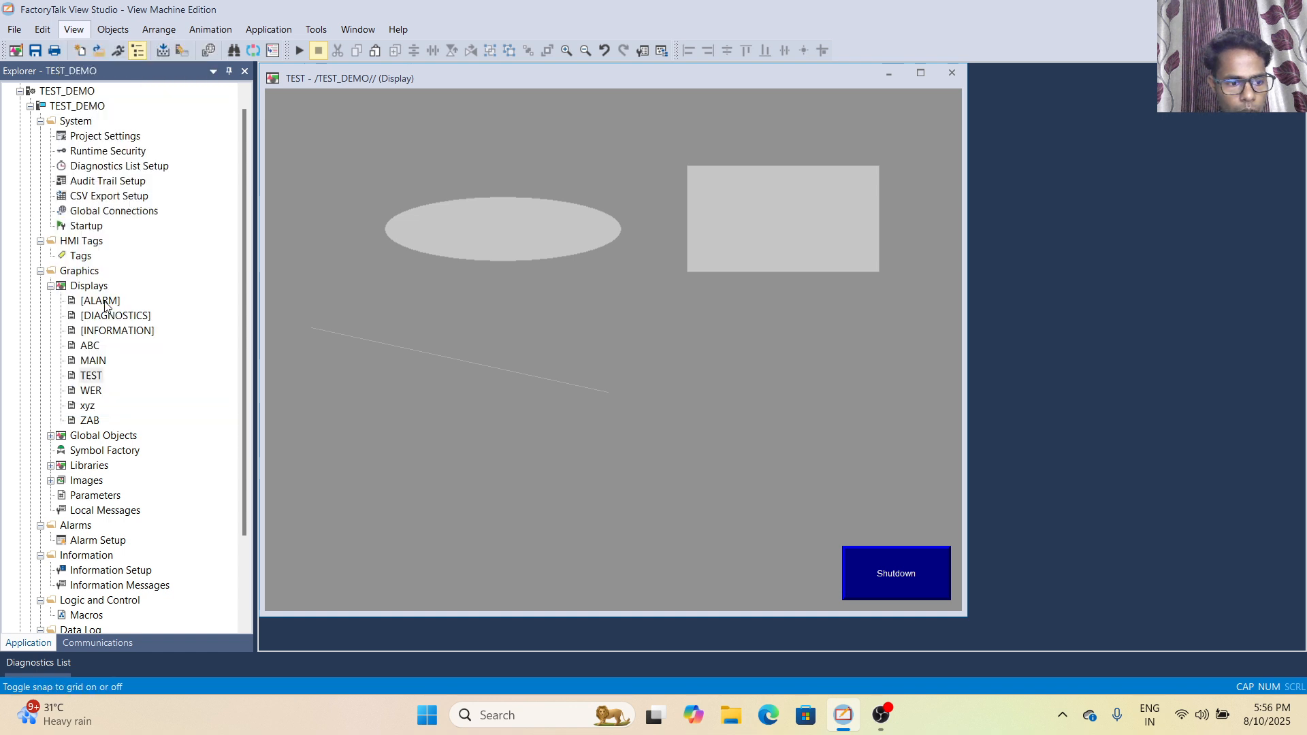
{"action": "left_click", "coordinate": [77, 31]}
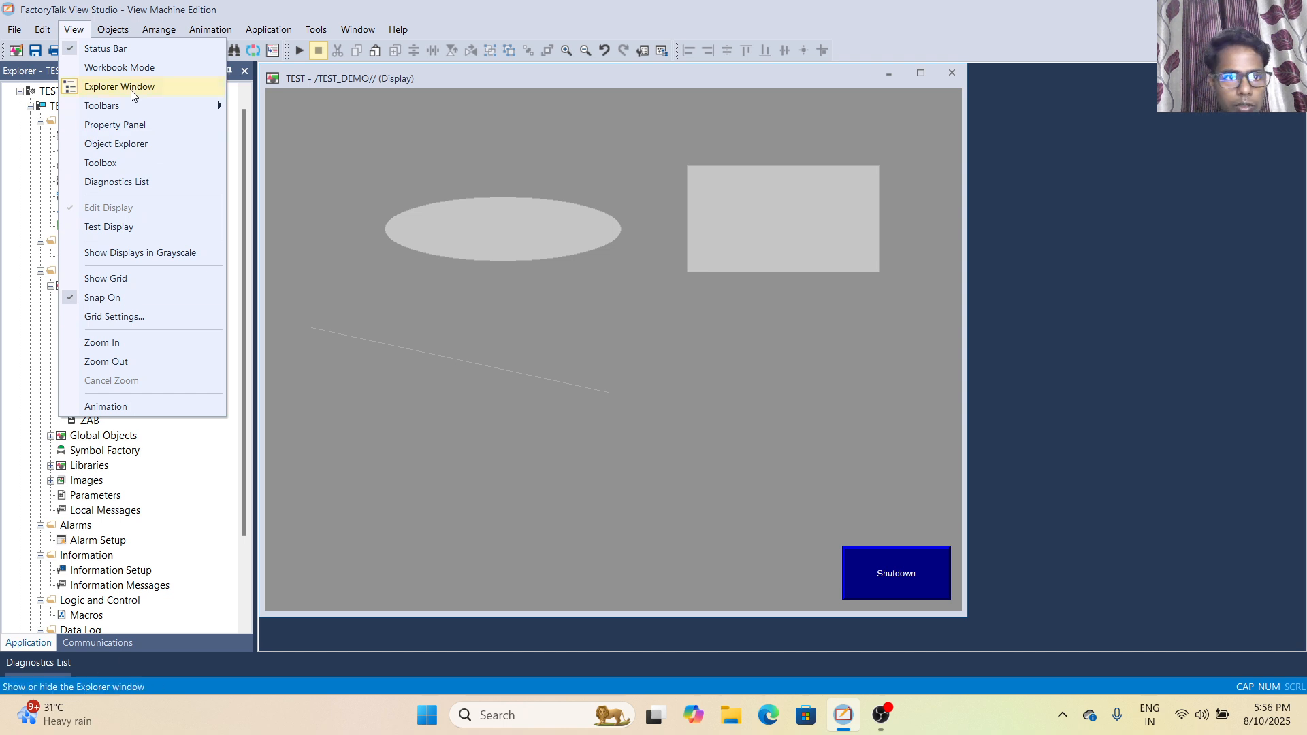
{"action": "left_click", "coordinate": [111, 303]}
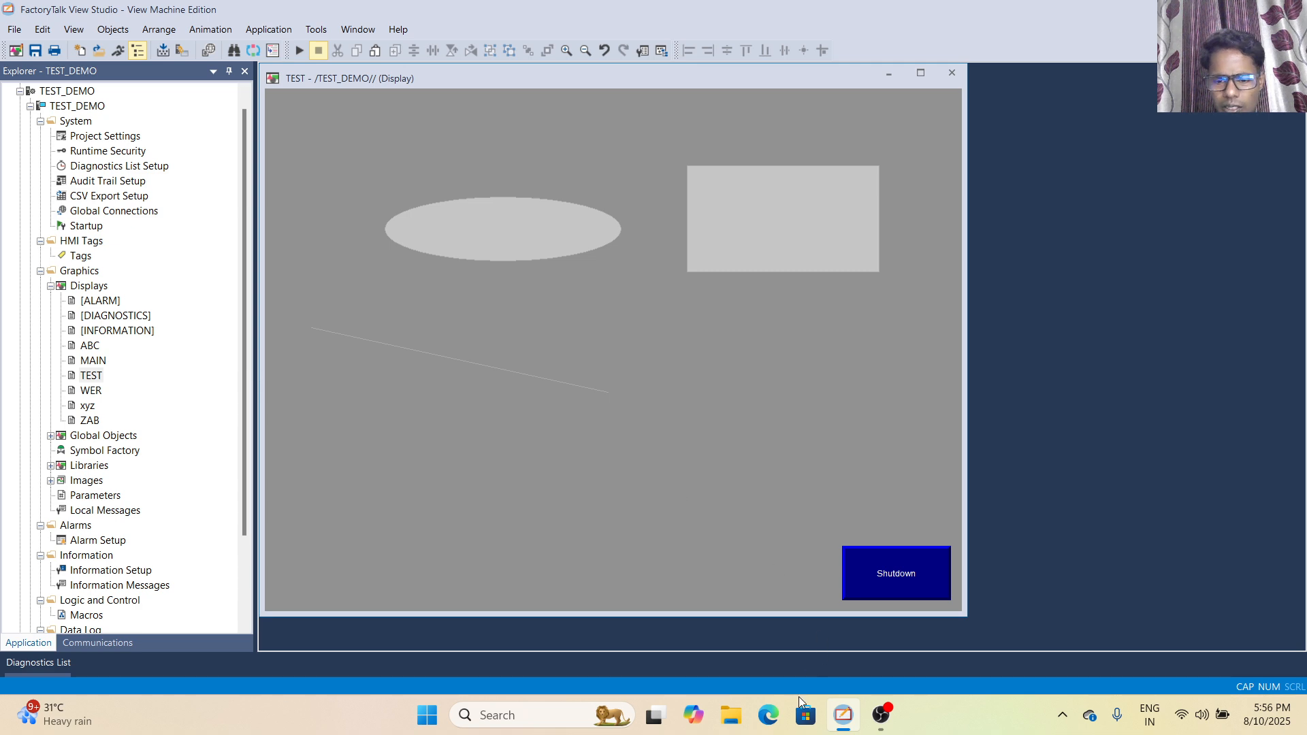
- Look through the Screenshots folder under Pictures in File Explorer and return to FactoryTalk View Studio
{"action": "left_click", "coordinate": [736, 719]}
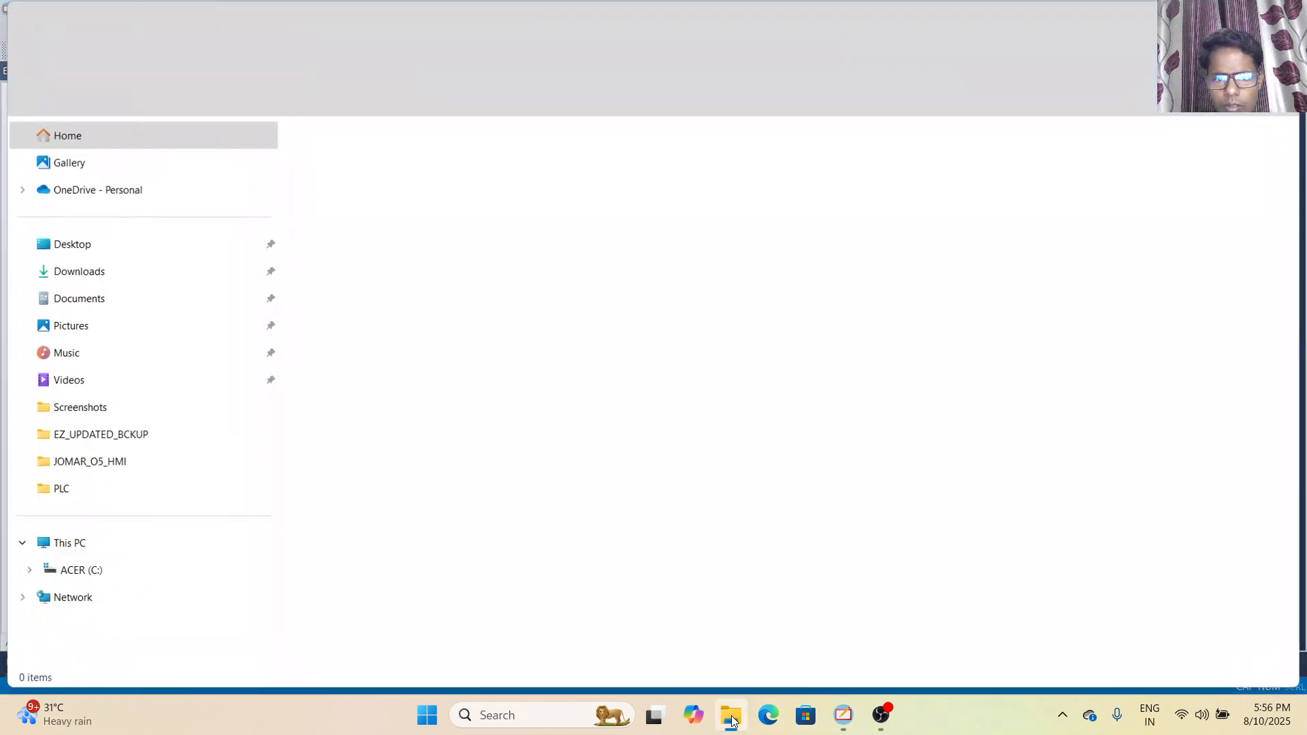
{"action": "left_click", "coordinate": [732, 720]}
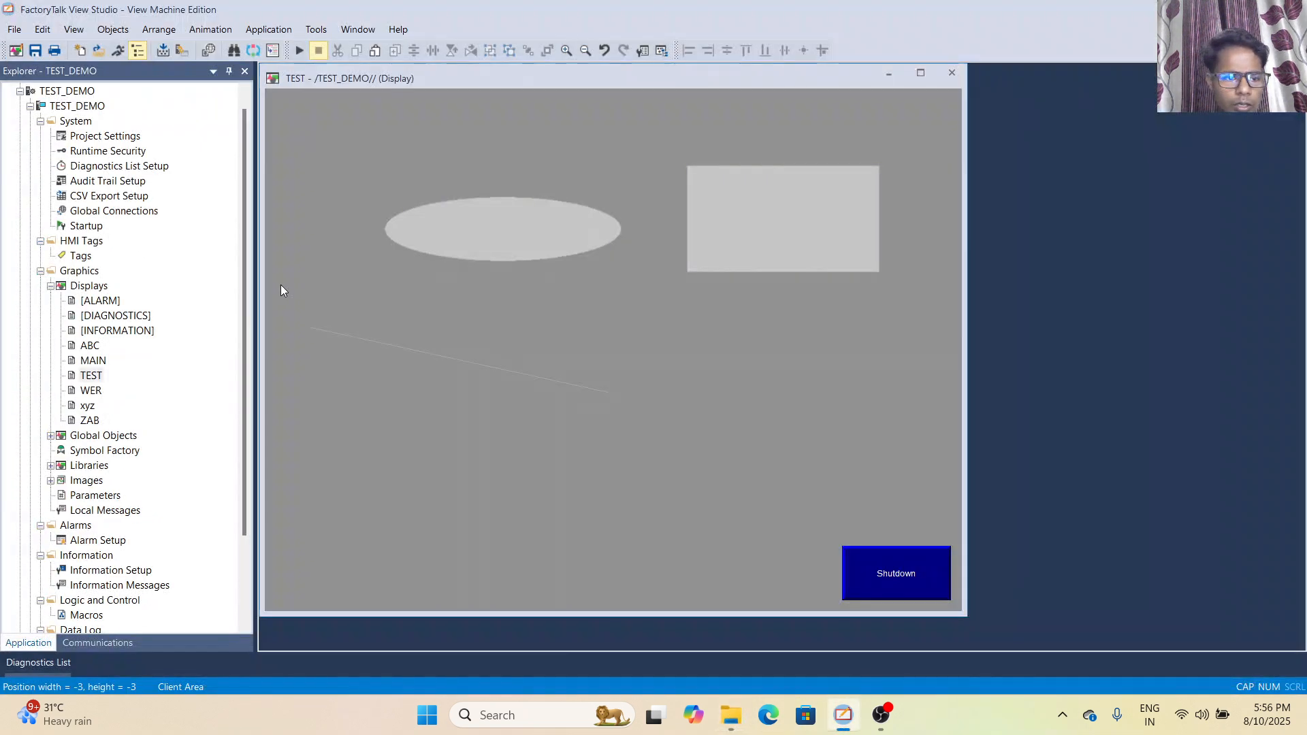
{"action": "left_click", "coordinate": [727, 702]}
{"action": "left_click", "coordinate": [131, 328]}
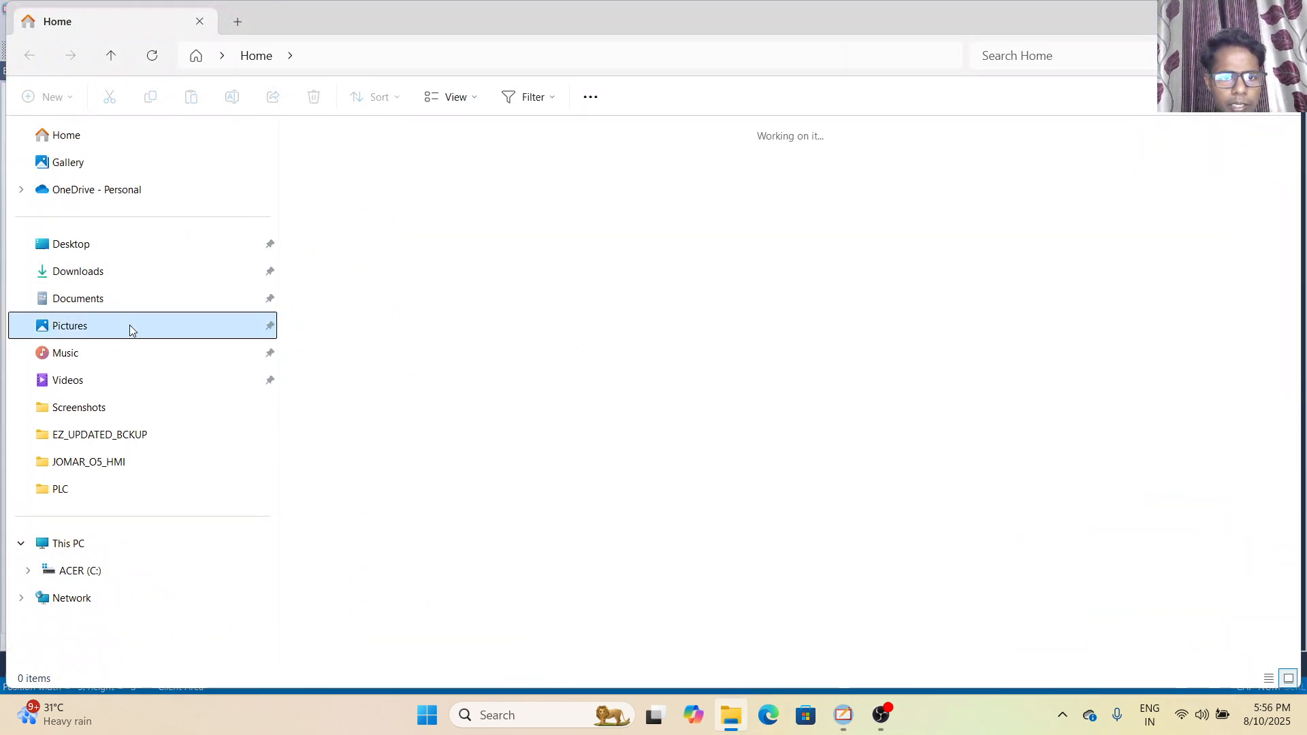
{"action": "double_click", "coordinate": [342, 154]}
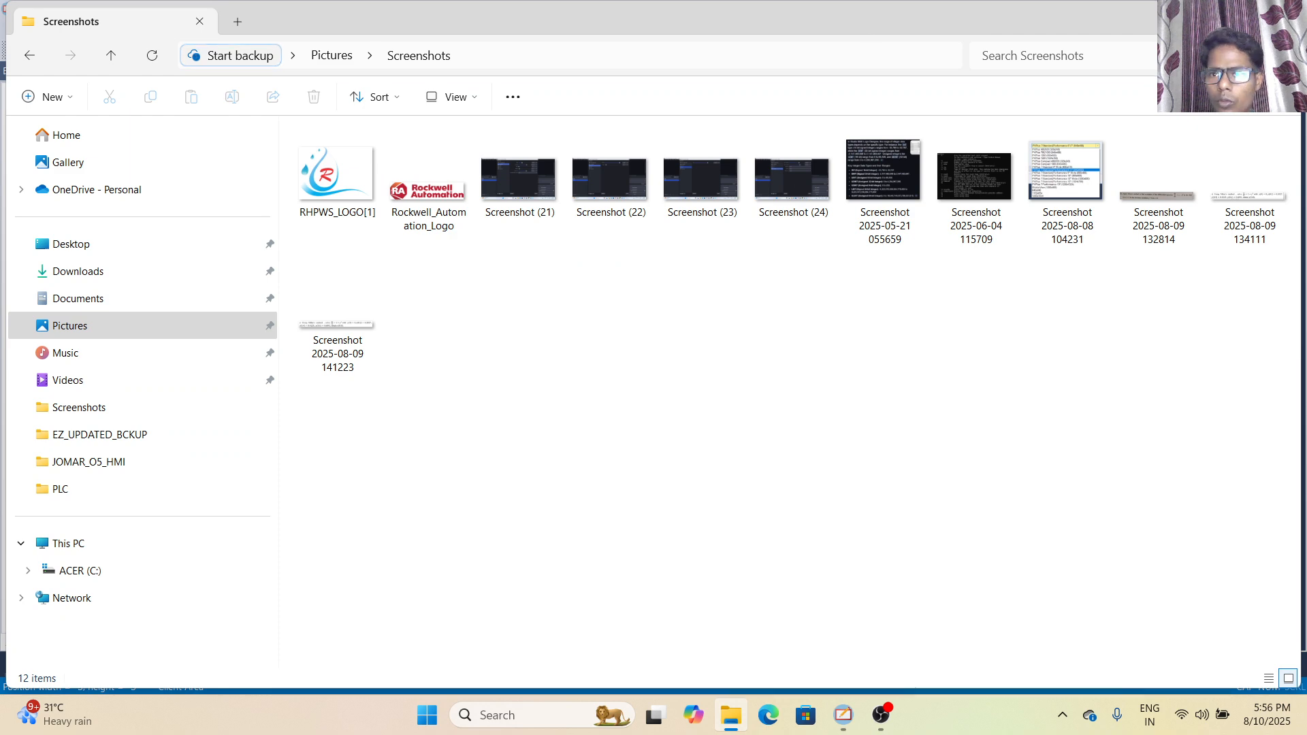
{"action": "left_click", "coordinate": [1204, 19]}
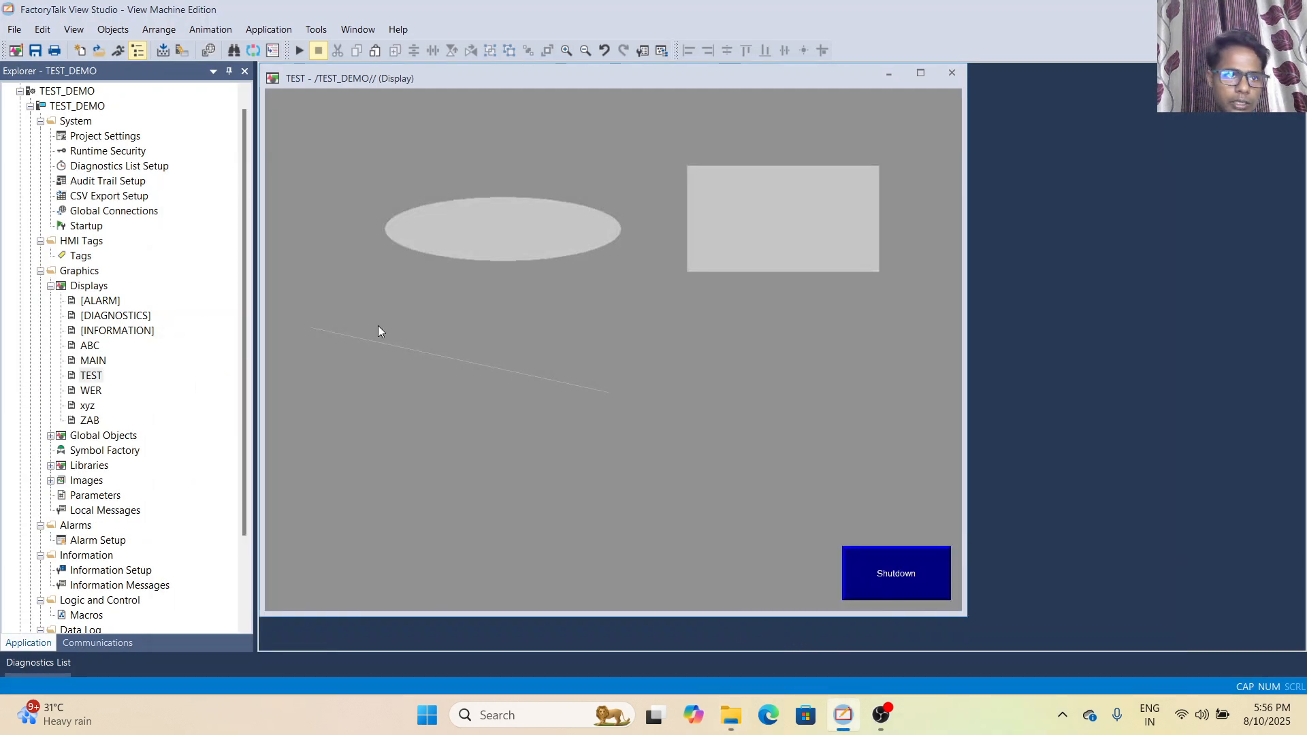
- Enable both Show Grid and Snap To Grid for the TEST display in the grid settings
{"action": "left_click", "coordinate": [74, 29]}
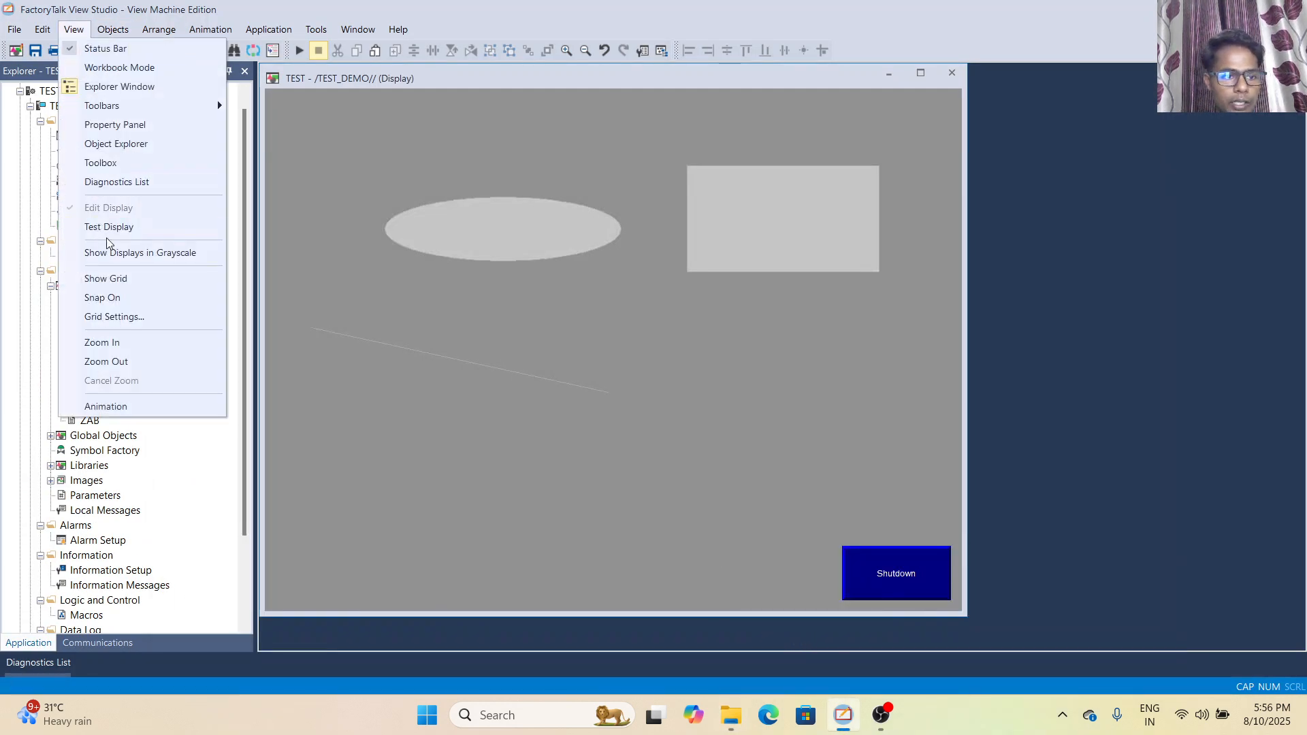
{"action": "left_click", "coordinate": [124, 320]}
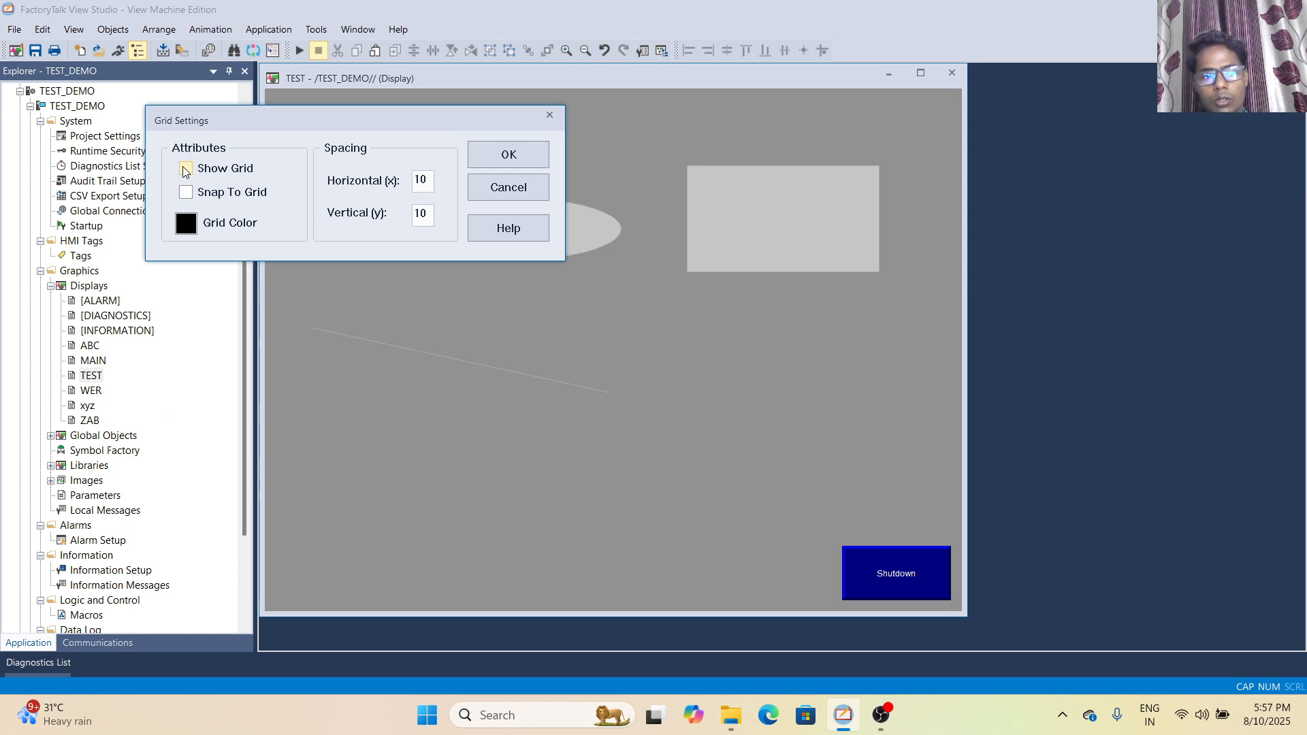
{"action": "left_click", "coordinate": [185, 191]}
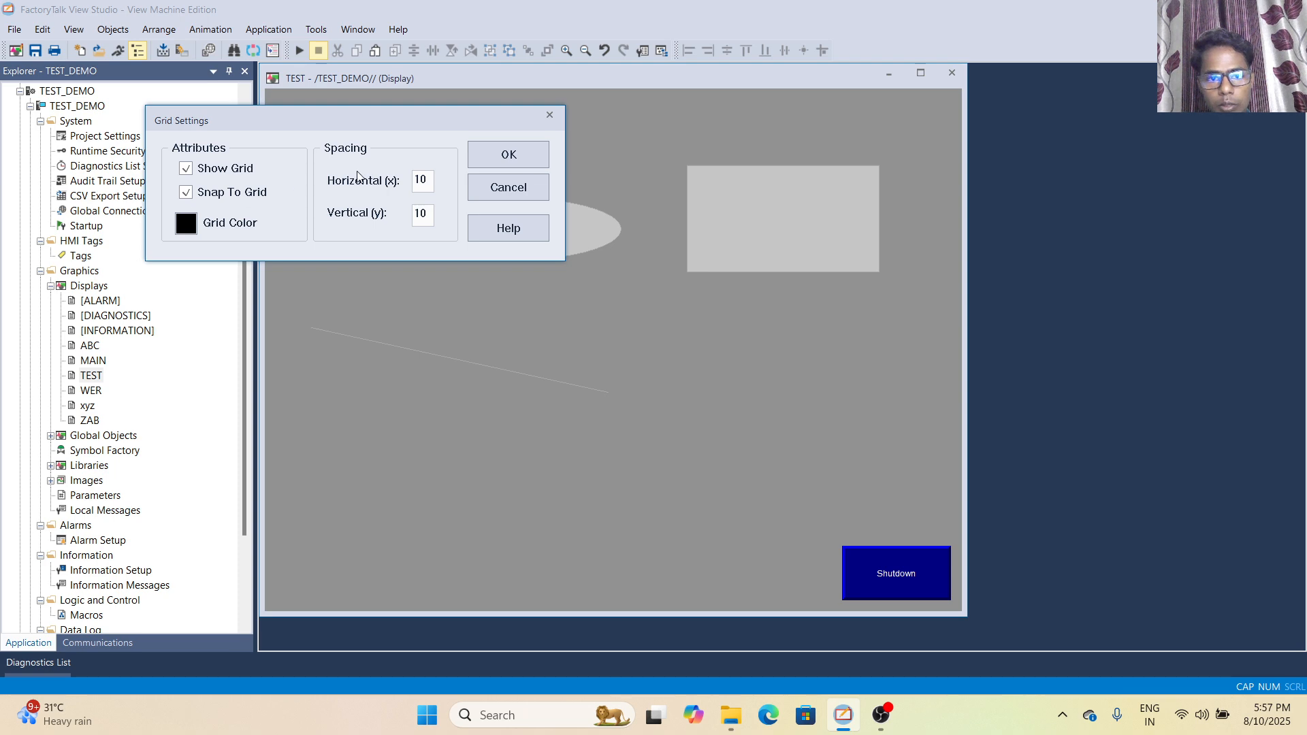
{"action": "left_click", "coordinate": [504, 156]}
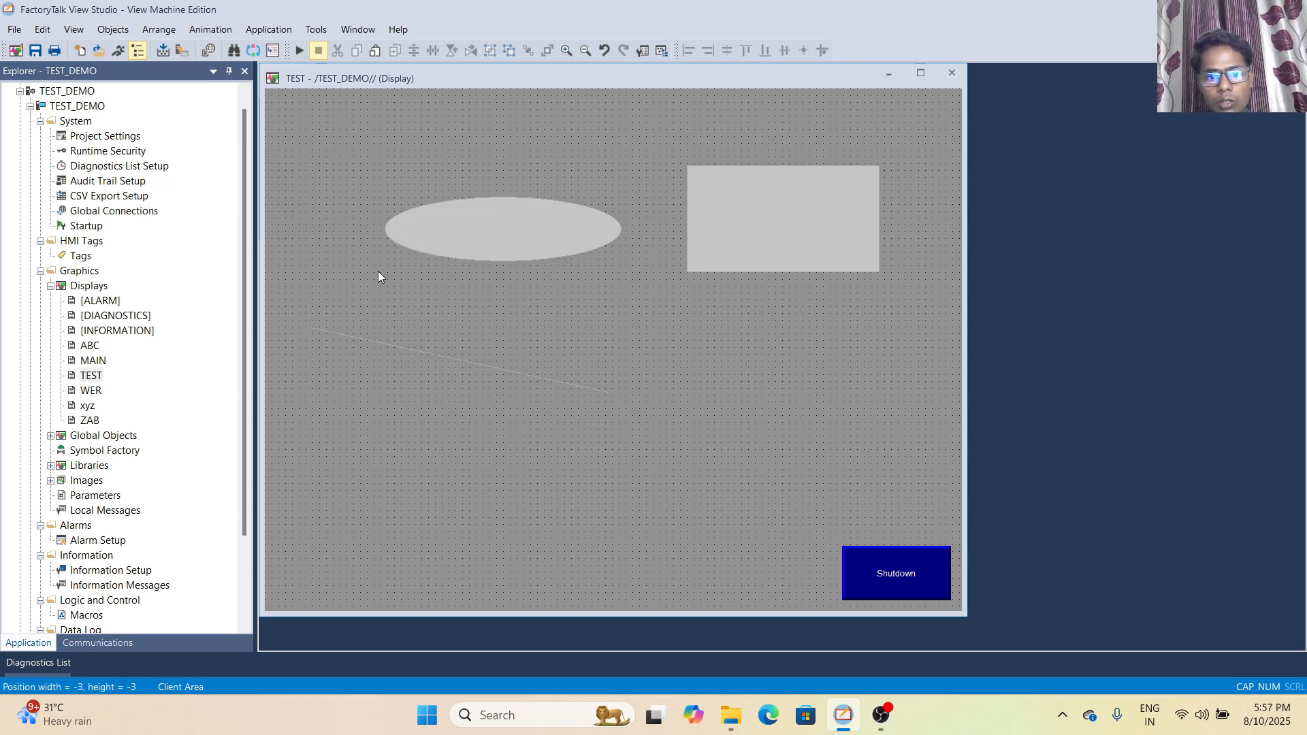
- Disable Show Grid and Snap To Grid in the grid settings and set the grid colour to red
{"action": "left_click", "coordinate": [73, 29]}
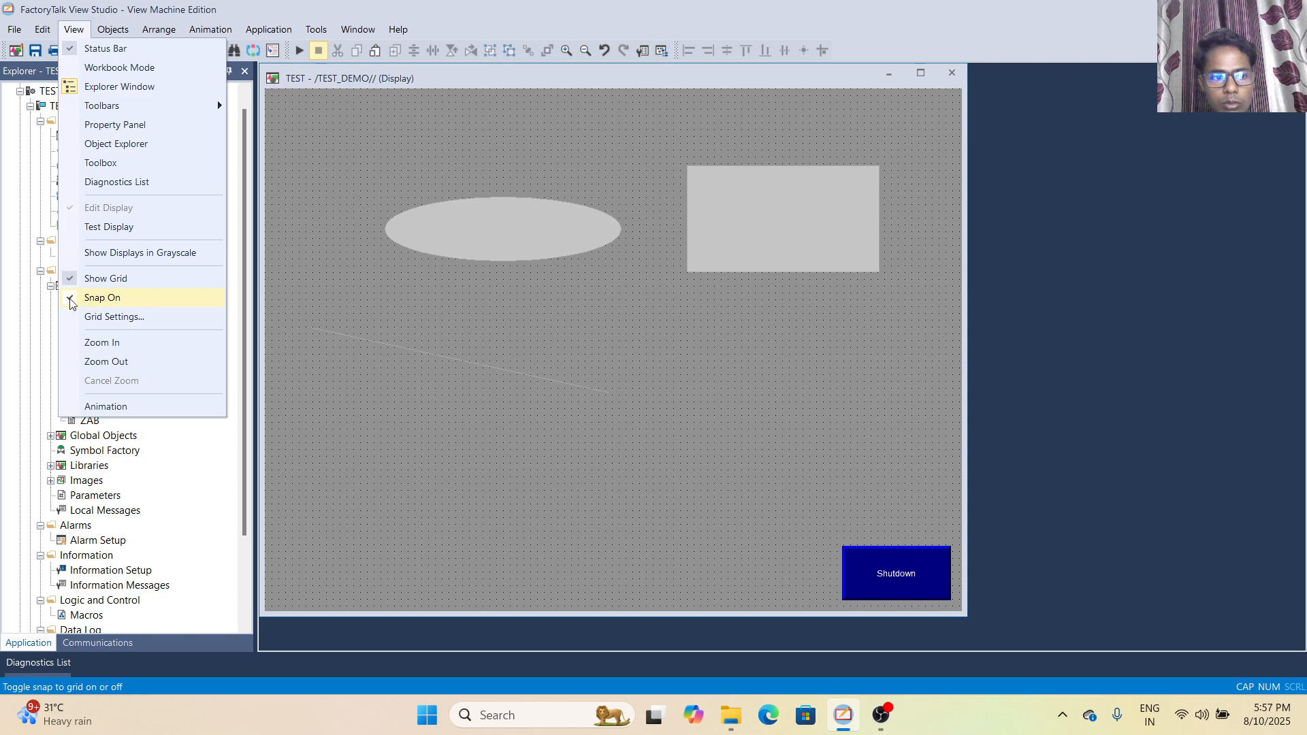
{"action": "left_click", "coordinate": [87, 319]}
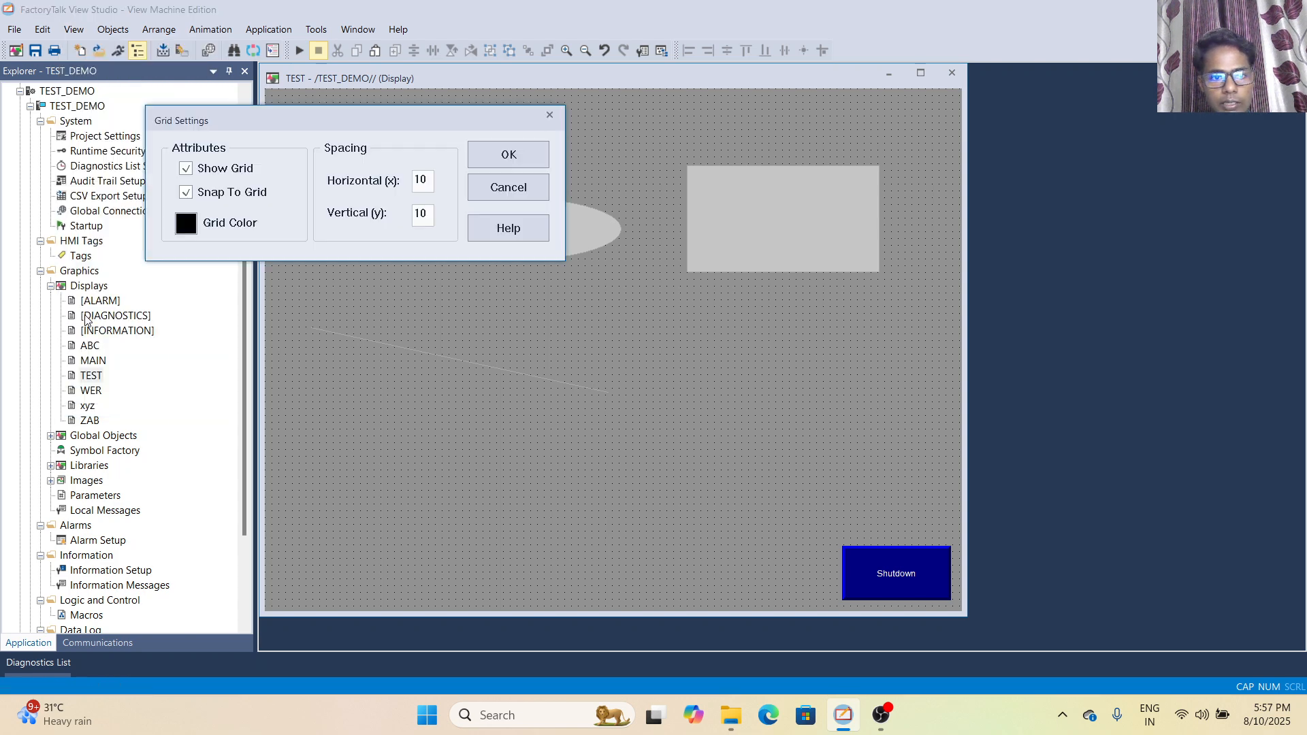
{"action": "left_click", "coordinate": [186, 168]}
{"action": "left_click", "coordinate": [185, 192]}
{"action": "left_click", "coordinate": [185, 222]}
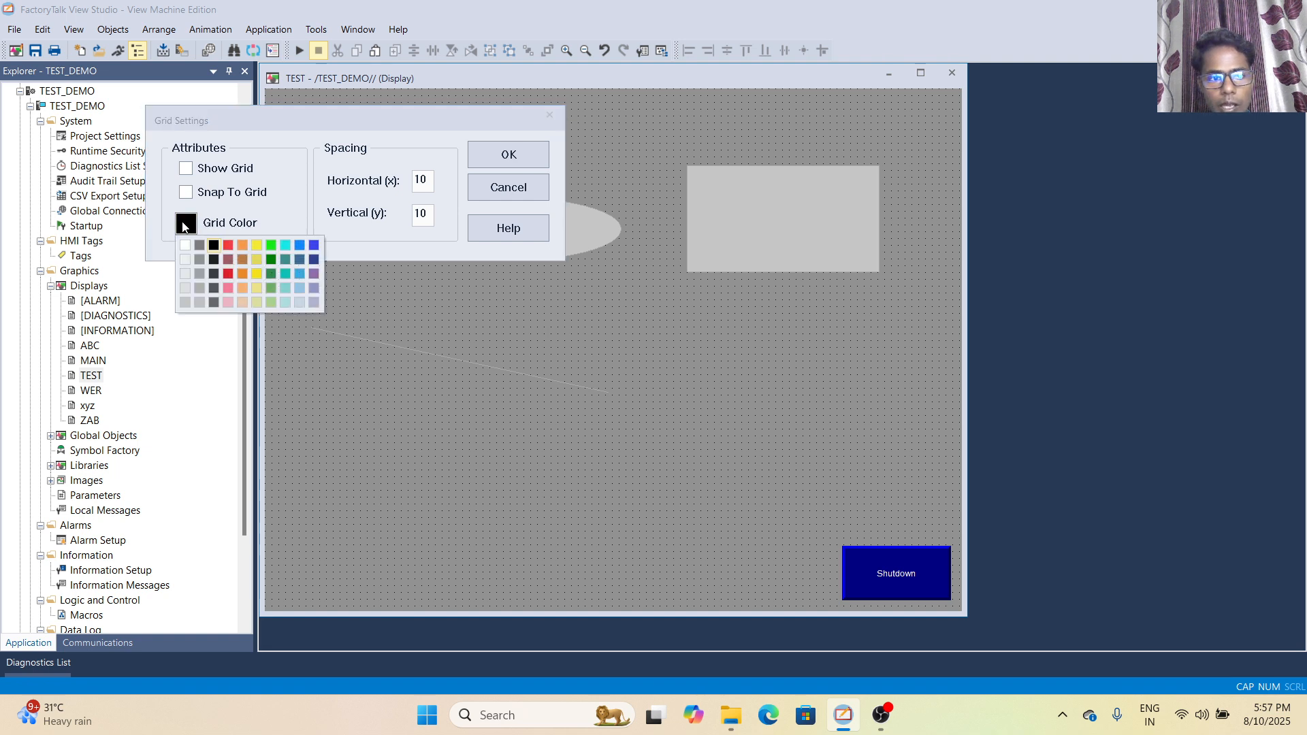
{"action": "left_click", "coordinate": [230, 245]}
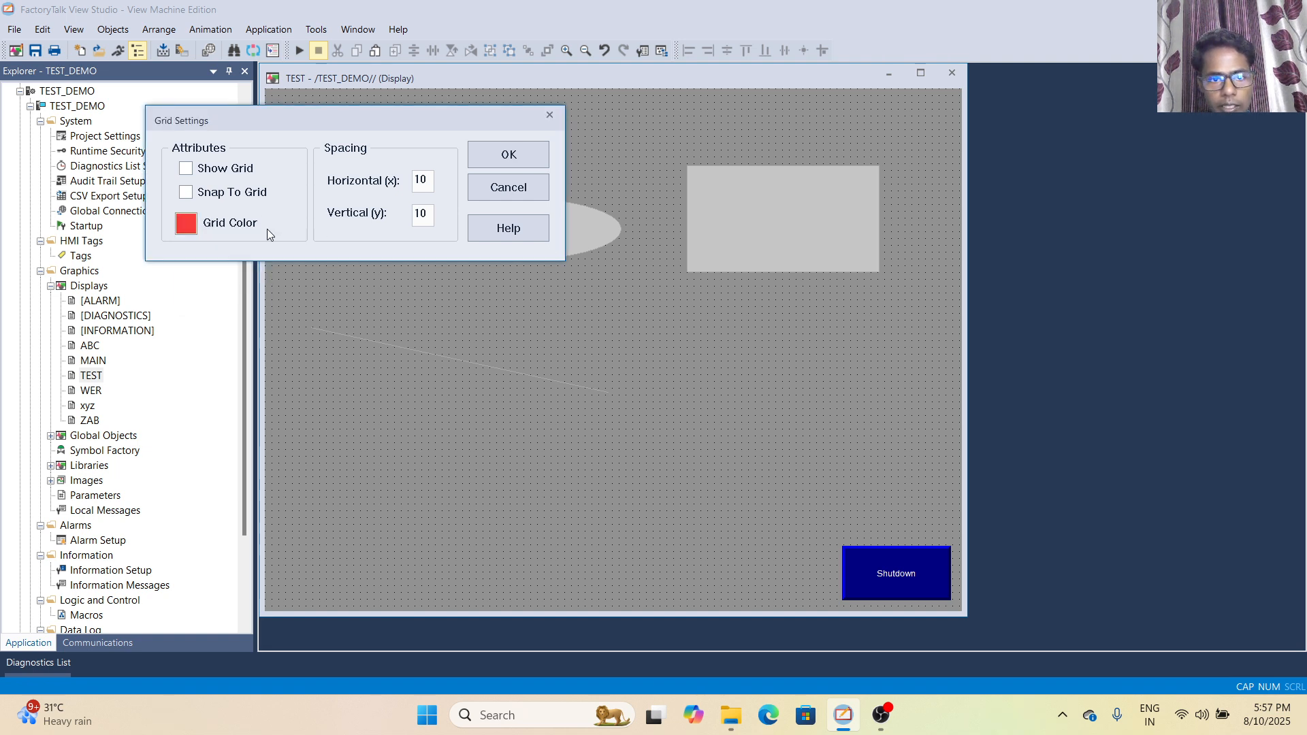
{"action": "left_click", "coordinate": [489, 162]}
- Turn the grid and snap to grid back on through the grid settings to show the grid in red
{"action": "left_click", "coordinate": [73, 29]}
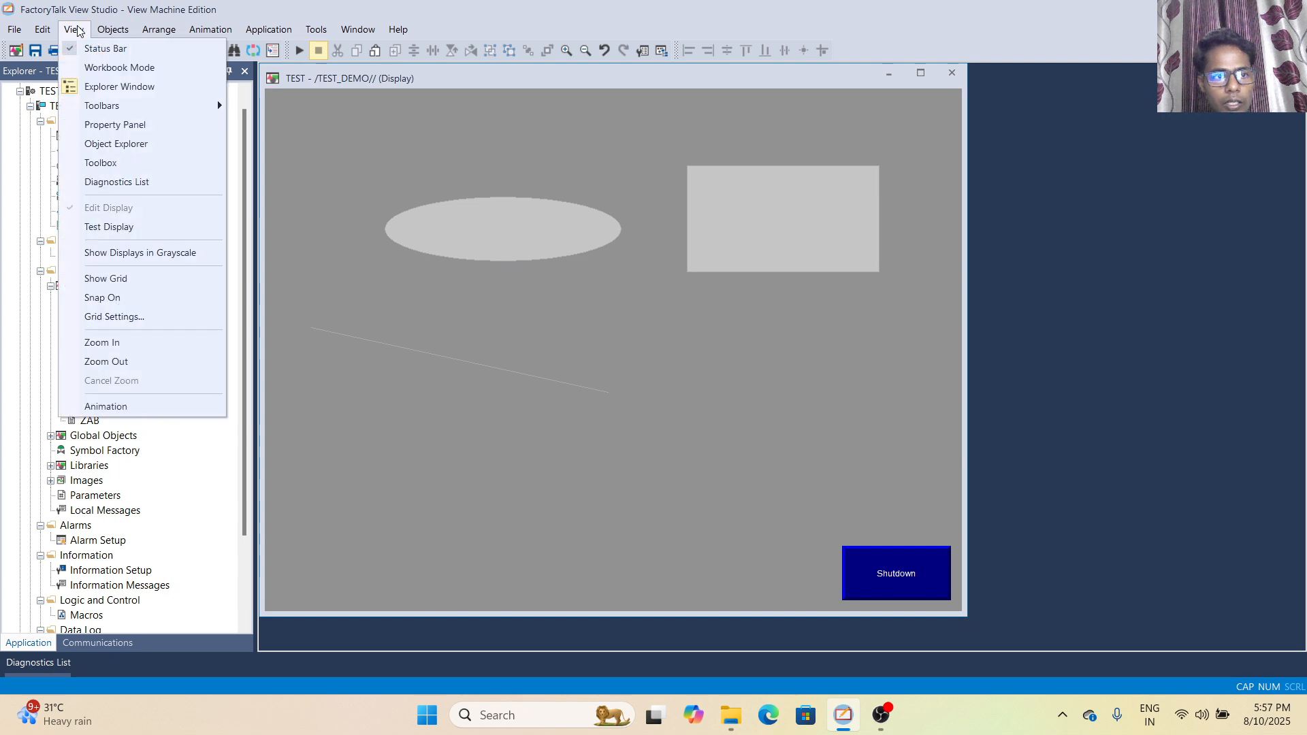
{"action": "left_click", "coordinate": [127, 319]}
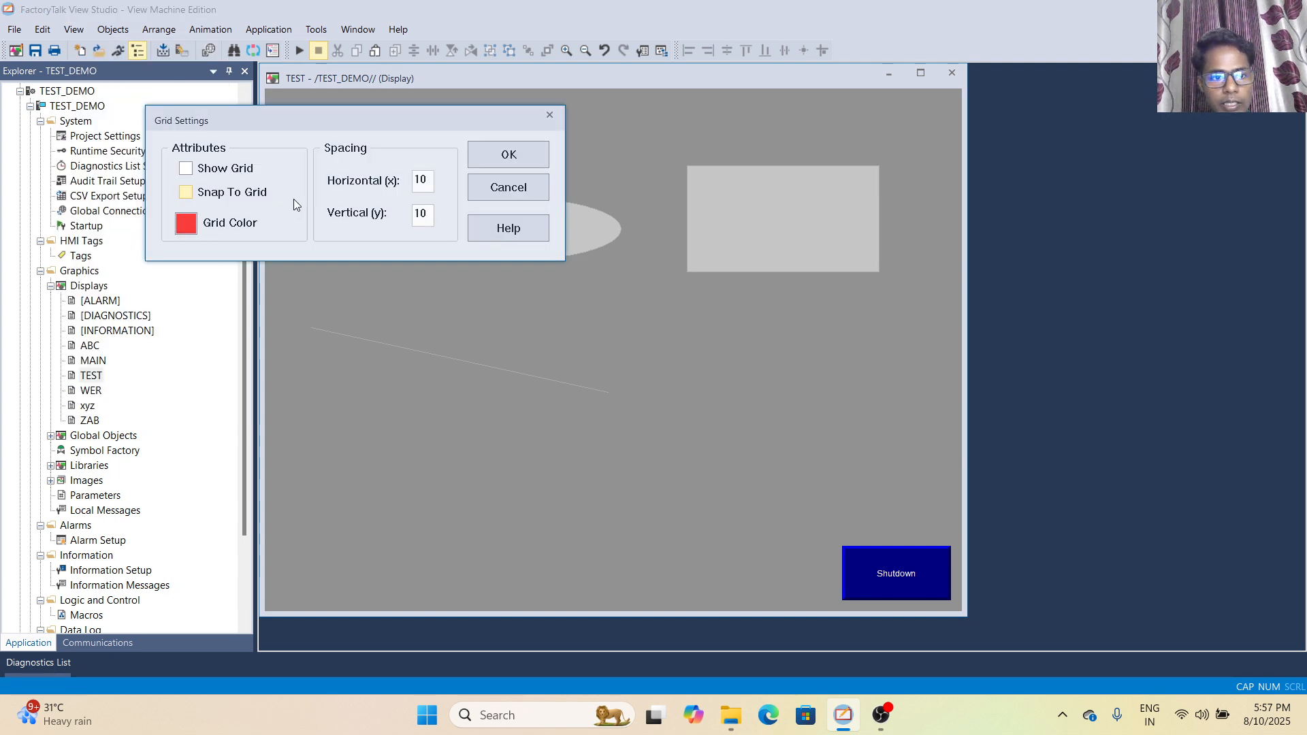
{"action": "left_click", "coordinate": [186, 169]}
{"action": "left_click", "coordinate": [511, 155]}
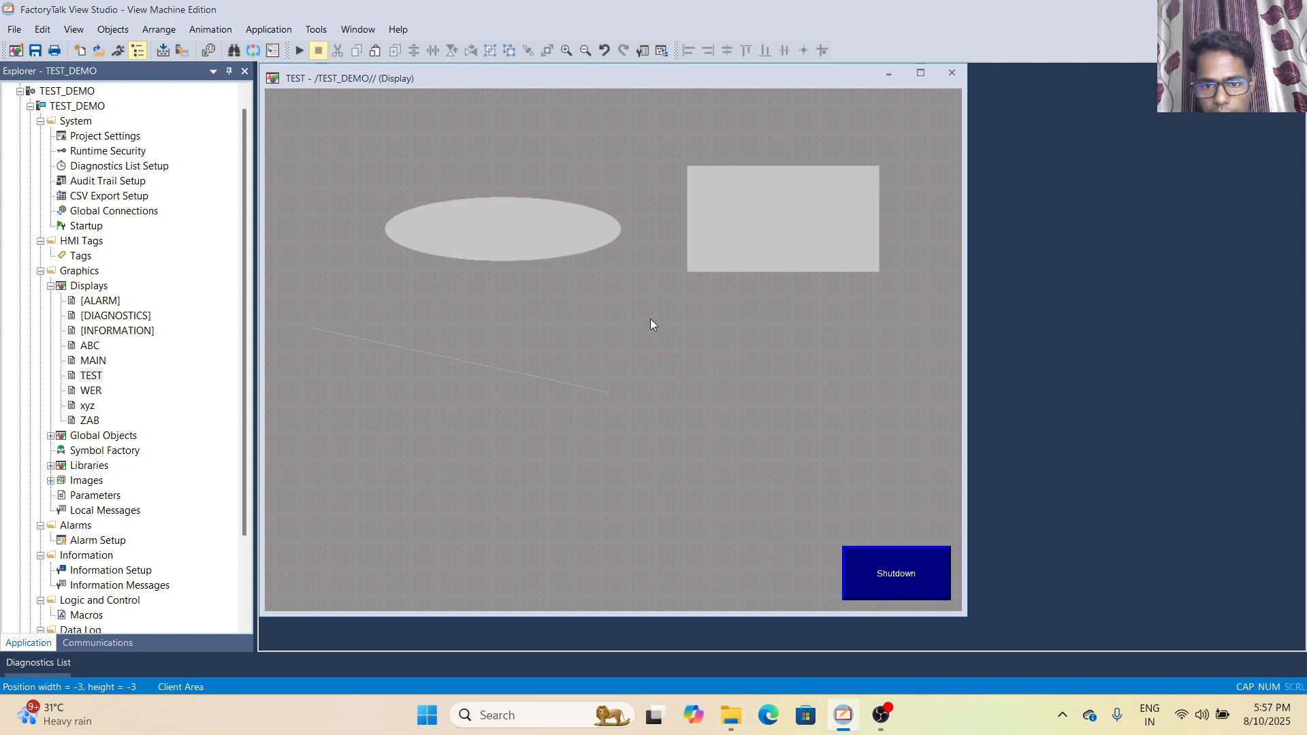
- Switch off both snap to grid and the red grid in the grid settings
{"action": "left_click", "coordinate": [73, 30]}
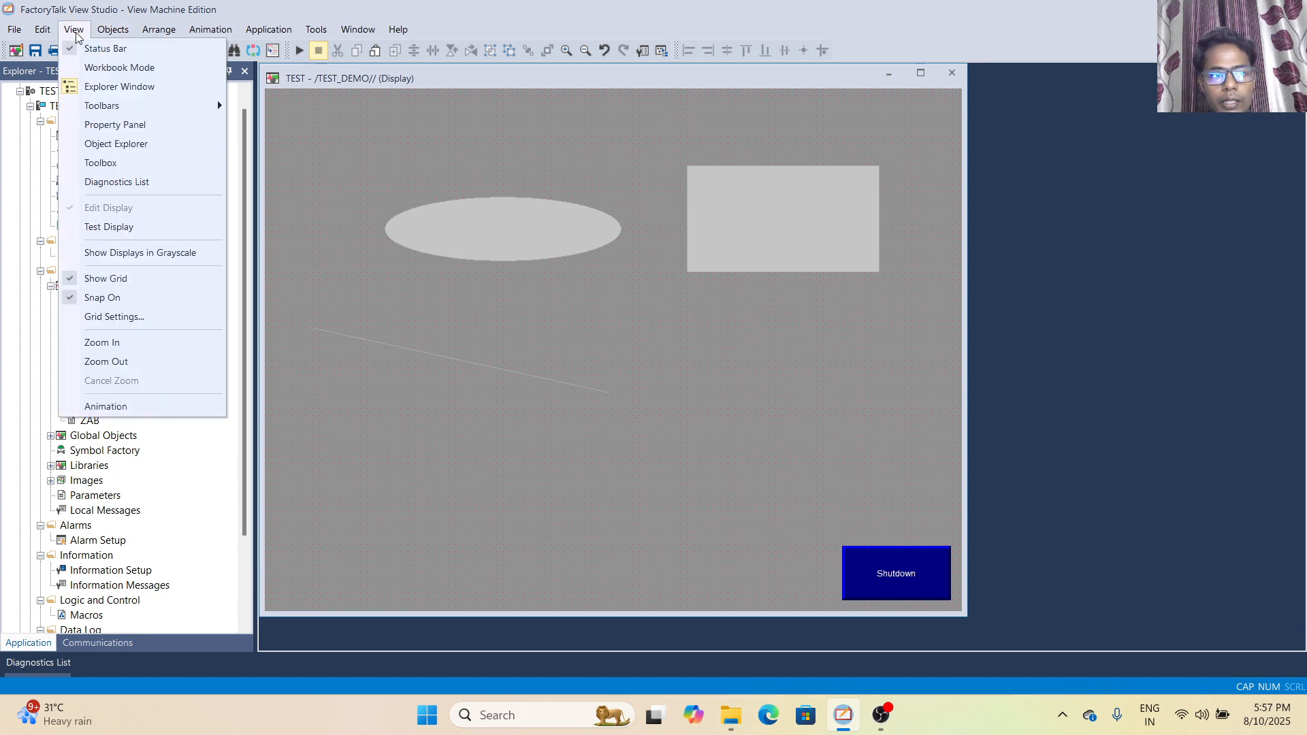
{"action": "left_click", "coordinate": [106, 318]}
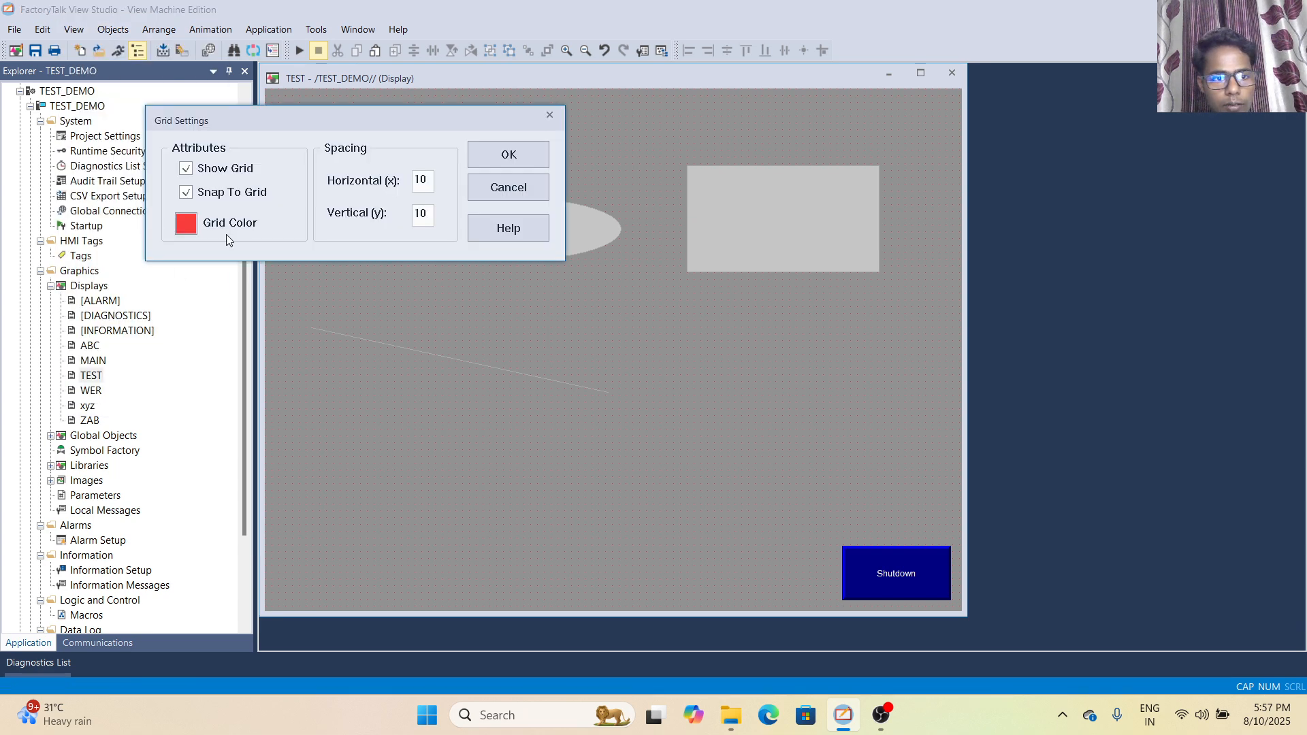
{"action": "left_click", "coordinate": [186, 192]}
{"action": "left_click", "coordinate": [186, 168]}
{"action": "left_click", "coordinate": [509, 154]}
- Zoom in on the TEST display in several increments and zoom back out past its normal size
{"action": "left_click", "coordinate": [74, 30]}
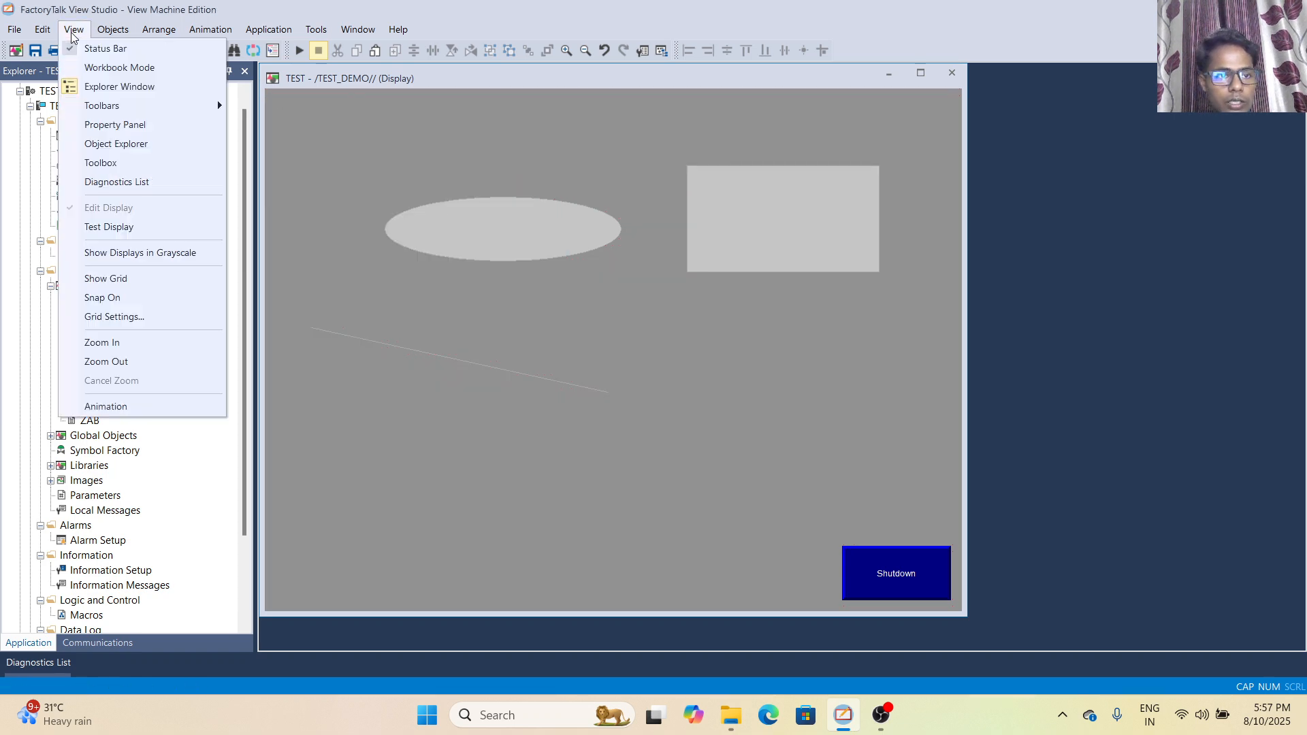
{"action": "left_click", "coordinate": [114, 344]}
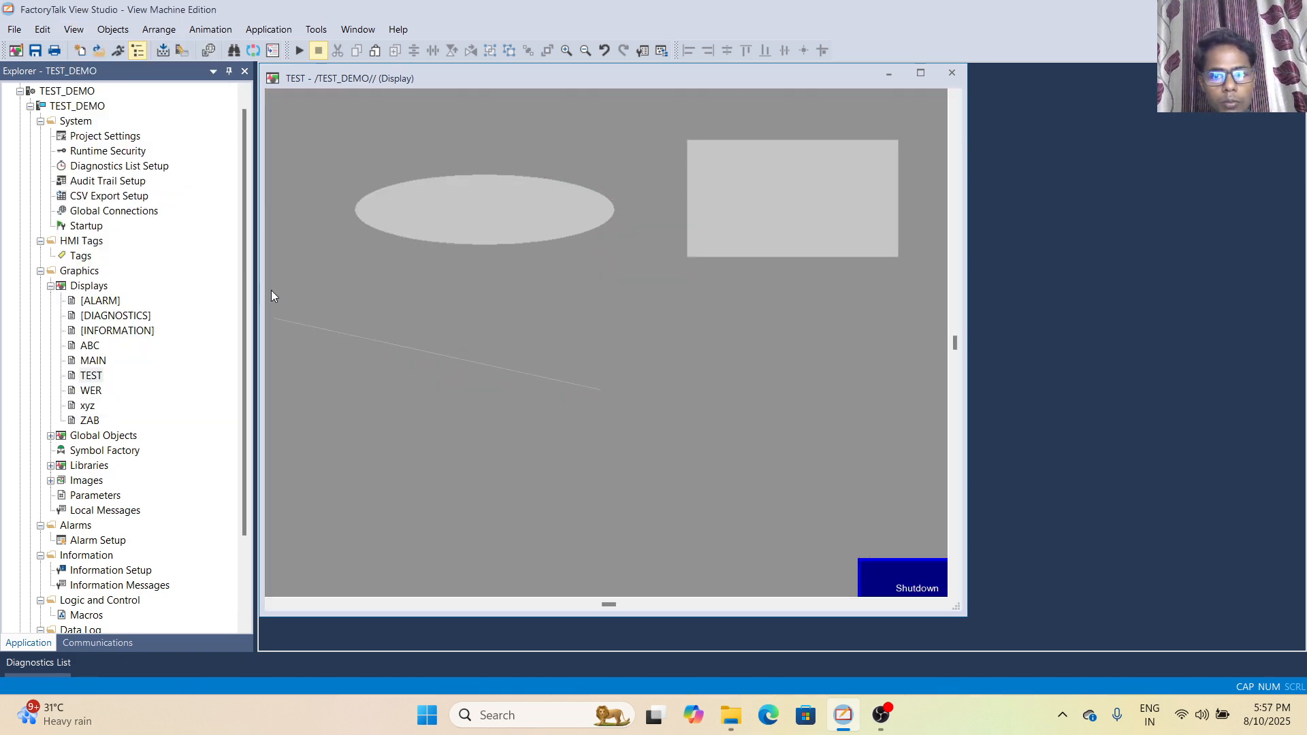
{"action": "left_click", "coordinate": [566, 51]}
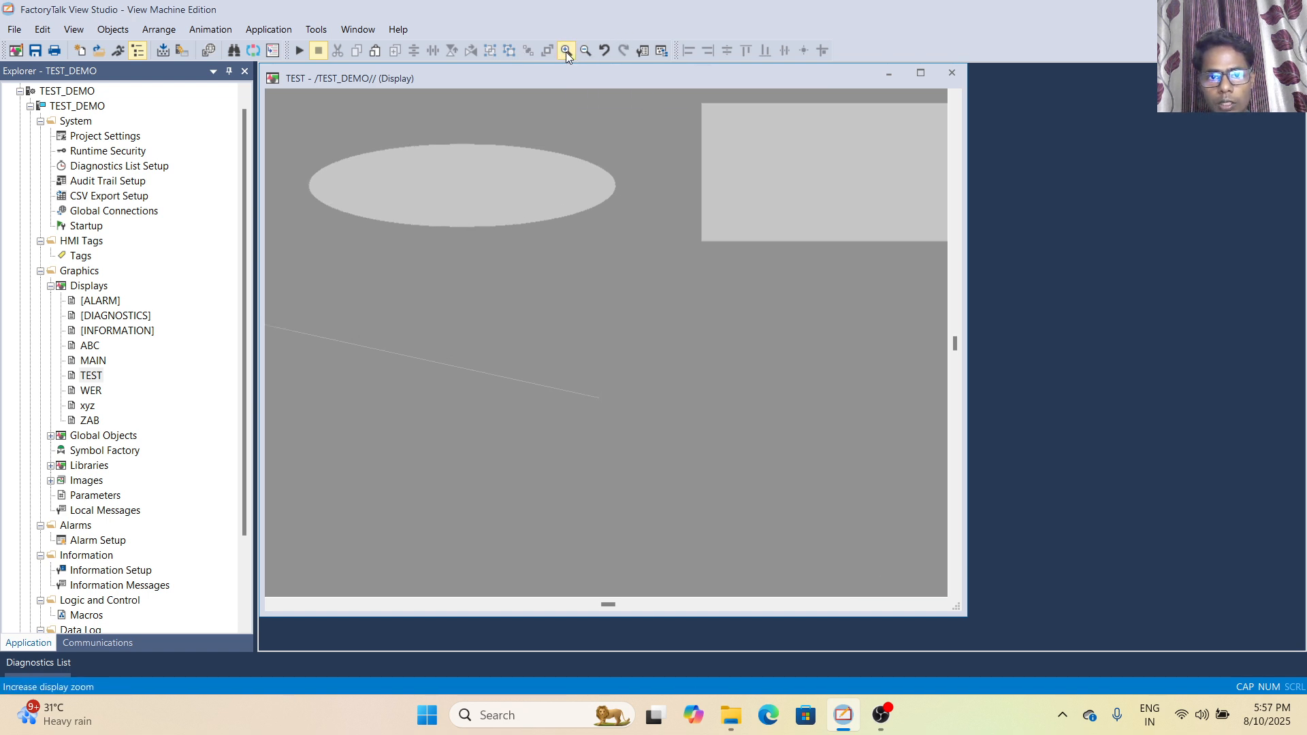
{"action": "left_click", "coordinate": [566, 52]}
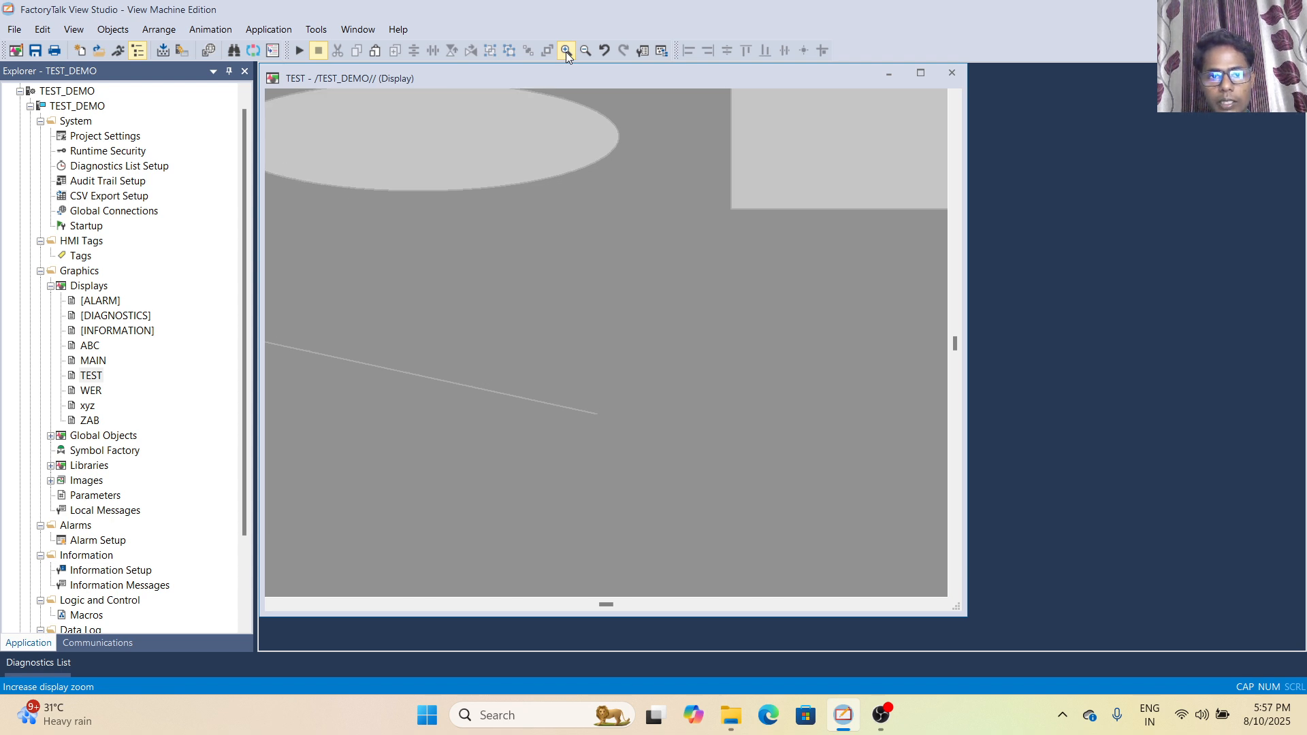
{"action": "left_click", "coordinate": [590, 52]}
{"action": "left_click", "coordinate": [590, 52]}
{"action": "left_click", "coordinate": [588, 52]}
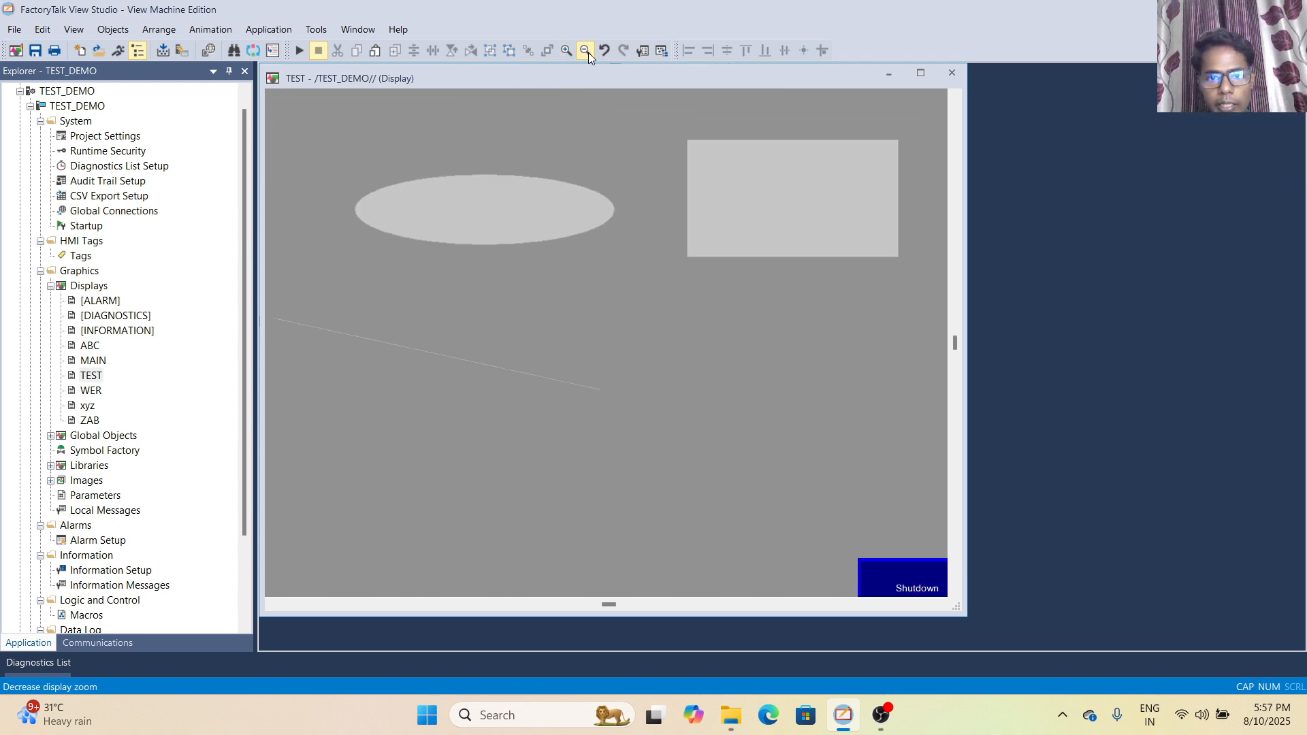
{"action": "left_click", "coordinate": [588, 52]}
{"action": "left_click", "coordinate": [588, 52]}
- Alternate between zooming in and out on the TEST display and reset it to normal size with Cancel Zoom
{"action": "left_click", "coordinate": [564, 52]}
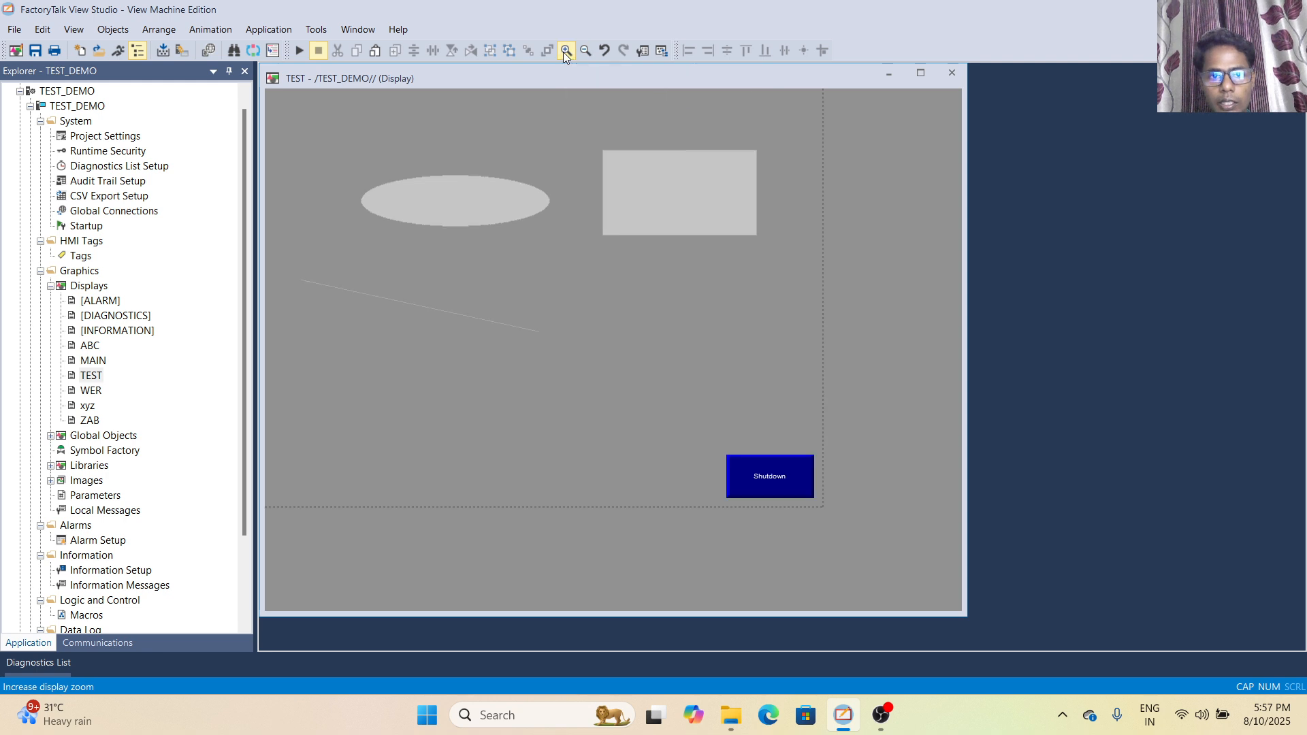
{"action": "left_click", "coordinate": [564, 52]}
{"action": "left_click", "coordinate": [564, 52]}
{"action": "left_click", "coordinate": [564, 52]}
{"action": "left_click", "coordinate": [586, 50]}
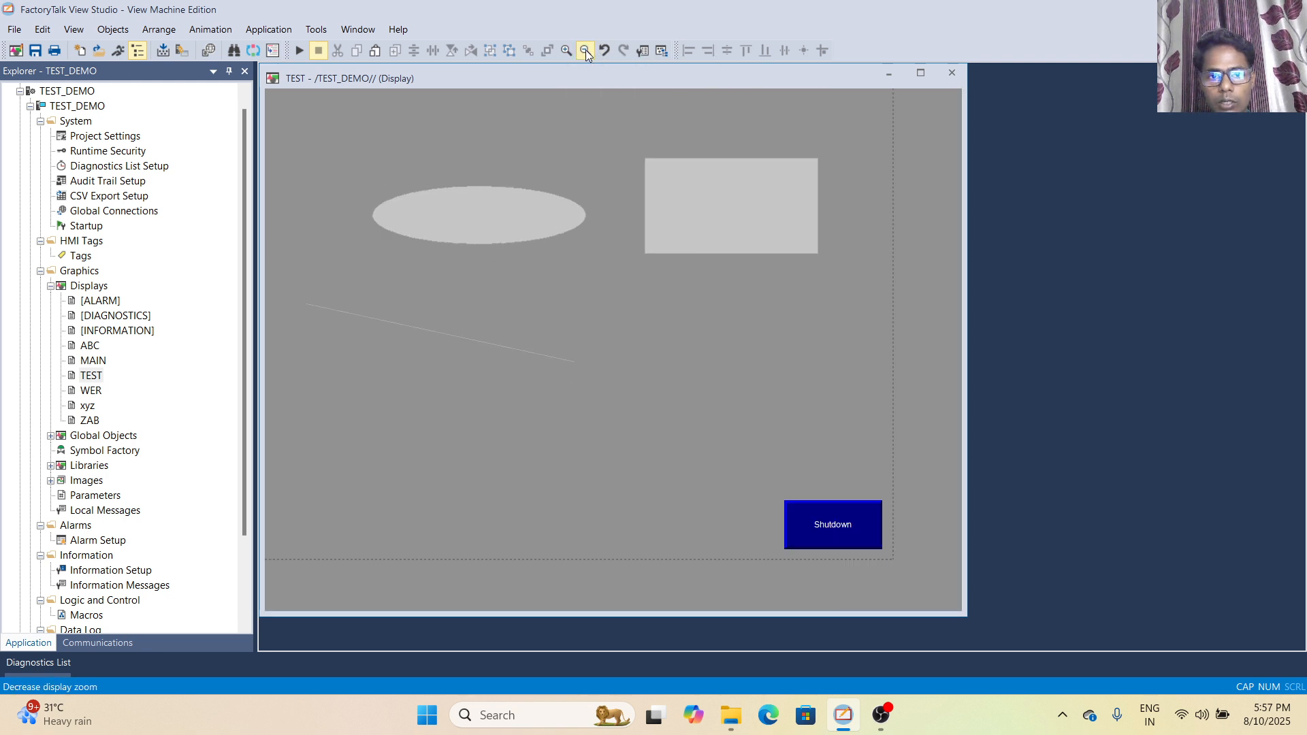
{"action": "left_click", "coordinate": [586, 50]}
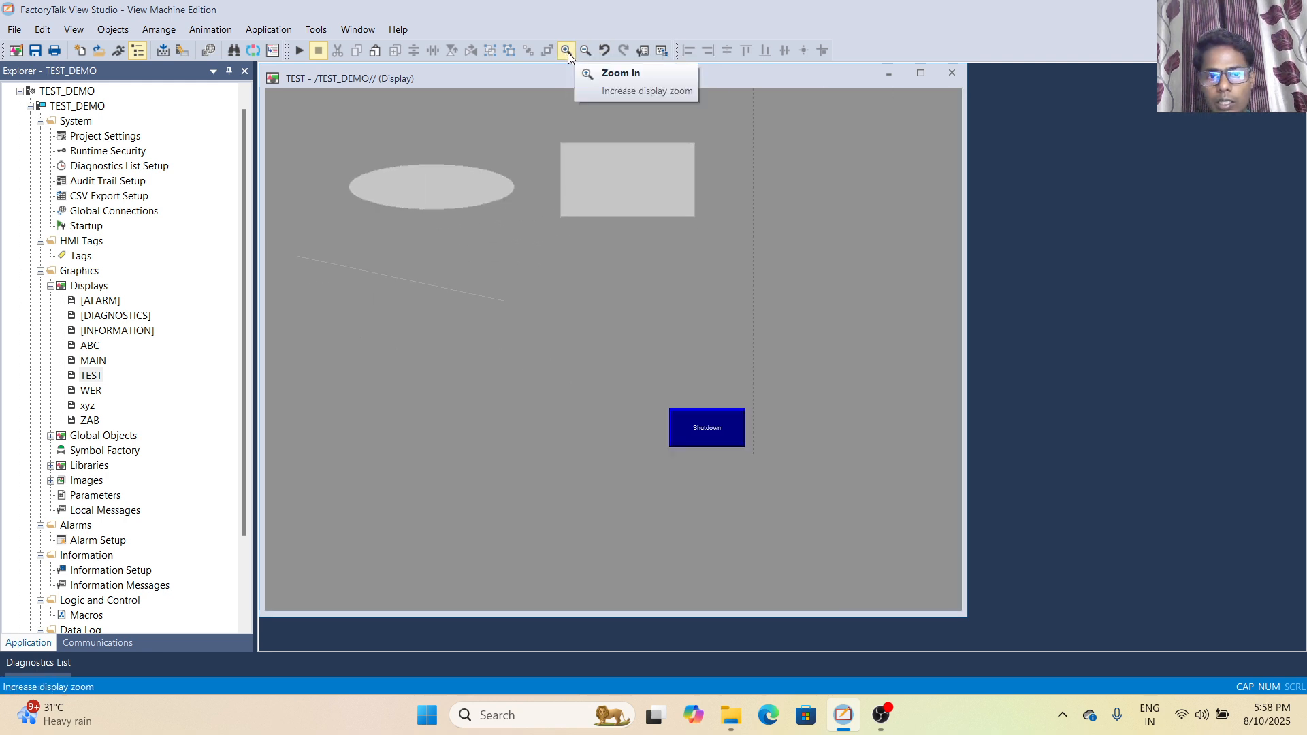
{"action": "left_click", "coordinate": [568, 52]}
{"action": "left_click", "coordinate": [567, 52]}
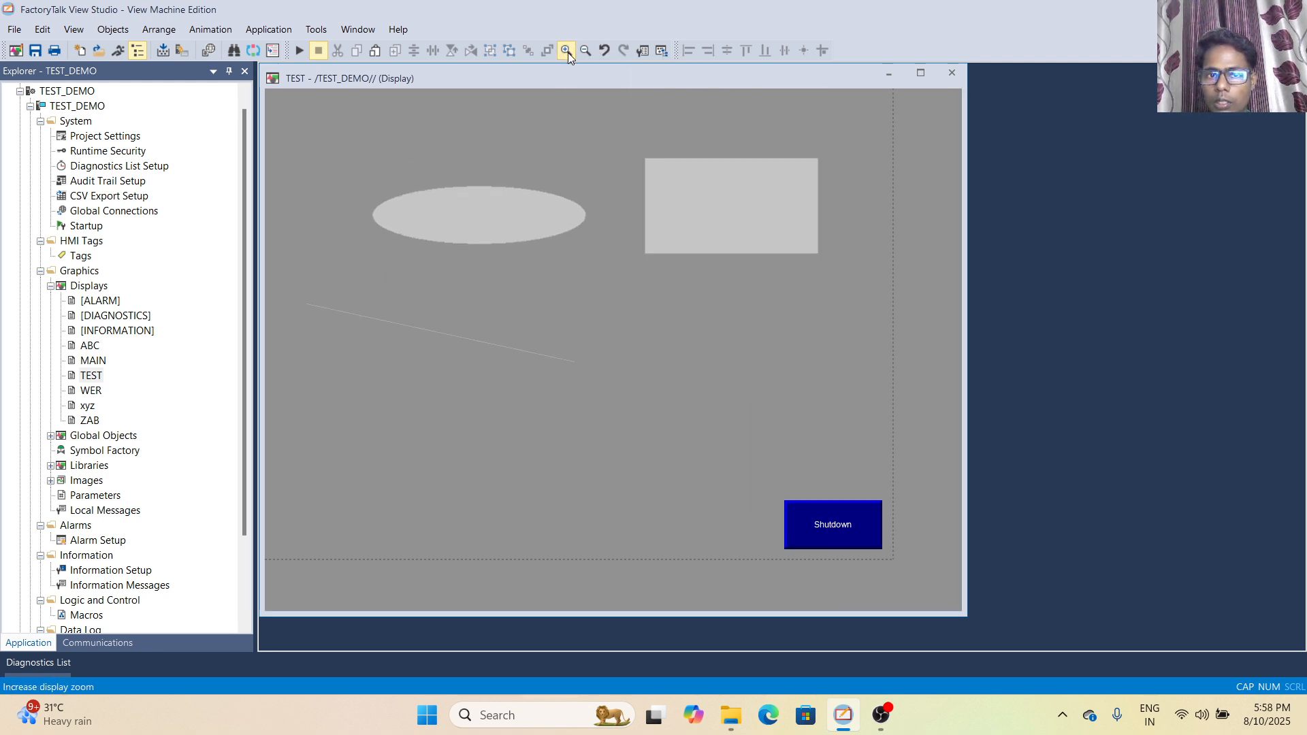
{"action": "left_click", "coordinate": [75, 32]}
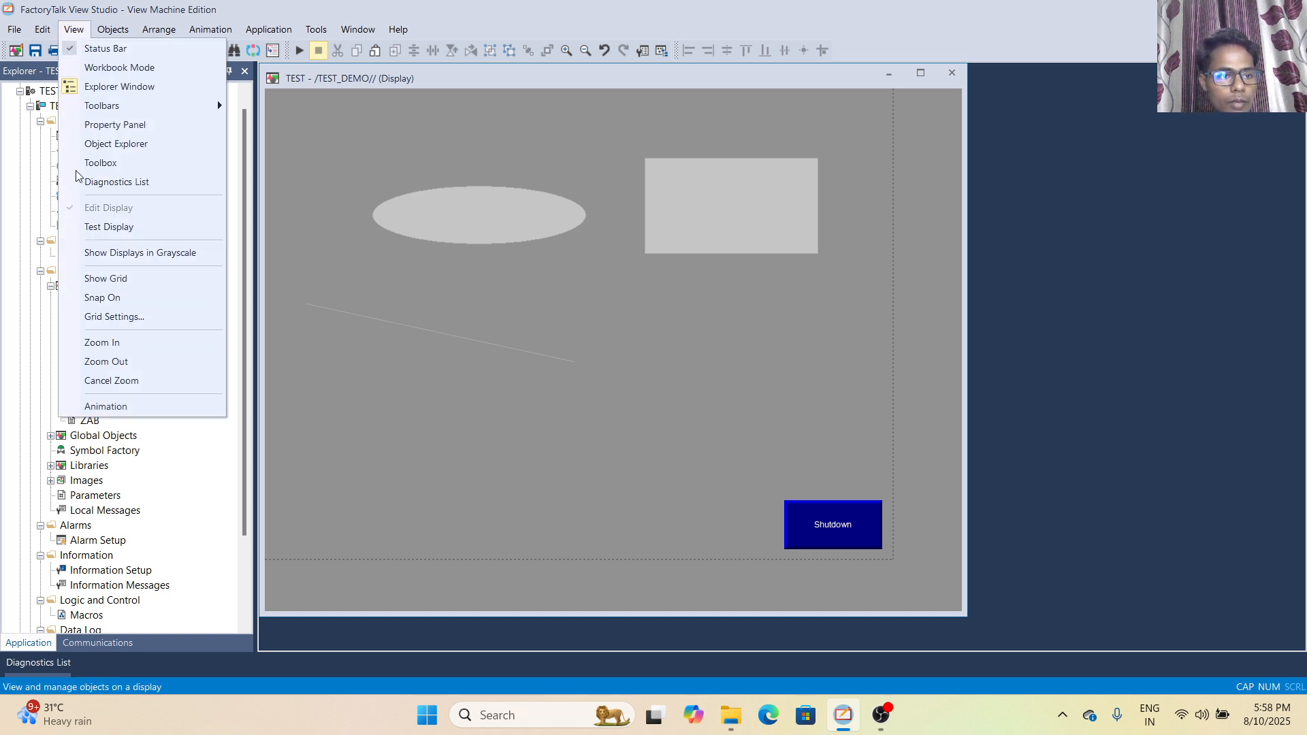
{"action": "left_click", "coordinate": [111, 383]}
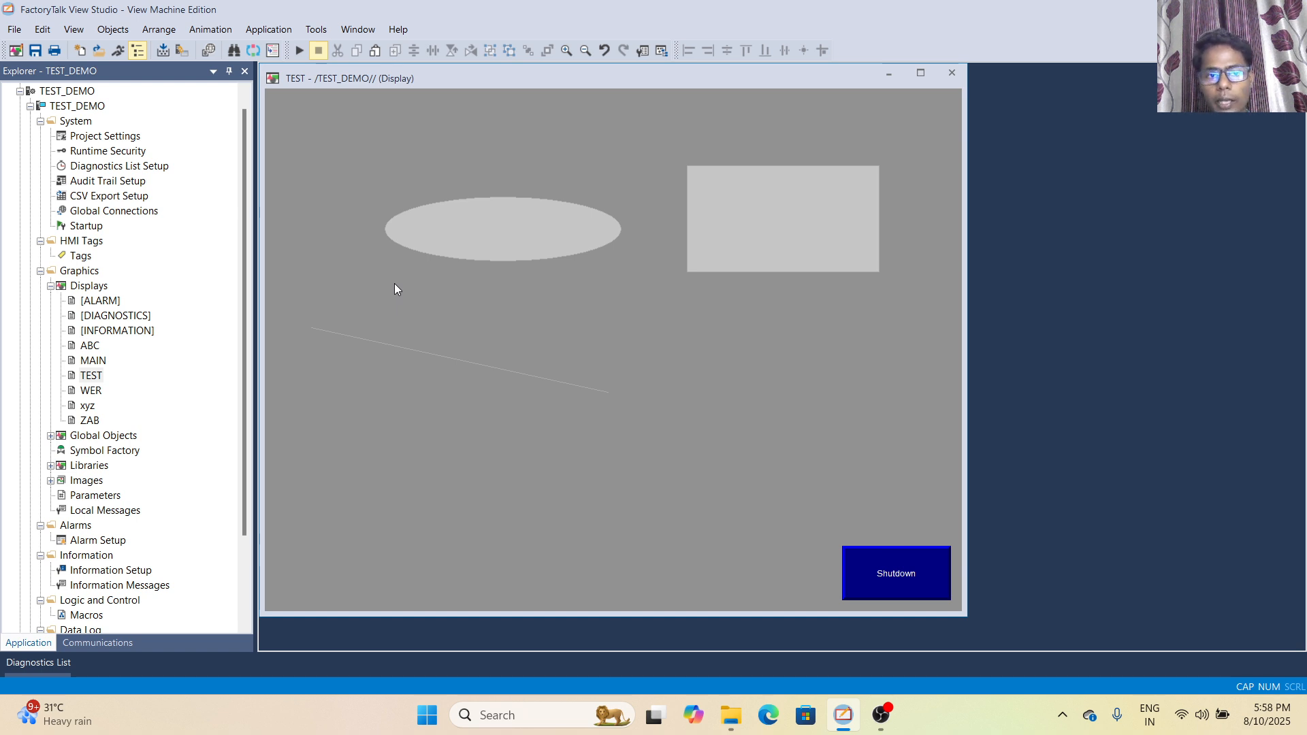
- Zoom in on the TEST display by one increment and restore its normal size with Cancel Zoom
{"action": "left_click", "coordinate": [76, 32]}
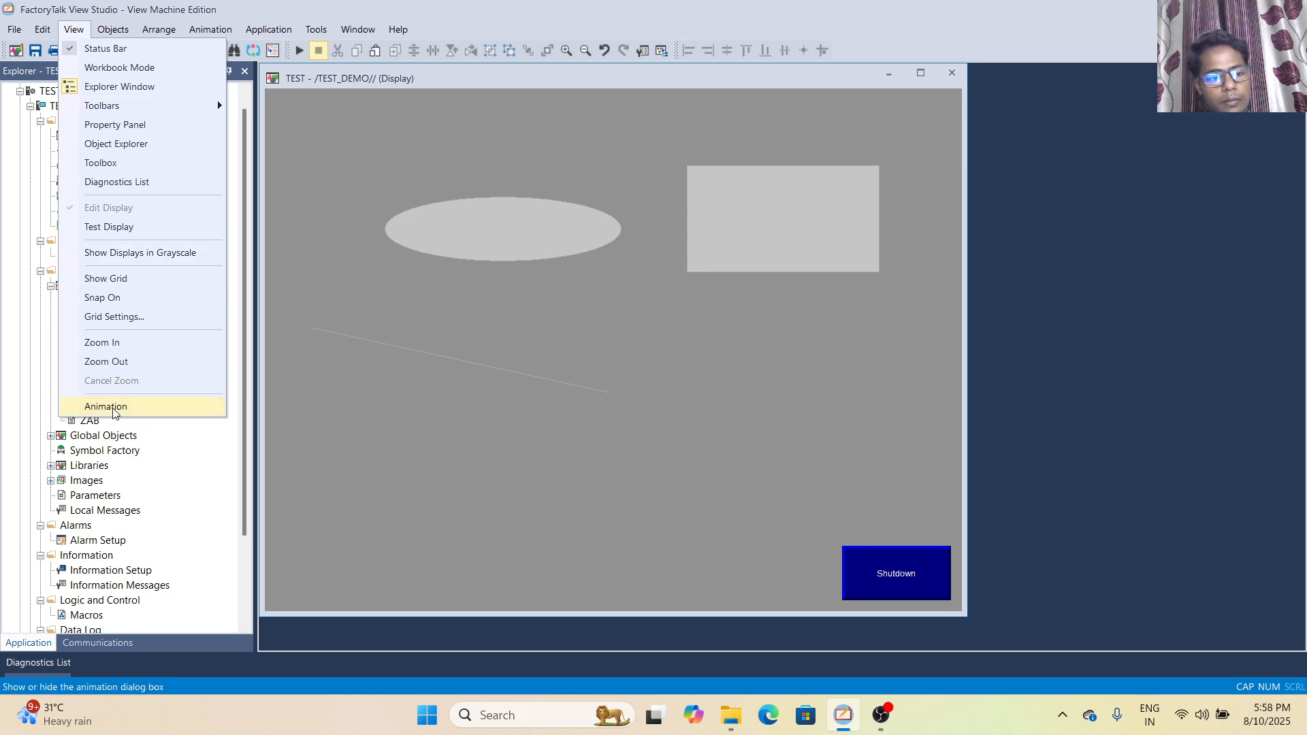
{"action": "left_click", "coordinate": [102, 342]}
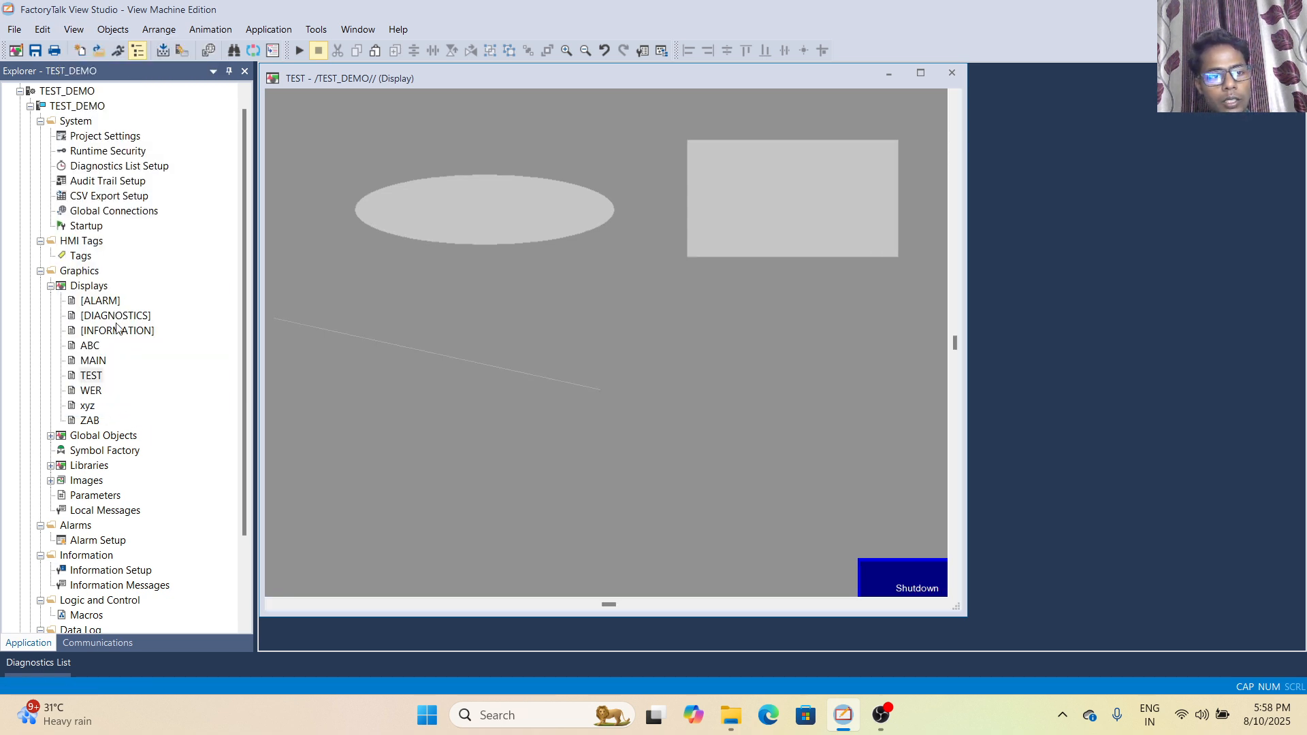
{"action": "left_click", "coordinate": [75, 30]}
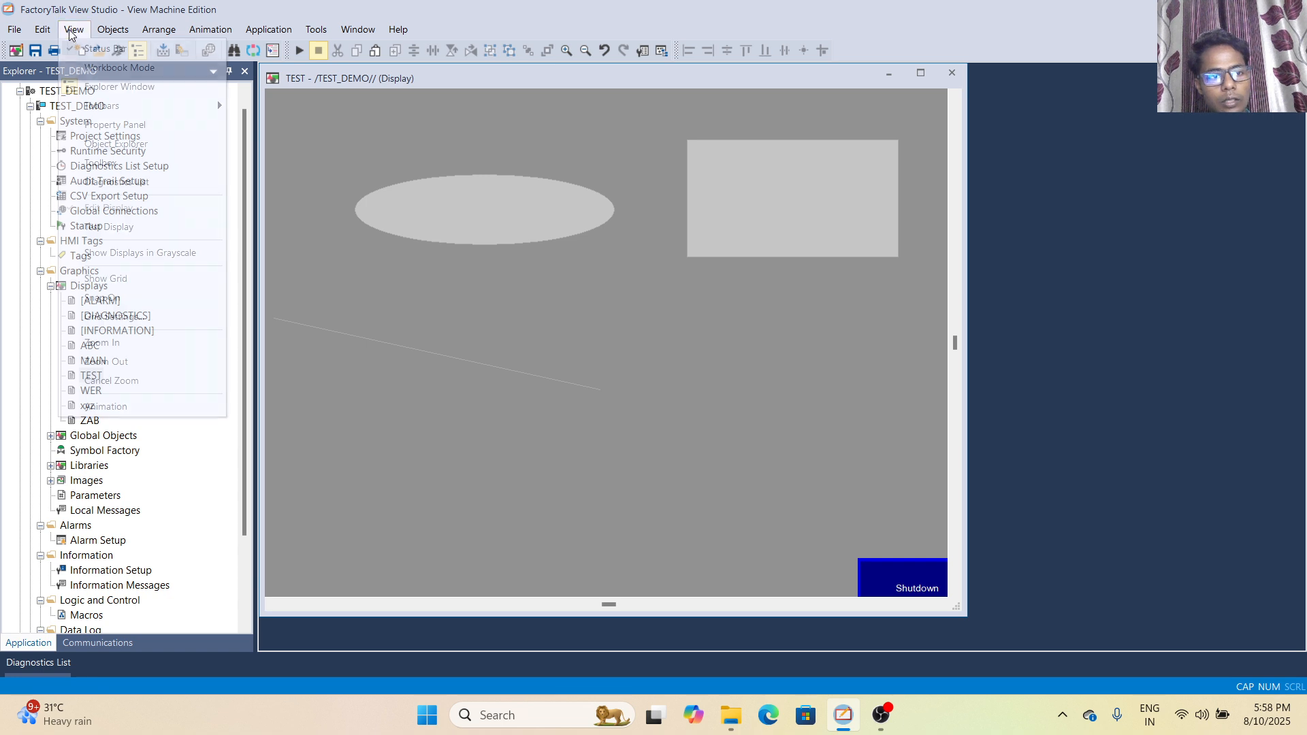
{"action": "left_click", "coordinate": [121, 381]}
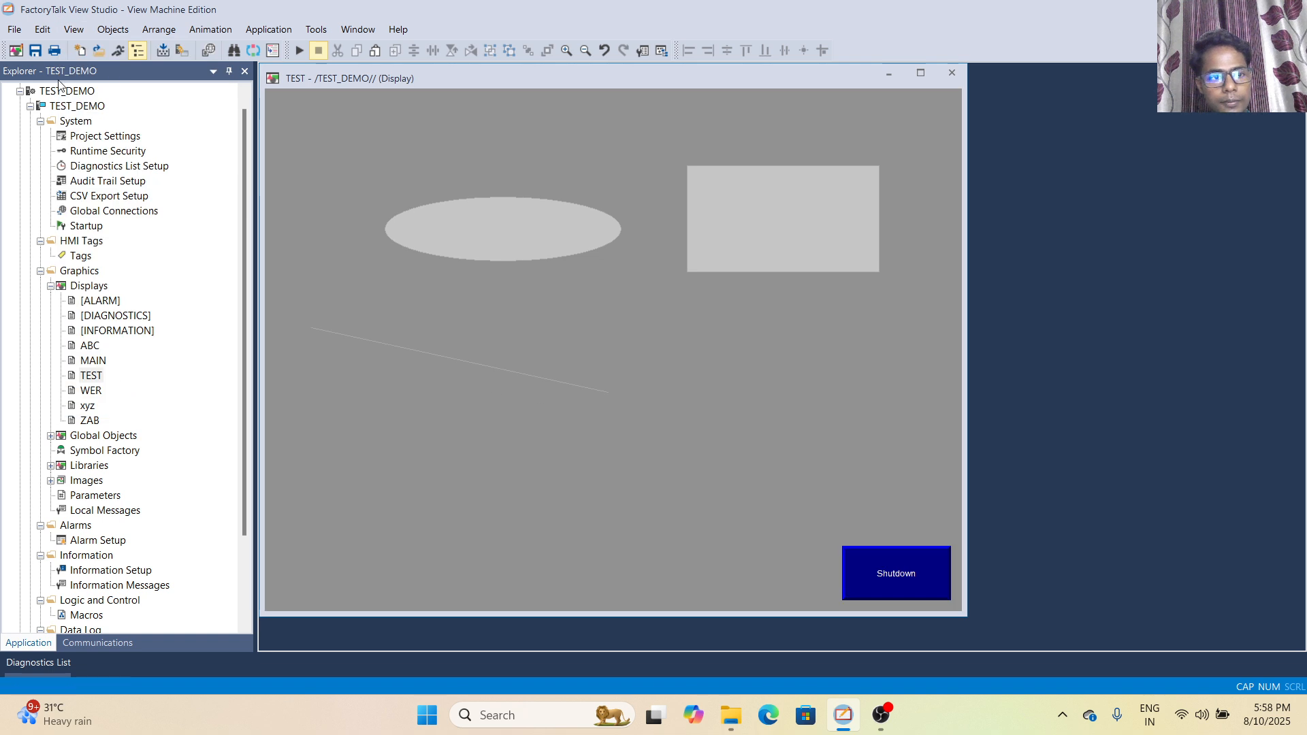
- Open the Animation settings, examine the Horizontal Position, Touch, Width, Vertical Position and slider options, and close them without applying anything
{"action": "left_click", "coordinate": [73, 30]}
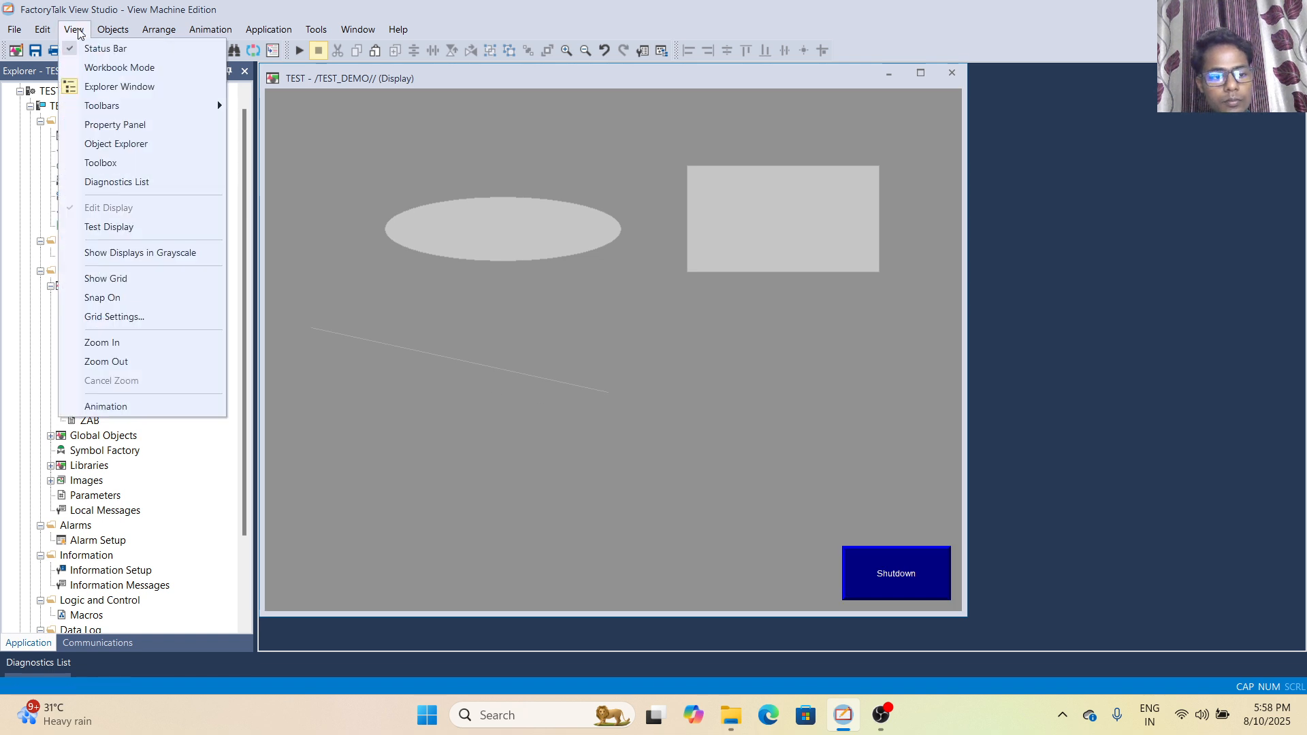
{"action": "left_click", "coordinate": [117, 407]}
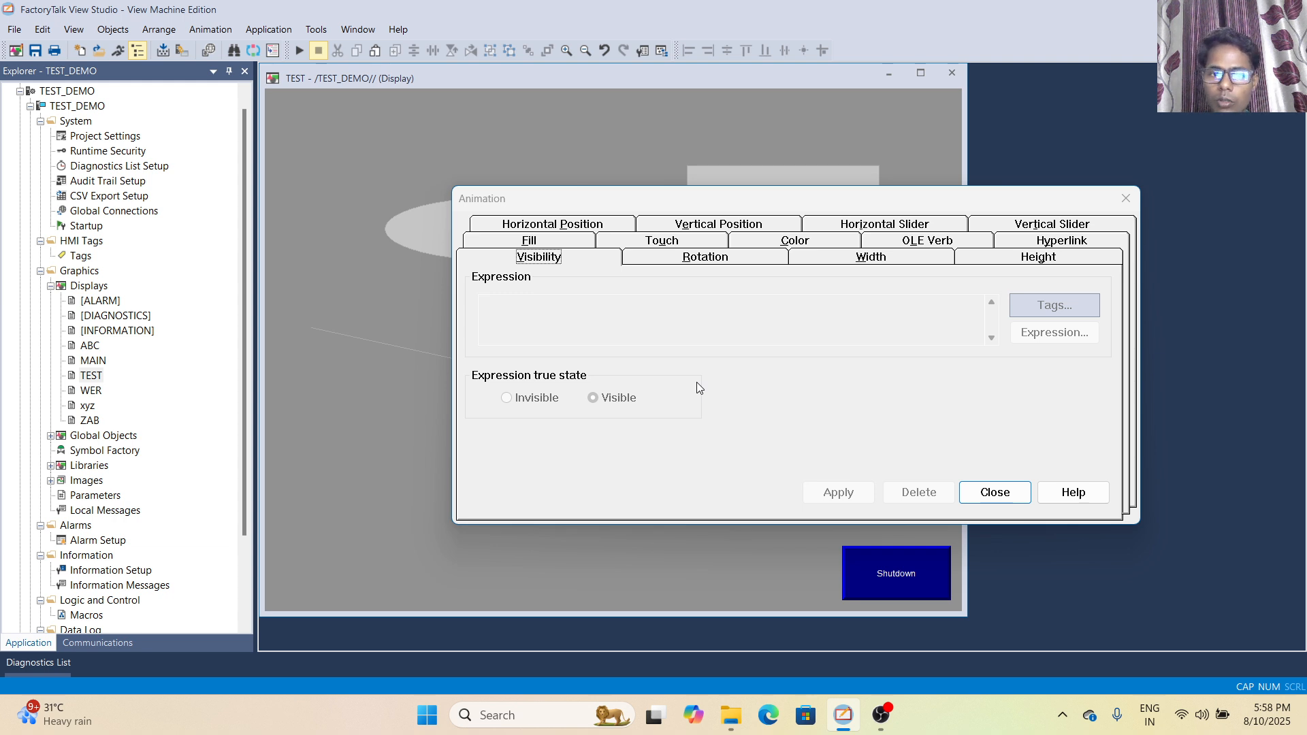
{"action": "left_click", "coordinate": [547, 231]}
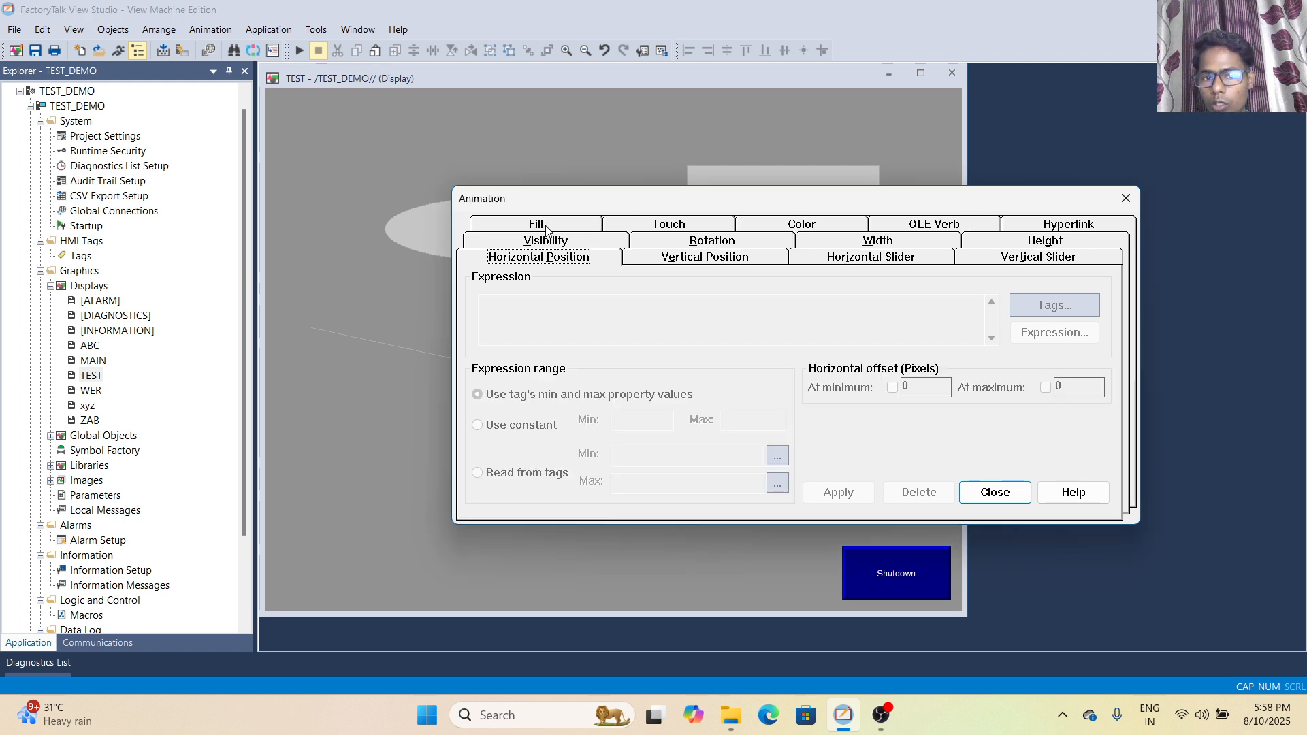
{"action": "left_click", "coordinate": [678, 224]}
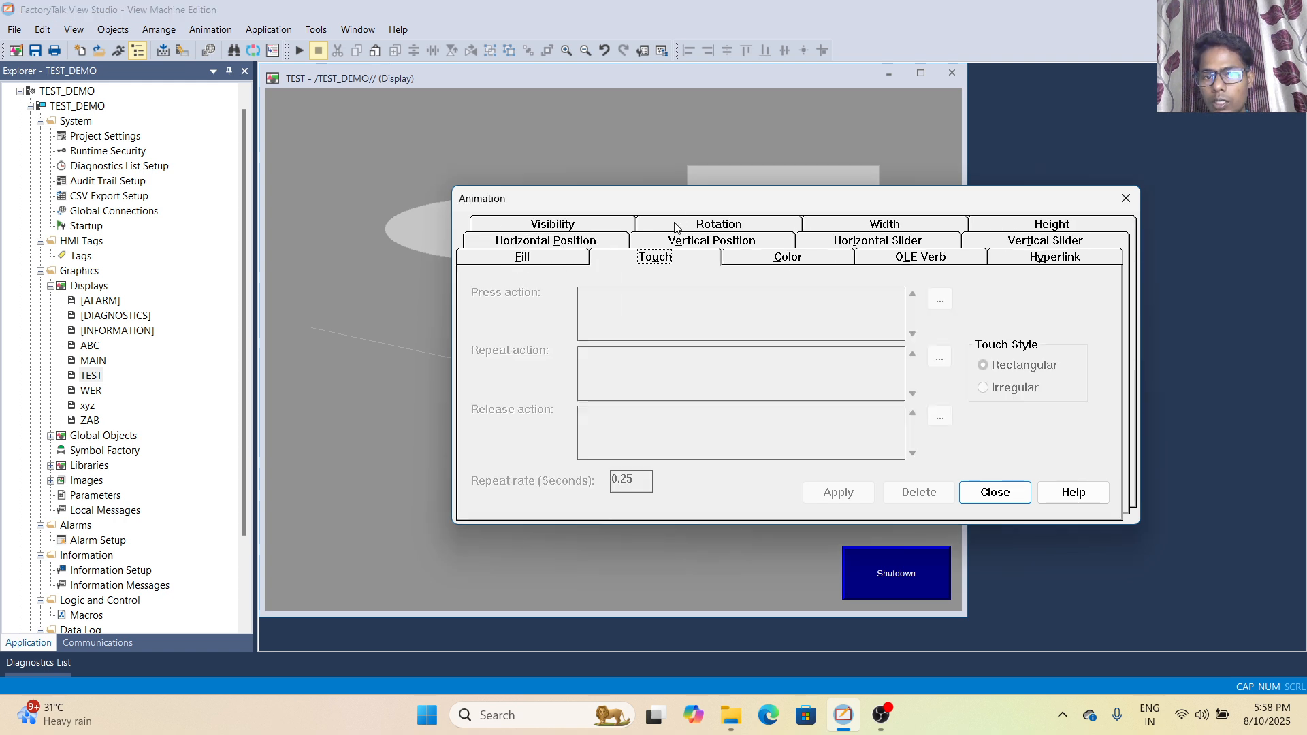
{"action": "left_click", "coordinate": [862, 228]}
{"action": "left_click", "coordinate": [1046, 229]}
{"action": "left_click", "coordinate": [560, 258]}
{"action": "left_click", "coordinate": [672, 261]}
{"action": "left_click", "coordinate": [831, 258]}
{"action": "left_click", "coordinate": [1005, 259]}
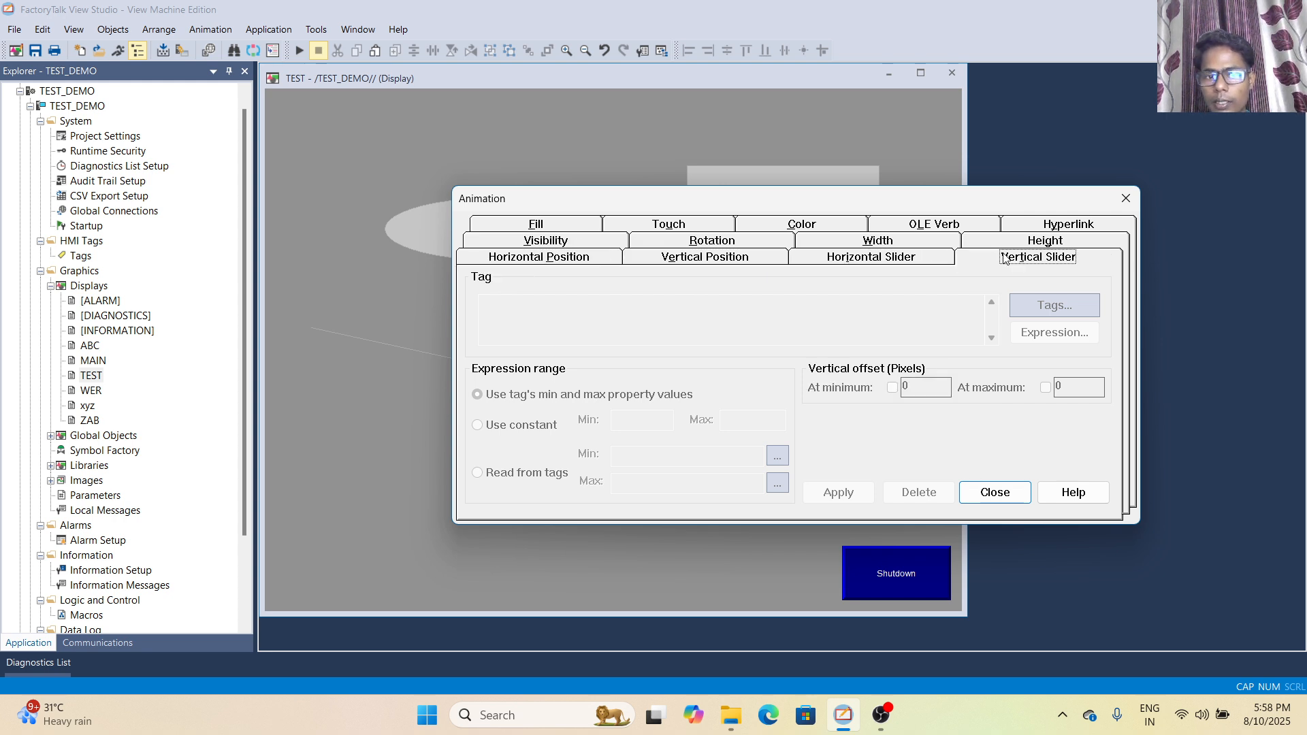
{"action": "left_click", "coordinate": [898, 245]}
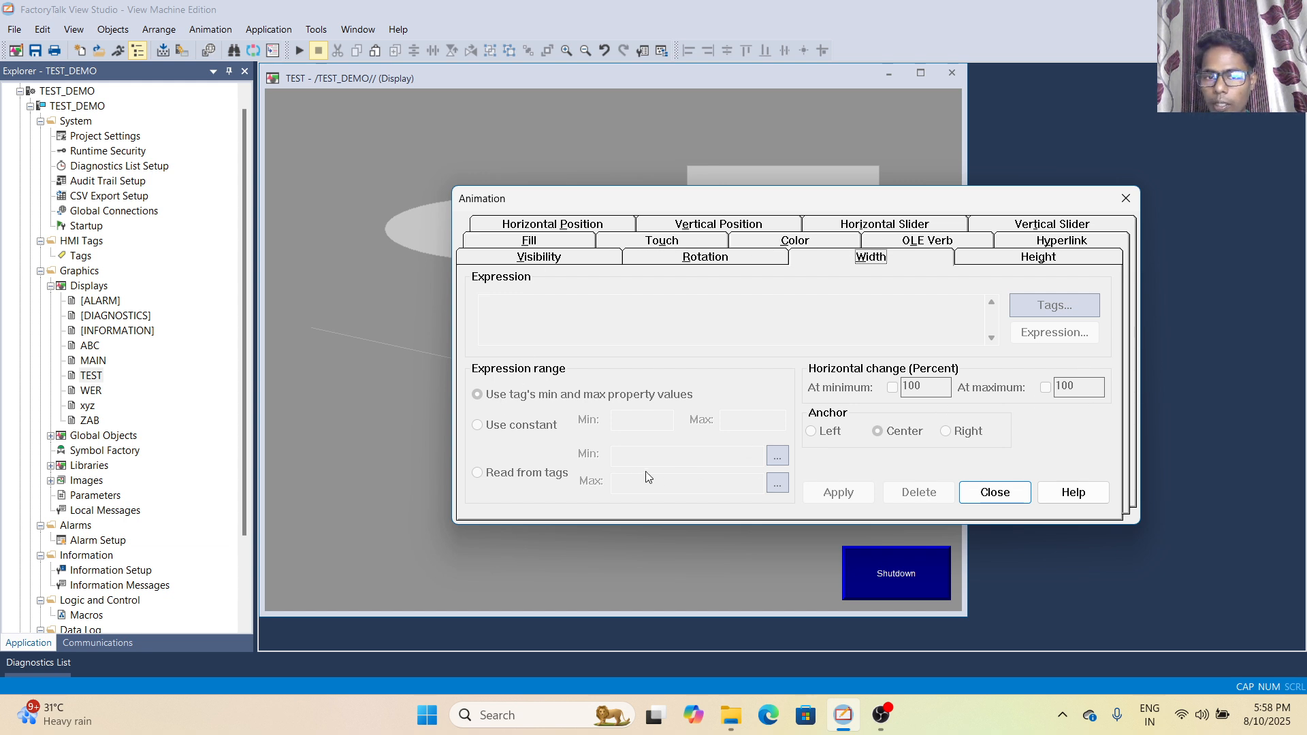
{"action": "left_click", "coordinate": [1005, 496]}
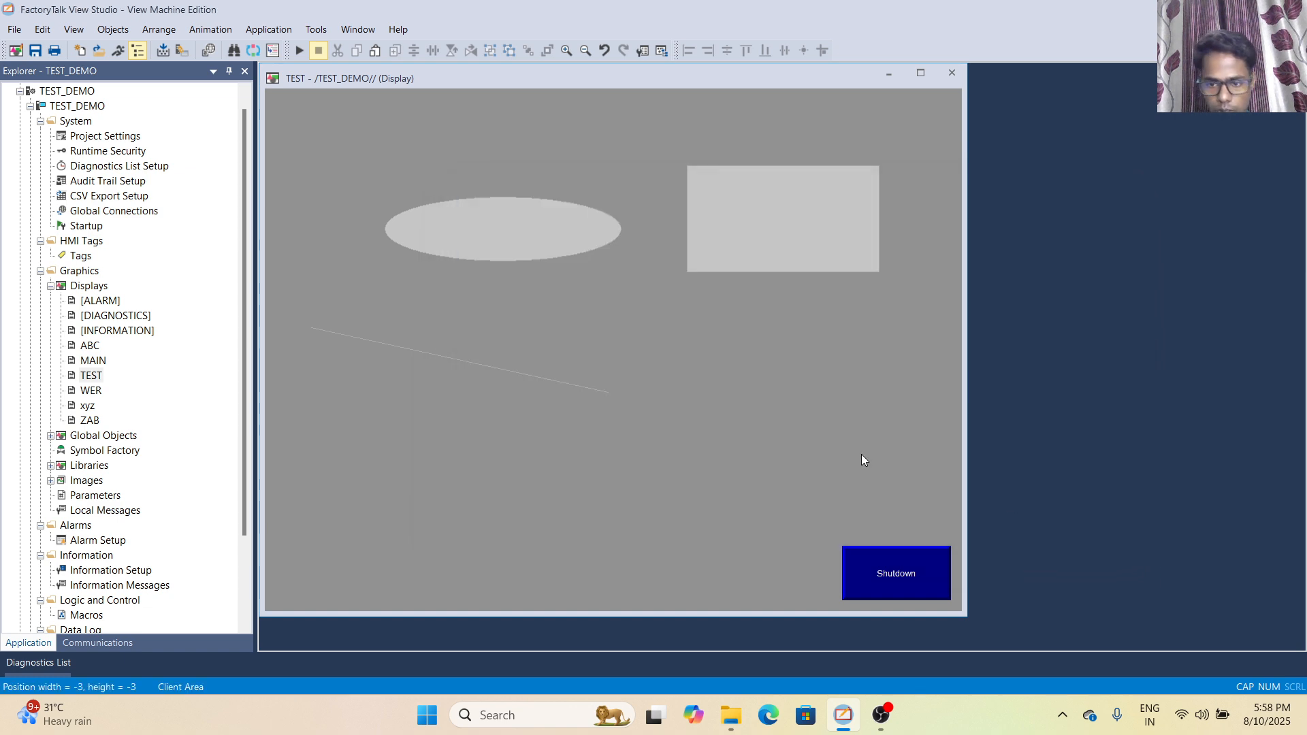
{"action": "left_click", "coordinate": [72, 33]}
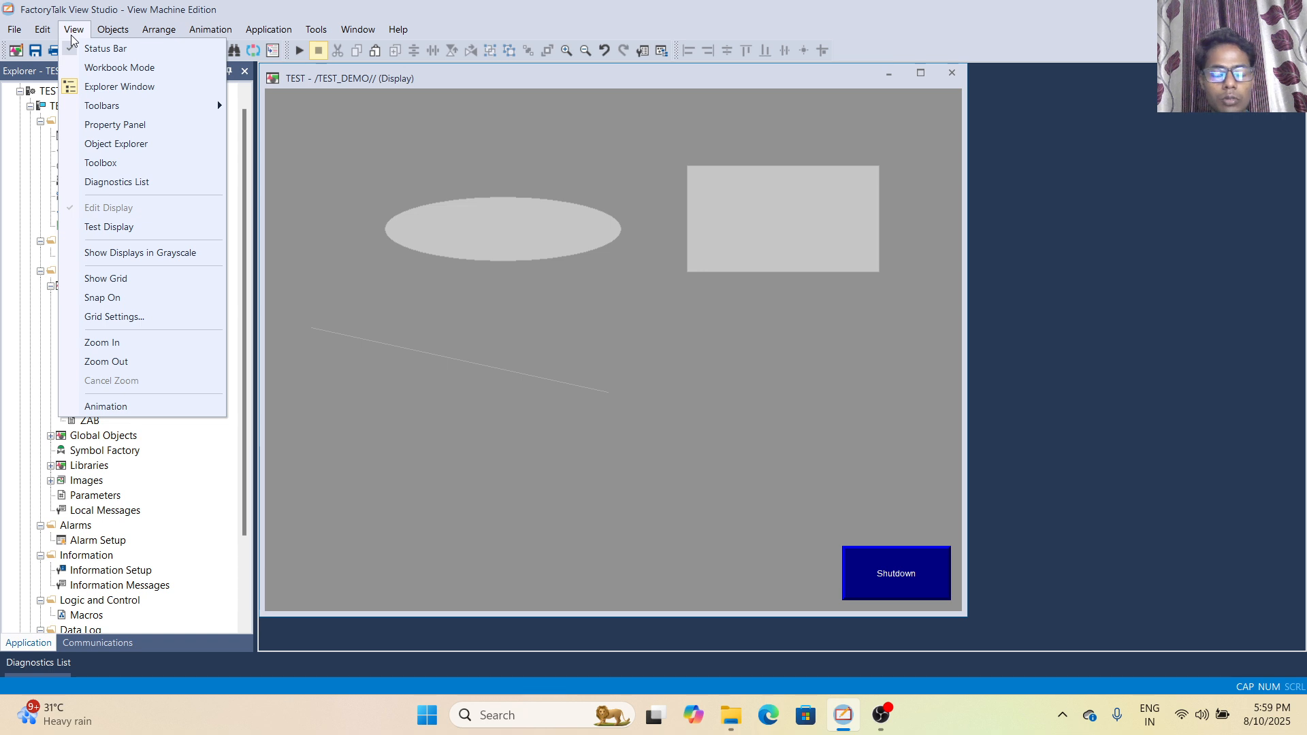
{"action": "mouse_move", "coordinate": [116, 37]}
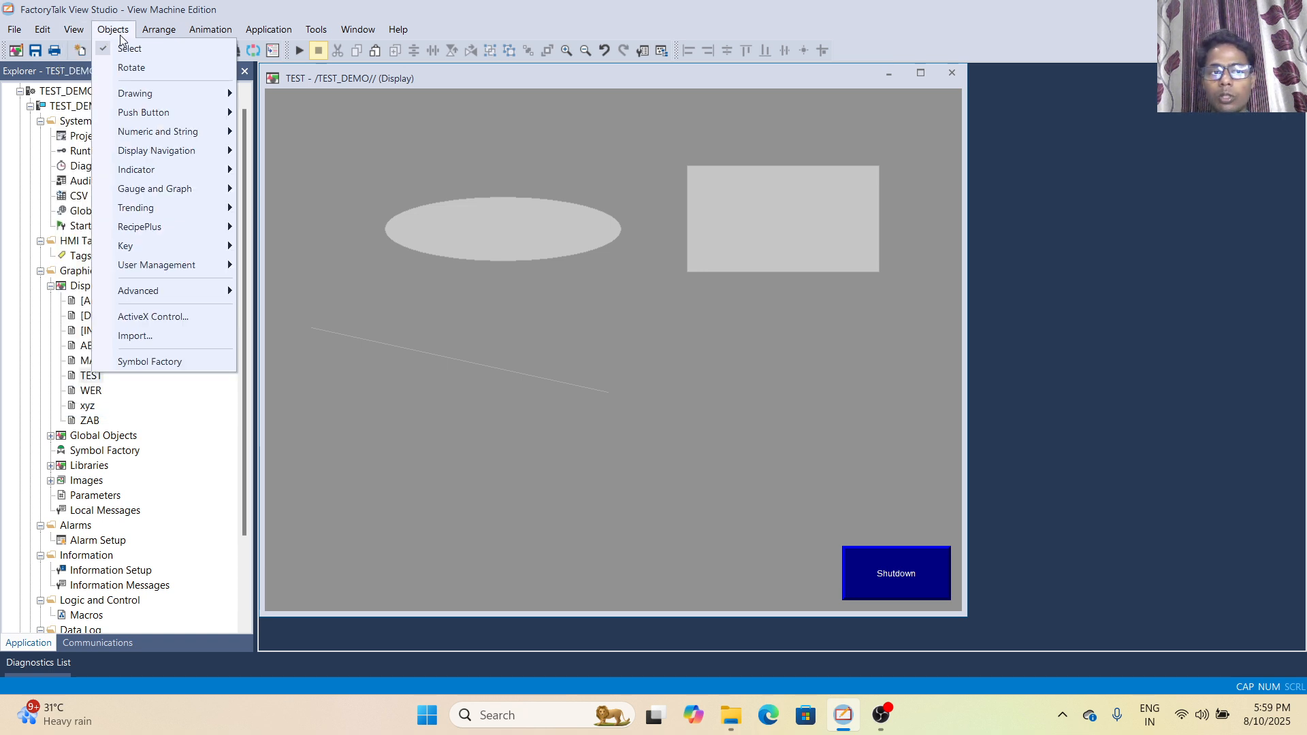